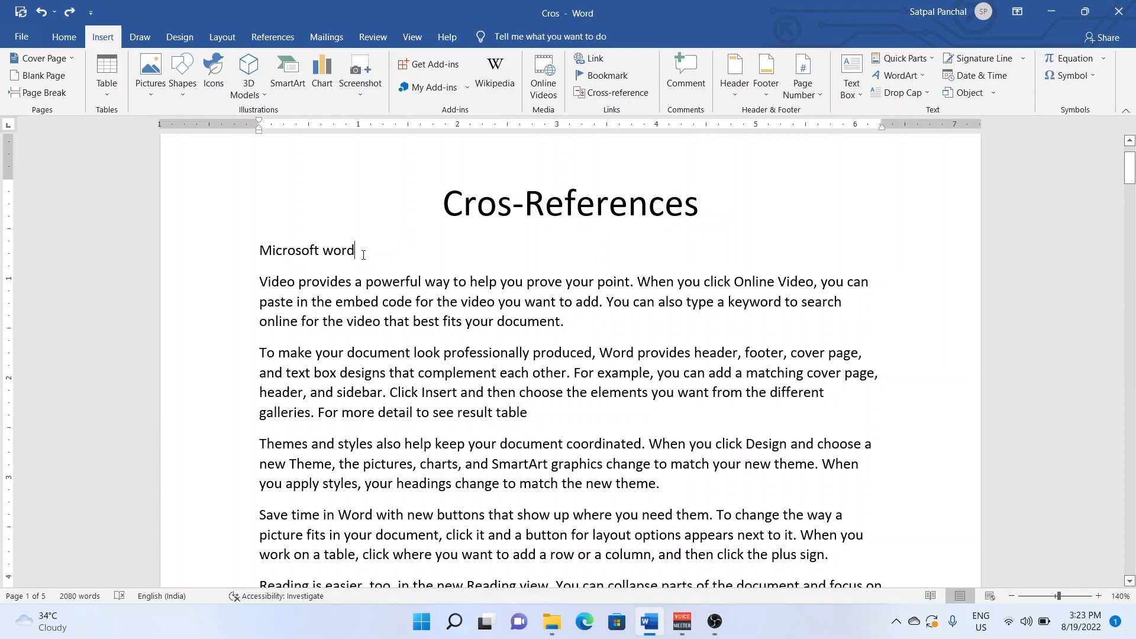
# Step: Examine the "Microsoft word" line and the body paragraphs beneath it on the document's first page
pyautogui.doubleClick(337, 251)
pyautogui.click(228, 255)
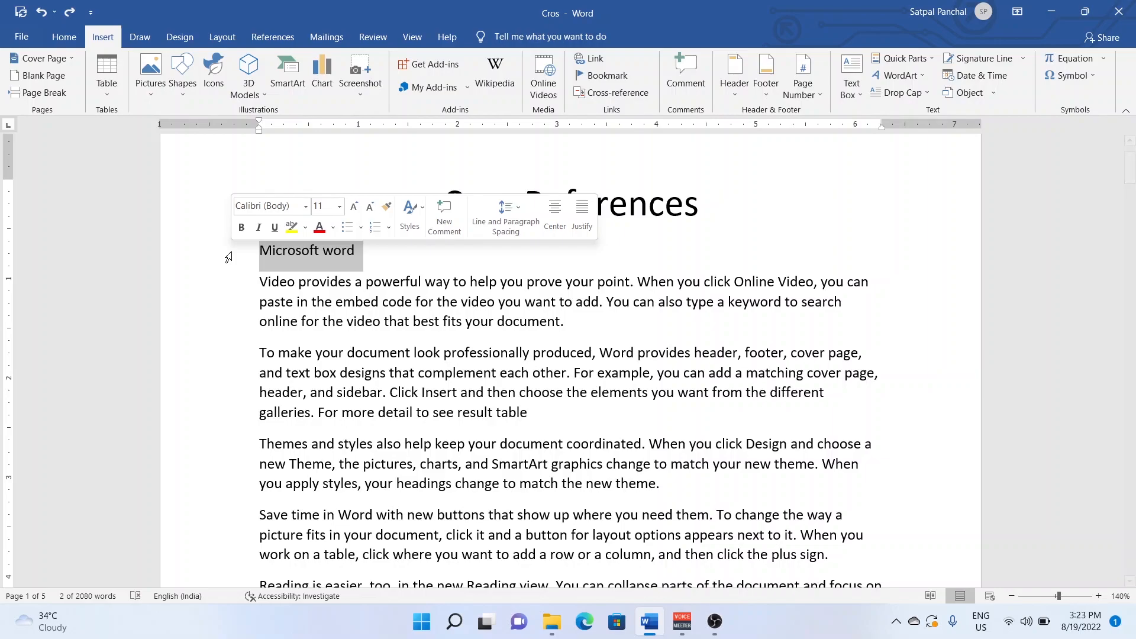
pyautogui.click(381, 282)
pyautogui.scroll(-1, 517, 362)
pyautogui.scroll(-3, 517, 362)
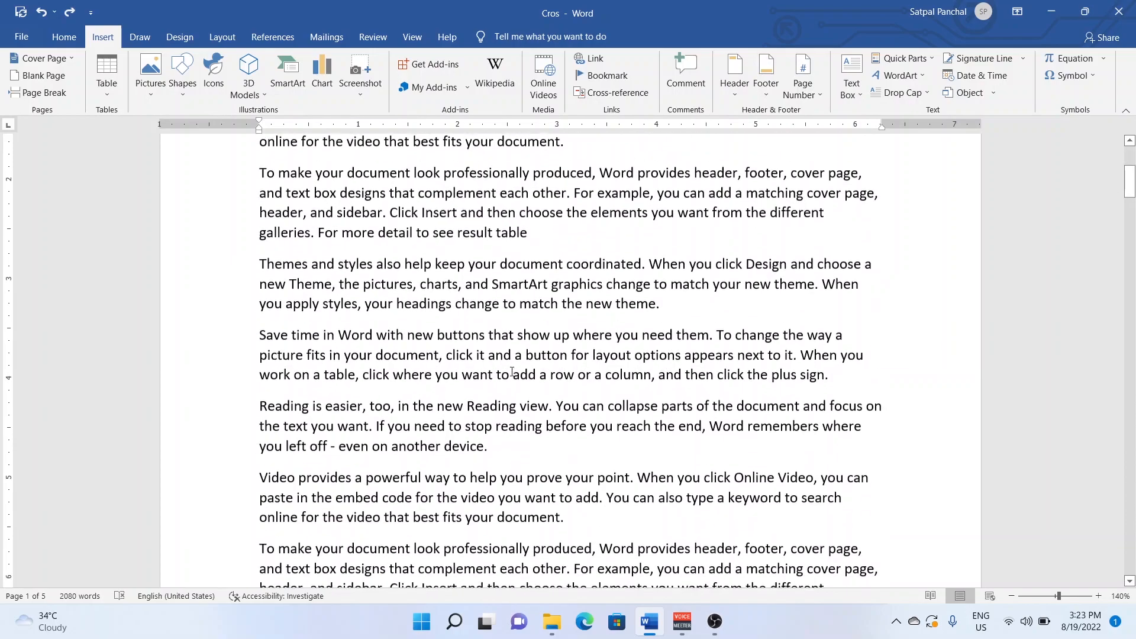
pyautogui.moveTo(488, 429); pyautogui.dragTo(365, 415)
pyautogui.tripleClick(365, 415)
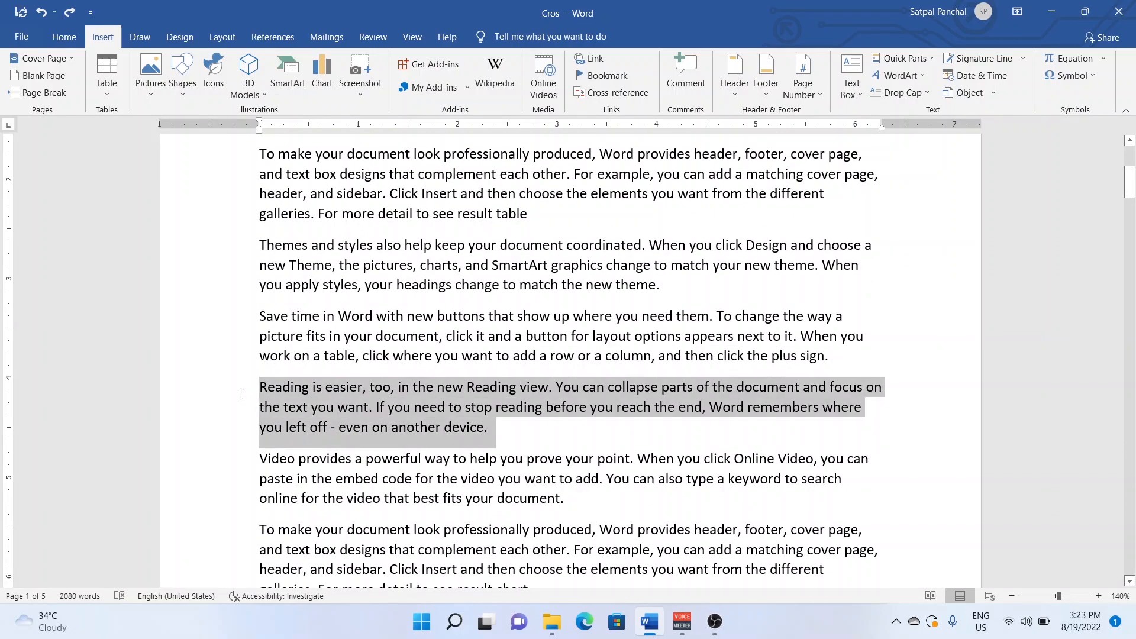
pyautogui.scroll(3, 430, 413)
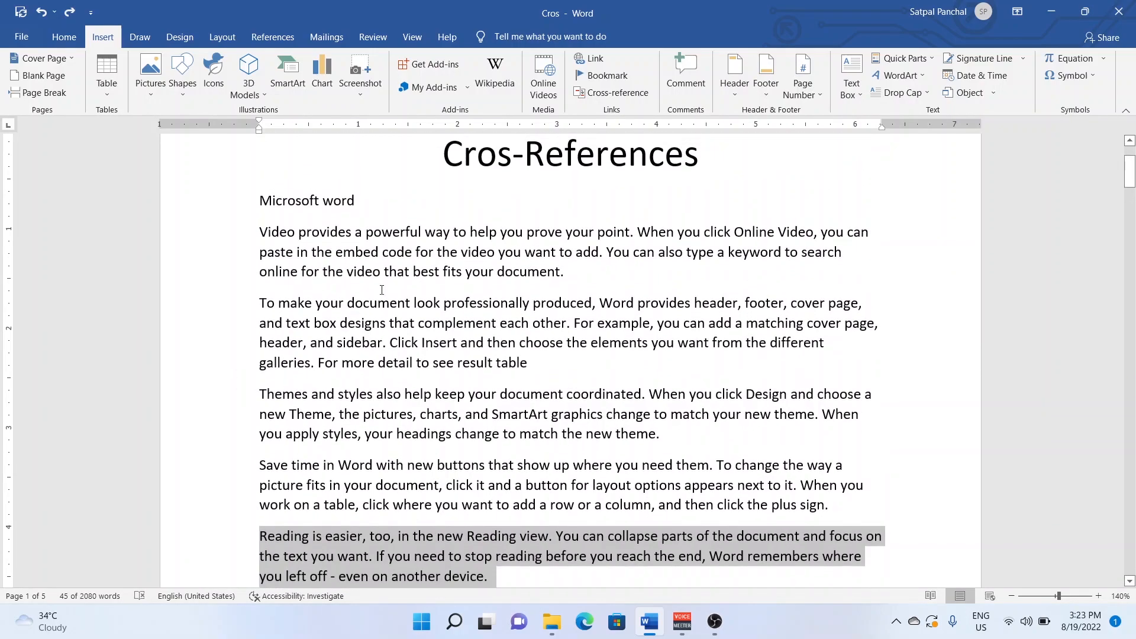
pyautogui.click(252, 204)
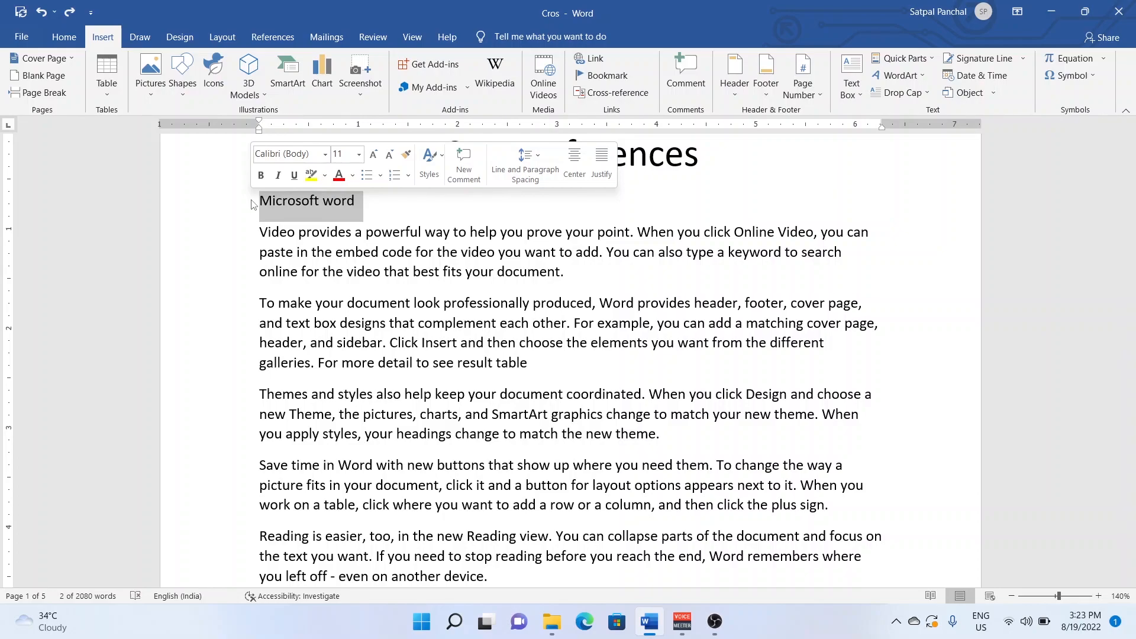
pyautogui.click(474, 216)
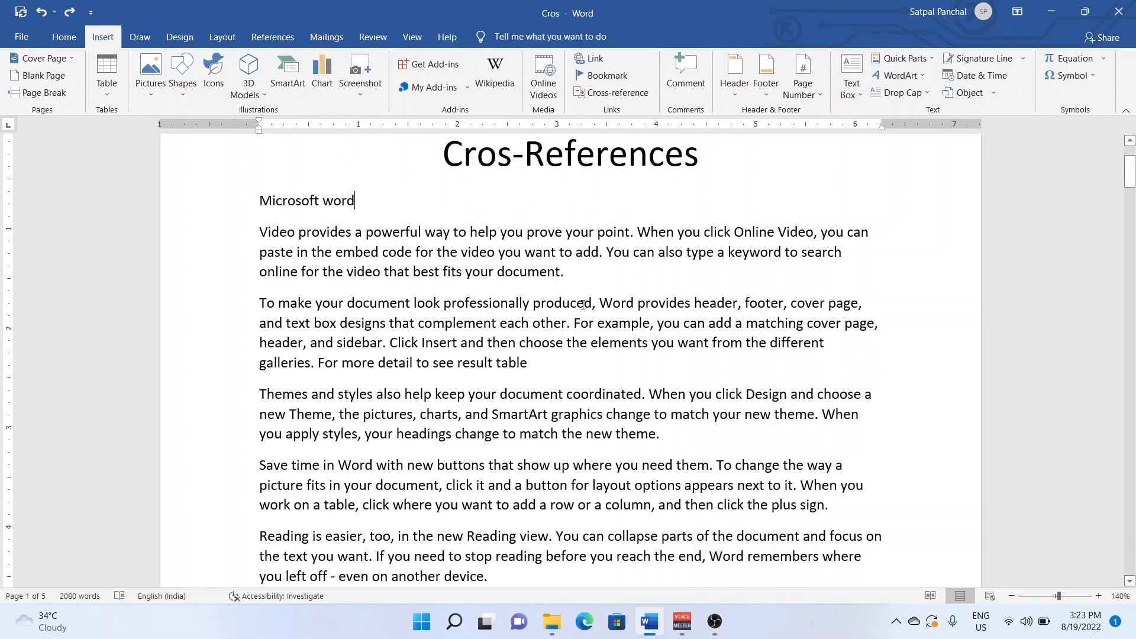
pyautogui.scroll(2, 583, 302)
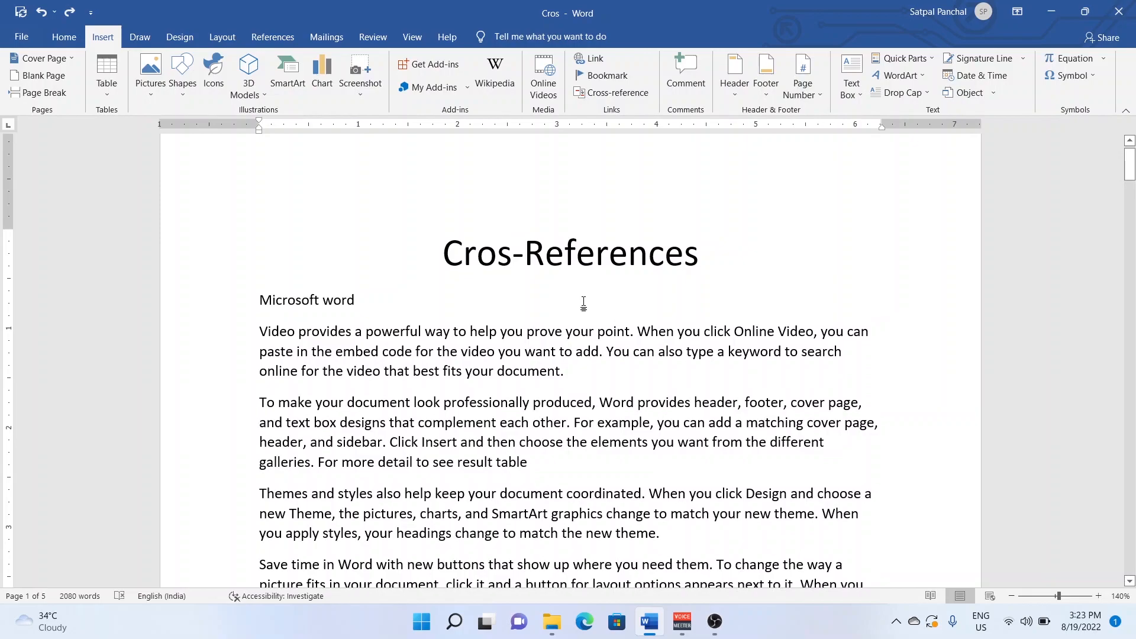
# Step: Examine the "Microsoft Excel" section and its marks table, and return to the "Microsoft word" line
pyautogui.scroll(-20, 446, 311)
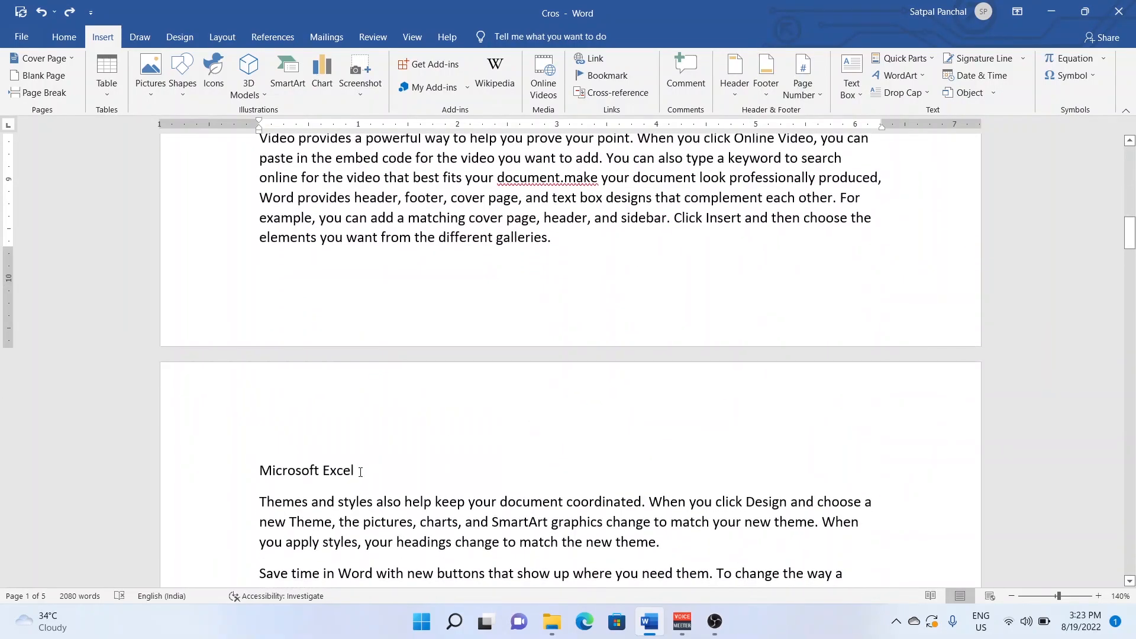
pyautogui.moveTo(363, 469); pyautogui.dragTo(236, 468)
pyautogui.scroll(-3, 576, 496)
pyautogui.scroll(-6, 577, 496)
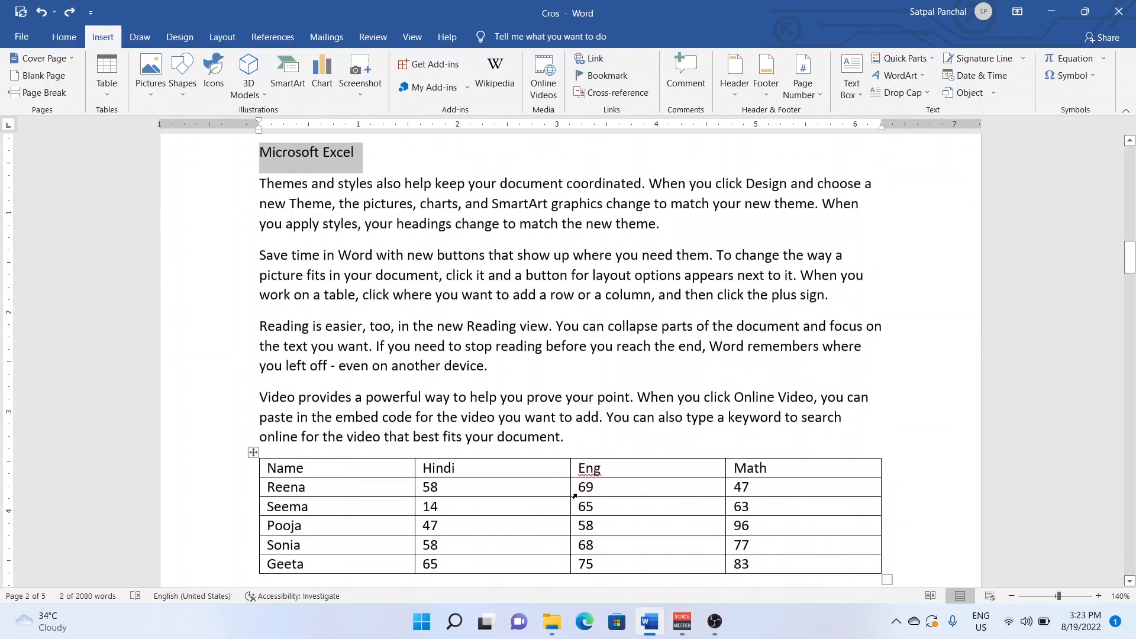
pyautogui.scroll(15, 578, 476)
pyautogui.scroll(12, 578, 476)
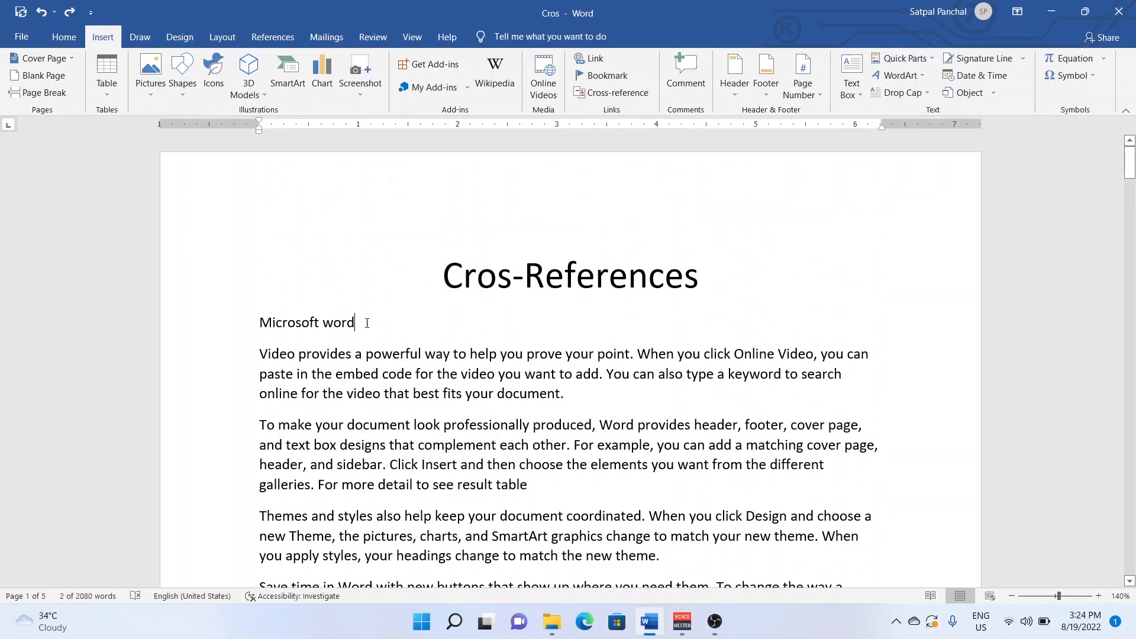
pyautogui.tripleClick(373, 323)
pyautogui.click(437, 341)
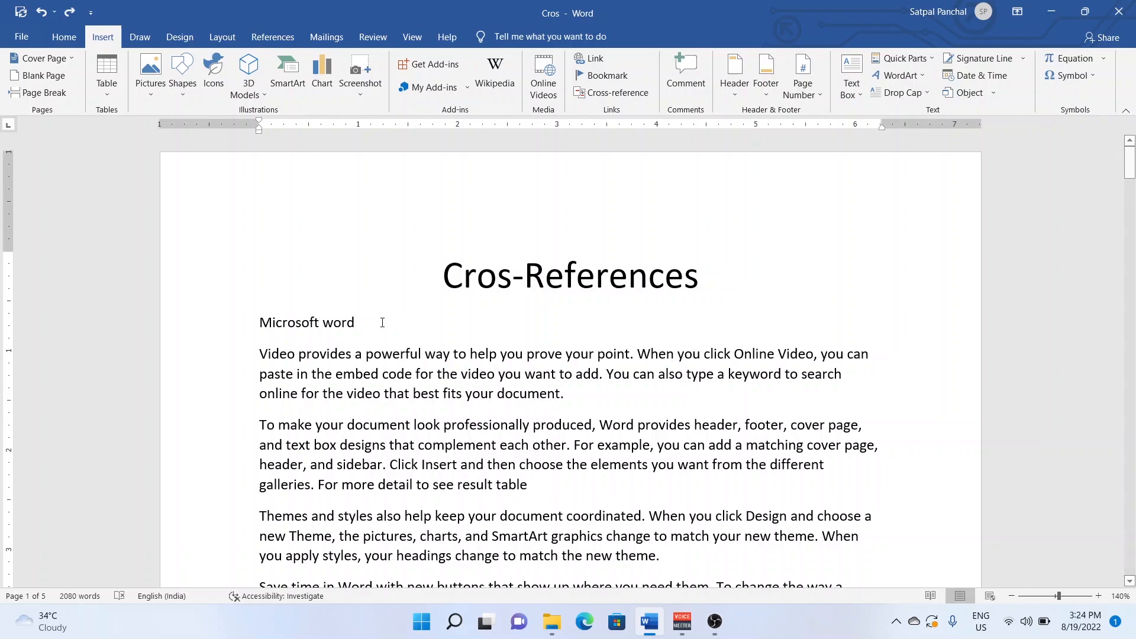
# Step: Look through the available reference types for a cross-reference and close the dialog without inserting anything
pyautogui.scroll(-3, 503, 237)
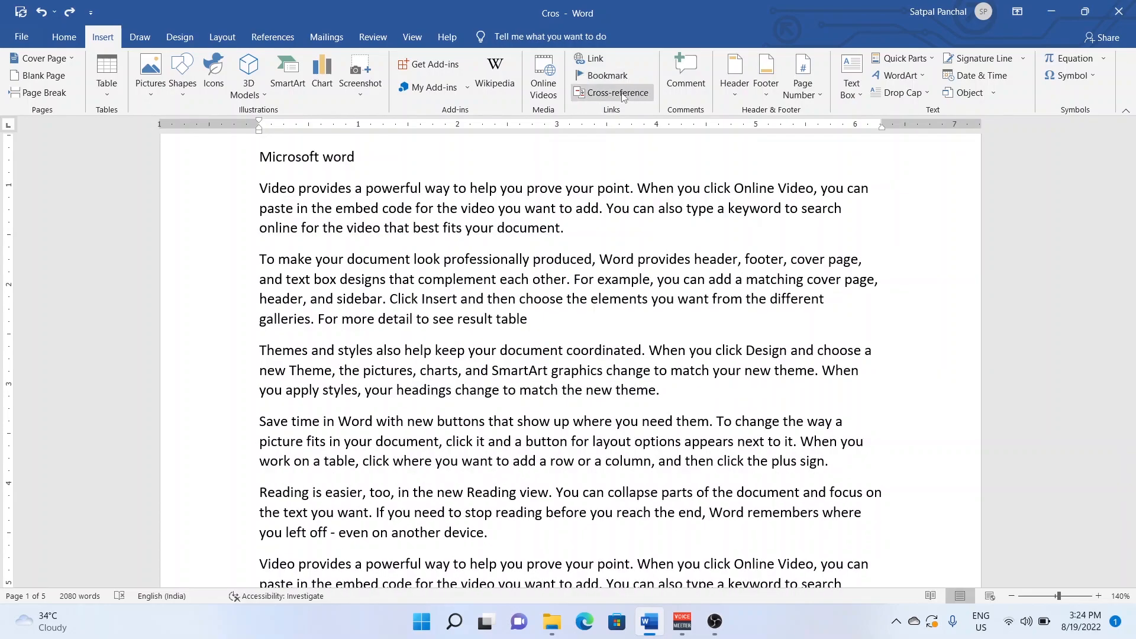
pyautogui.click(618, 93)
pyautogui.click(584, 211)
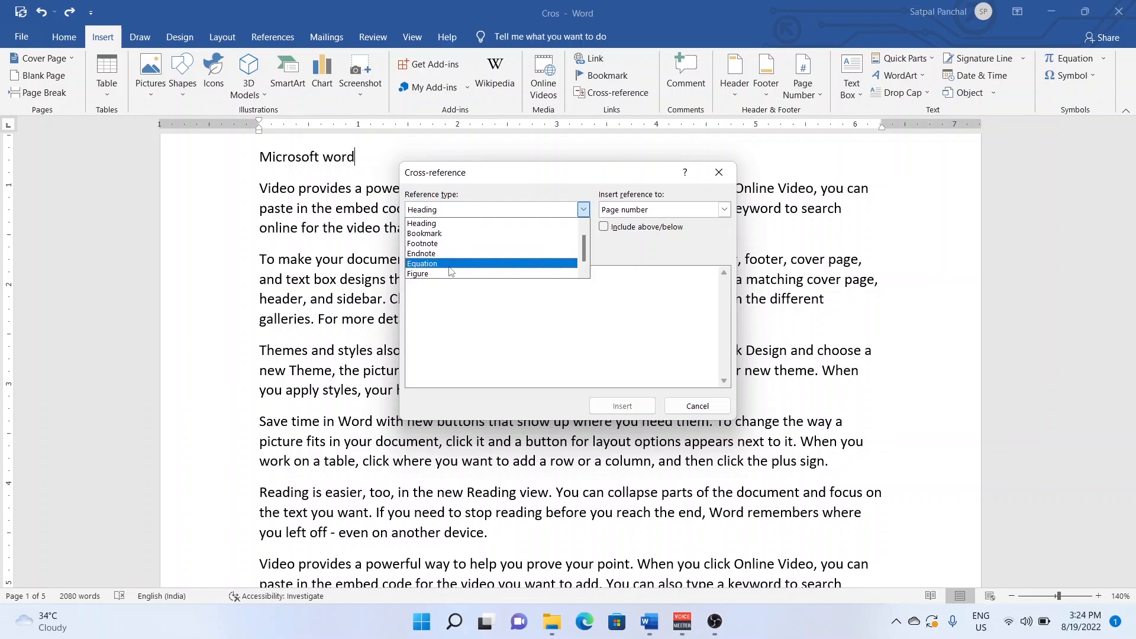
pyautogui.moveTo(583, 247); pyautogui.dragTo(586, 260)
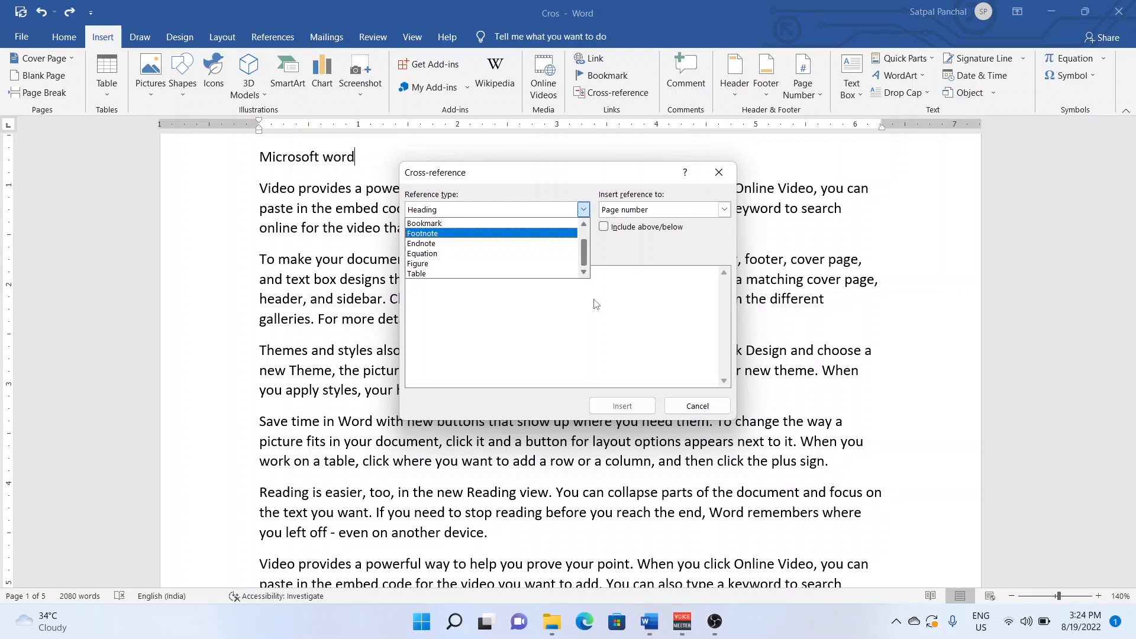
pyautogui.click(698, 406)
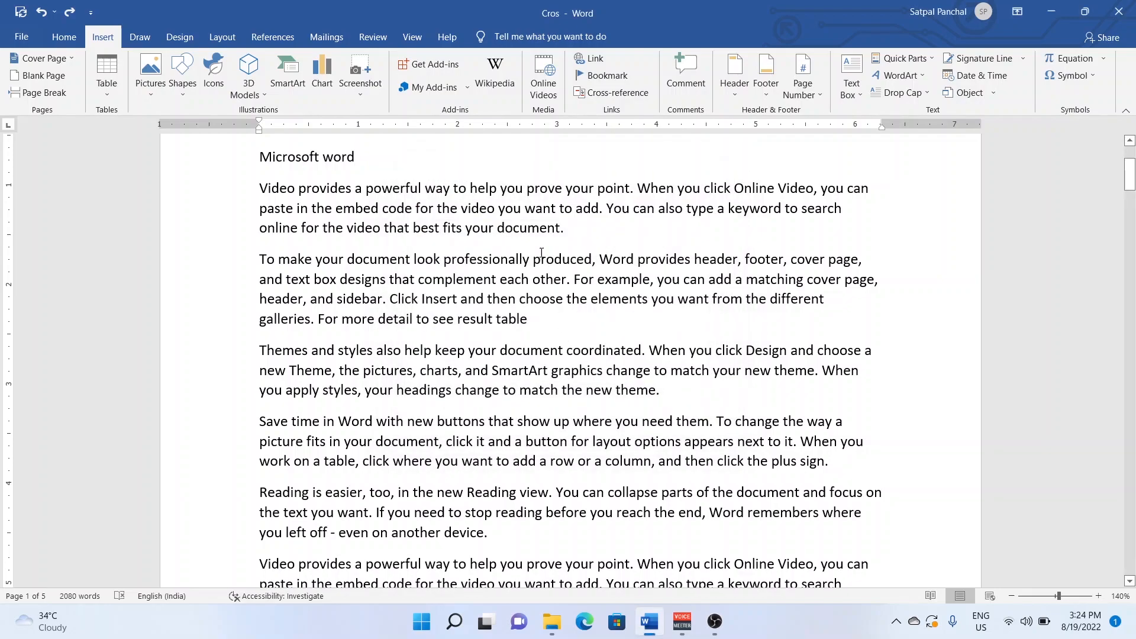
# Step: Check the cross-reference options for the Bookmark and Footnote reference types without inserting a reference
pyautogui.click(612, 93)
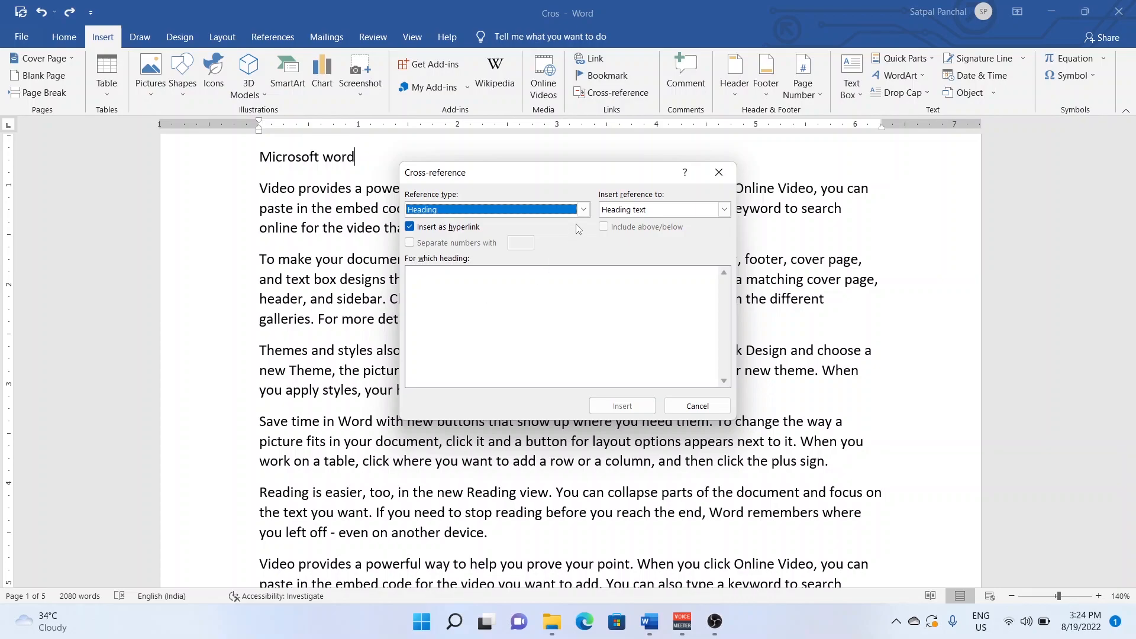
pyautogui.click(583, 209)
pyautogui.click(534, 234)
pyautogui.click(583, 210)
pyautogui.click(521, 244)
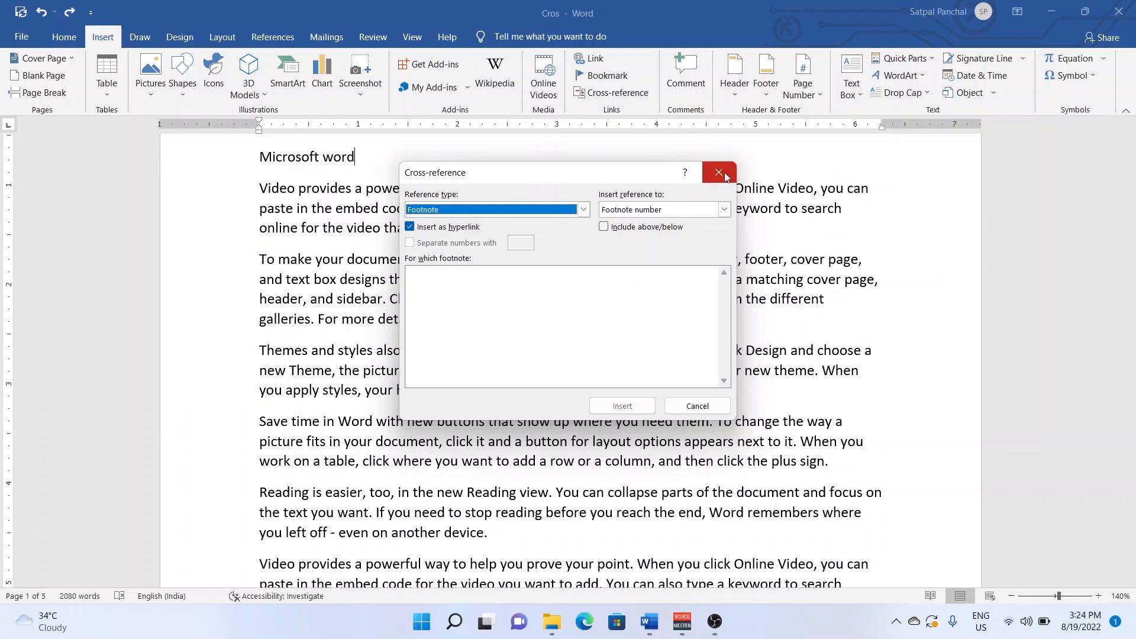
pyautogui.click(578, 210)
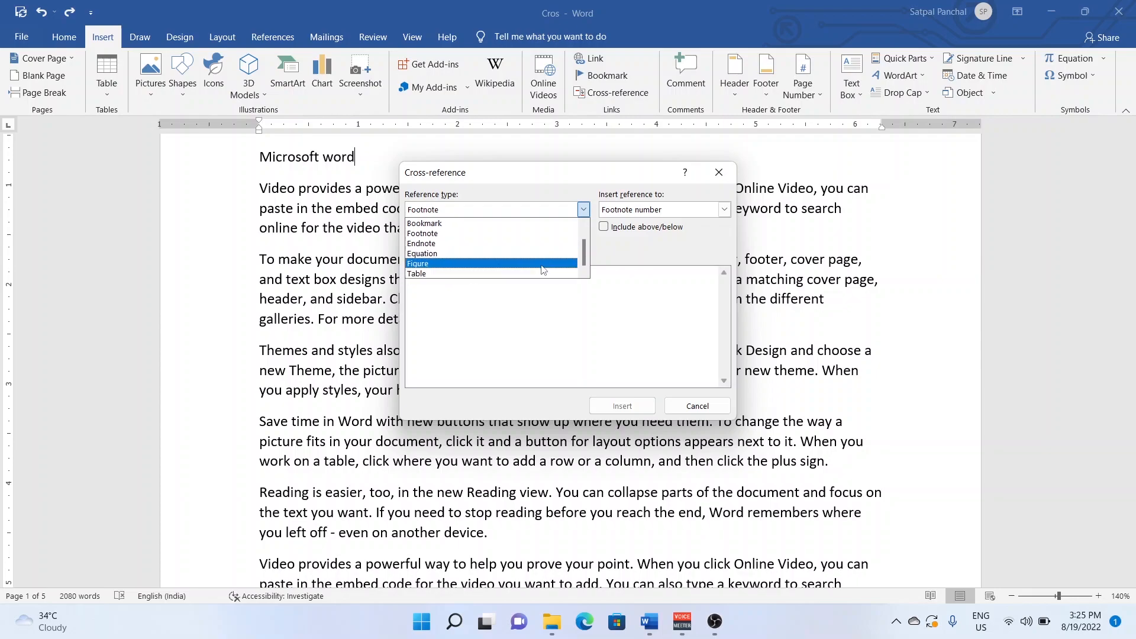
pyautogui.click(697, 406)
pyautogui.click(697, 406)
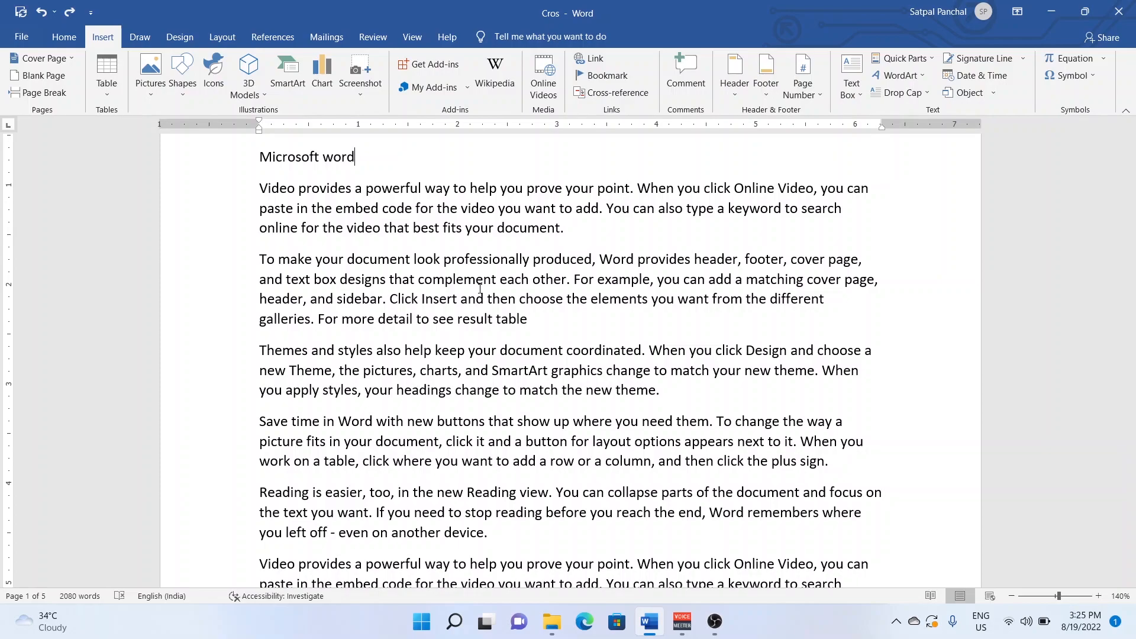
# Step: Apply the Heading 1 style to the "Microsoft word" line below the document title
pyautogui.scroll(3, 456, 290)
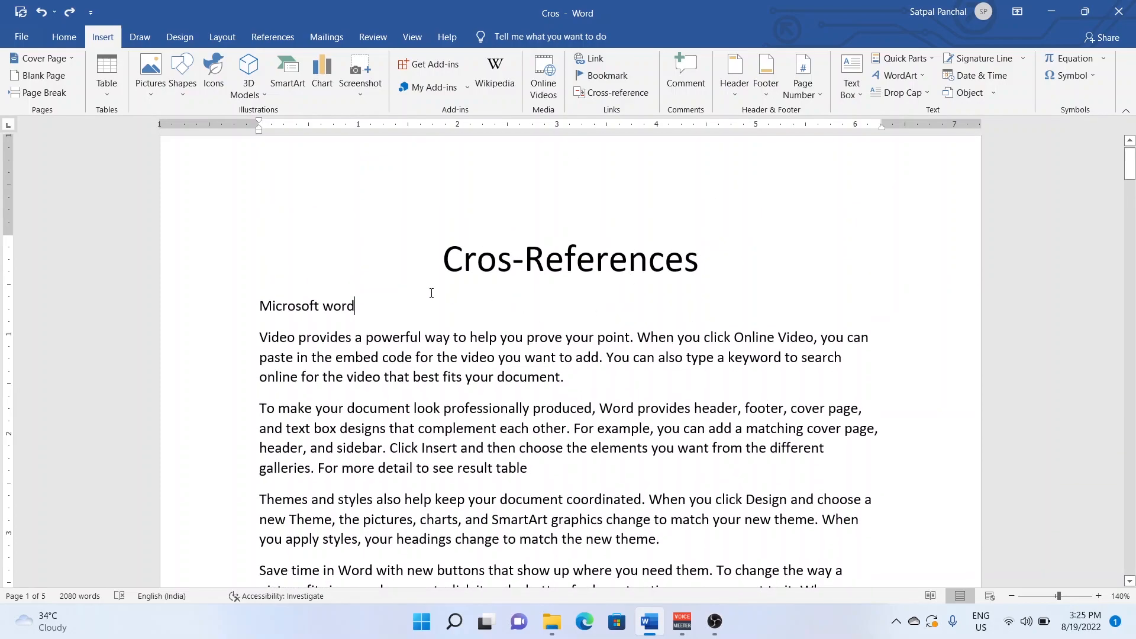
pyautogui.moveTo(360, 308); pyautogui.dragTo(235, 302)
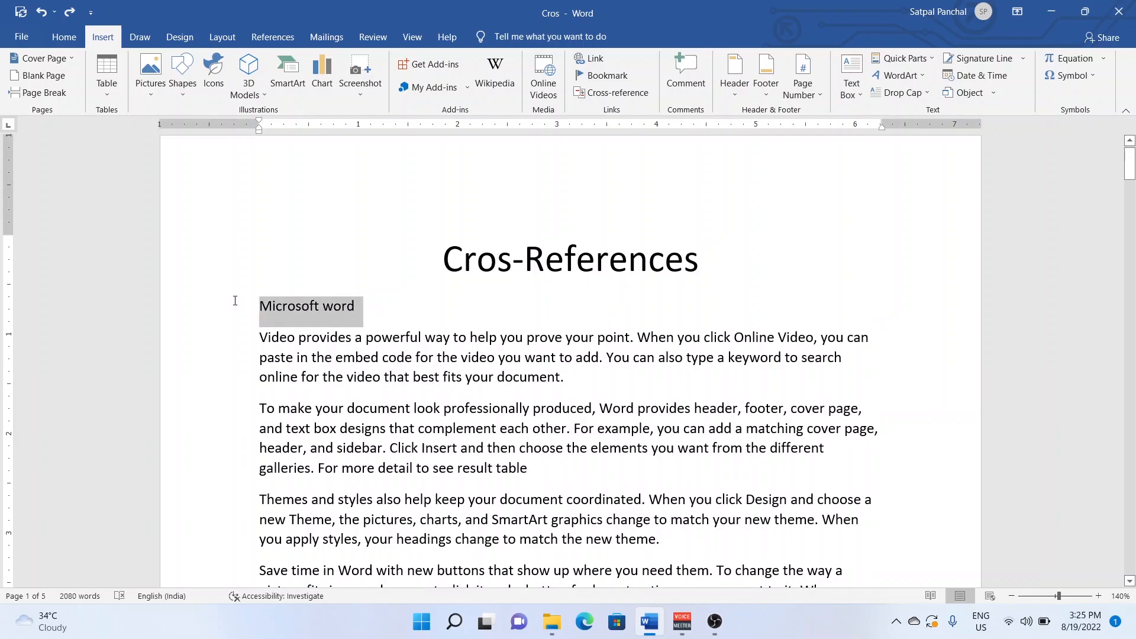
pyautogui.click(399, 277)
pyautogui.moveTo(375, 308); pyautogui.dragTo(228, 307)
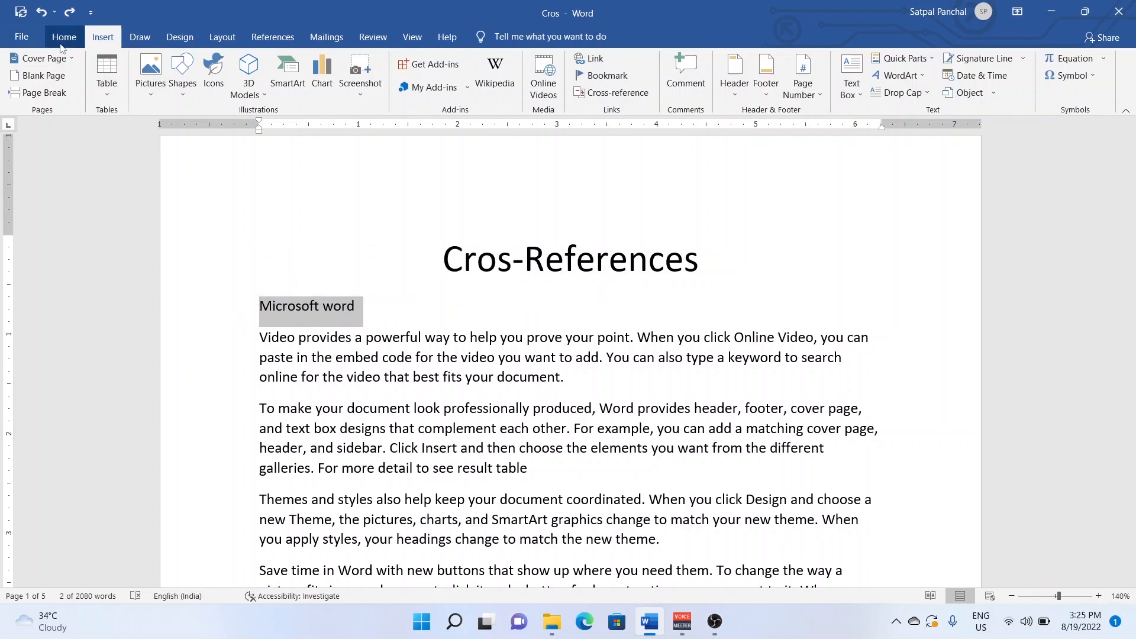
pyautogui.click(80, 42)
pyautogui.click(658, 77)
# Step: Format the "Microsoft Excel" line with the Heading 1 style
pyautogui.scroll(-15, 479, 348)
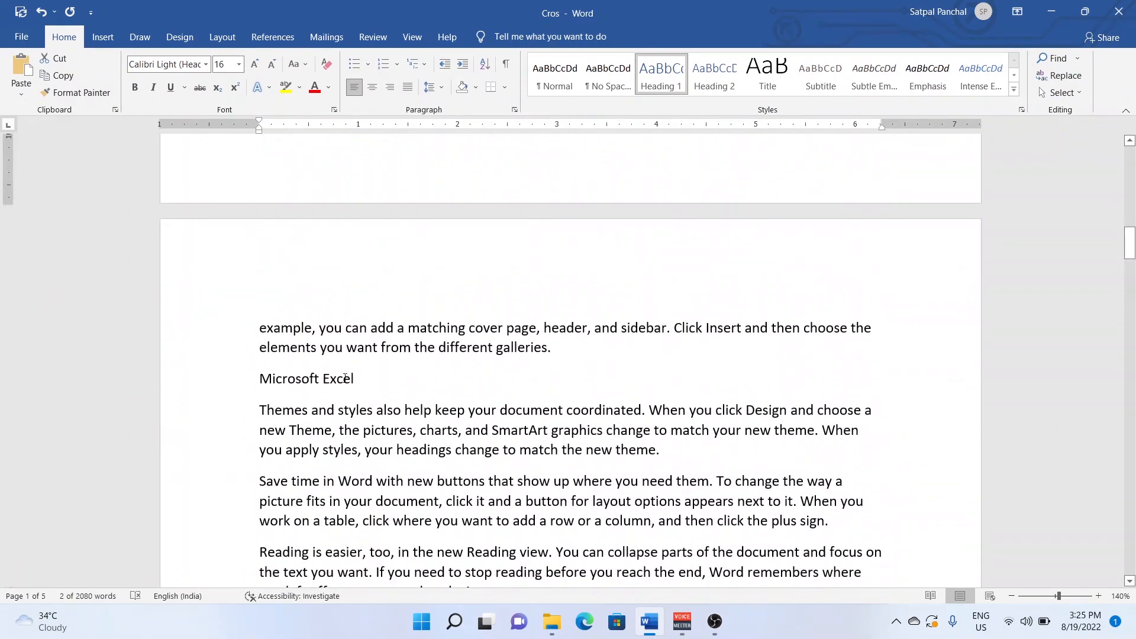
pyautogui.tripleClick(292, 376)
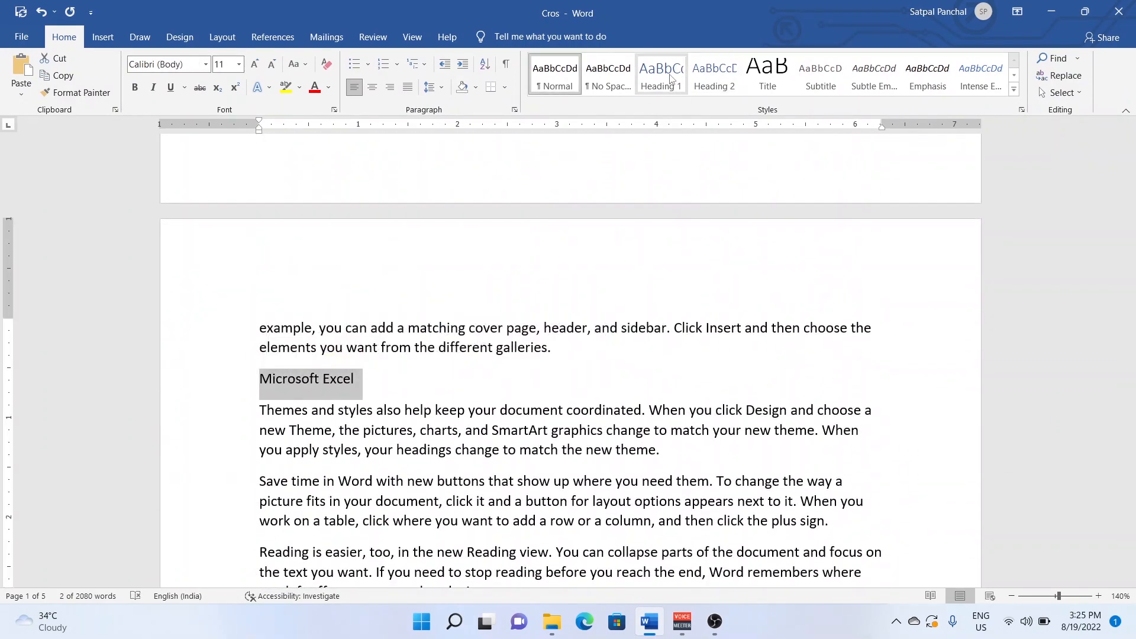
pyautogui.click(661, 76)
# Step: Format the "Microsoft Power Point" line with the Heading 1 style
pyautogui.scroll(-15, 574, 387)
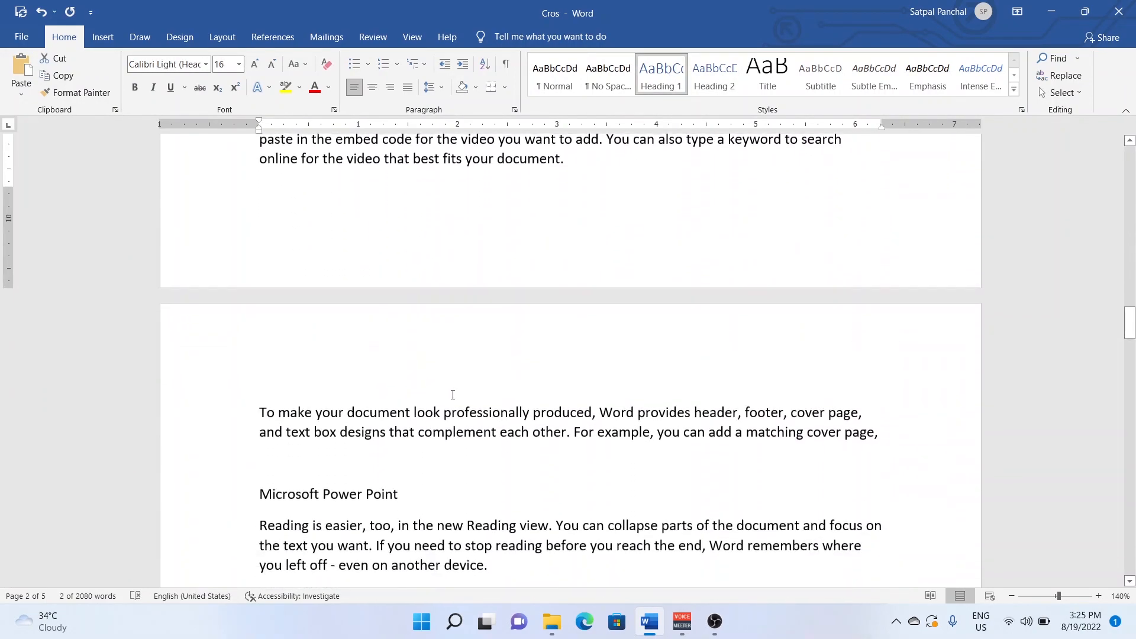
pyautogui.tripleClick(364, 436)
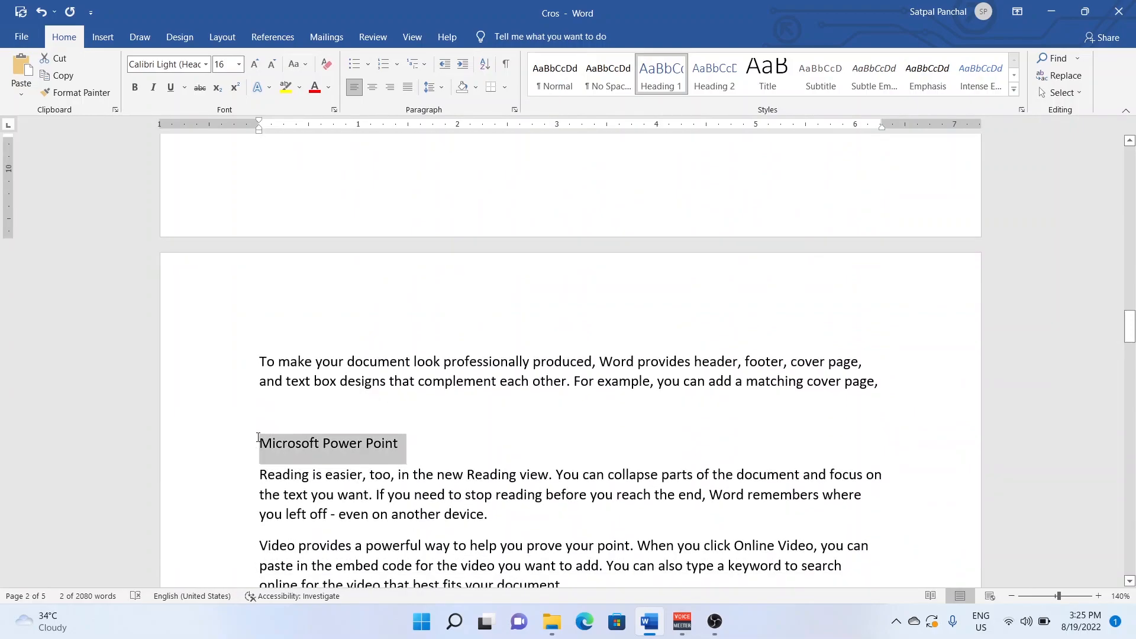
pyautogui.click(660, 80)
# Step: Find the "Microsoft Access" line further down the document and apply the Heading 1 style to it
pyautogui.scroll(-15, 381, 426)
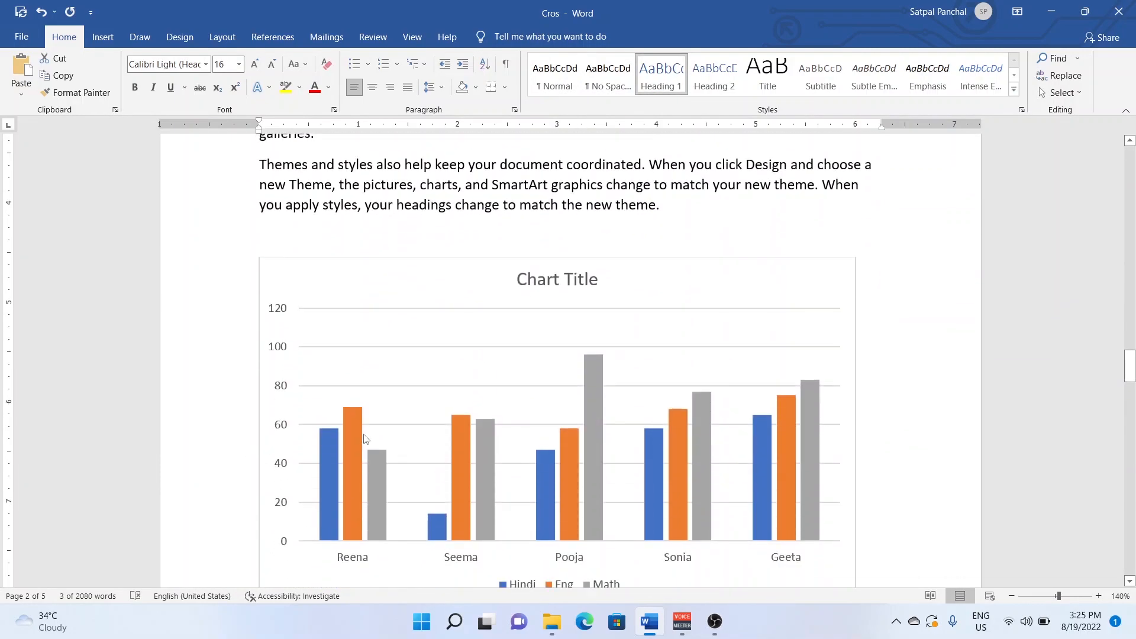
pyautogui.scroll(-15, 381, 426)
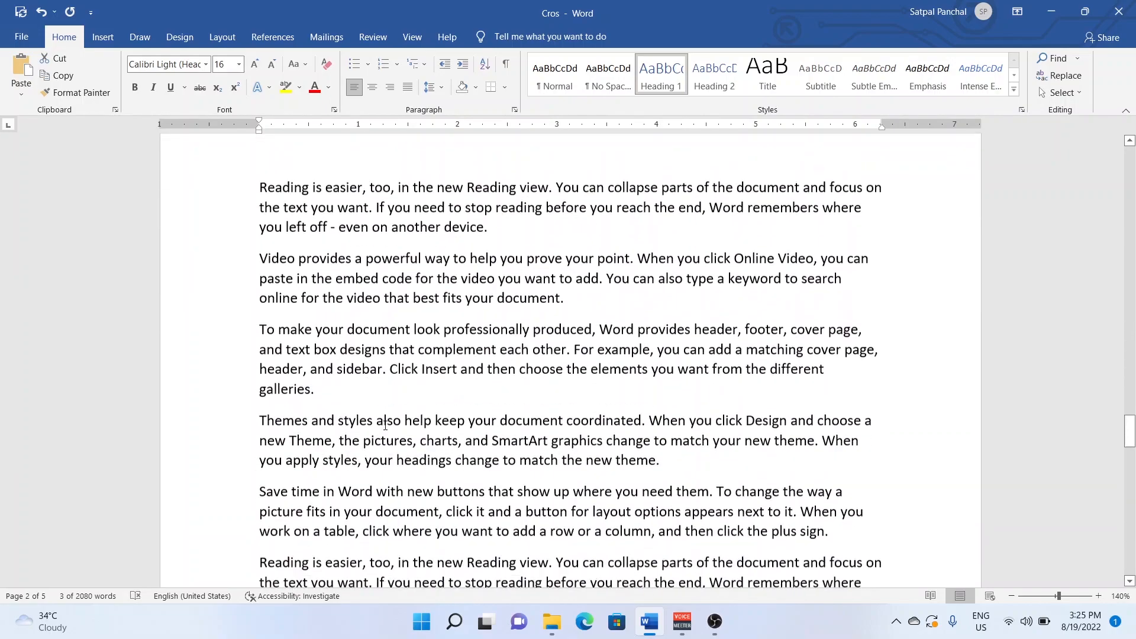
pyautogui.scroll(5, 401, 418)
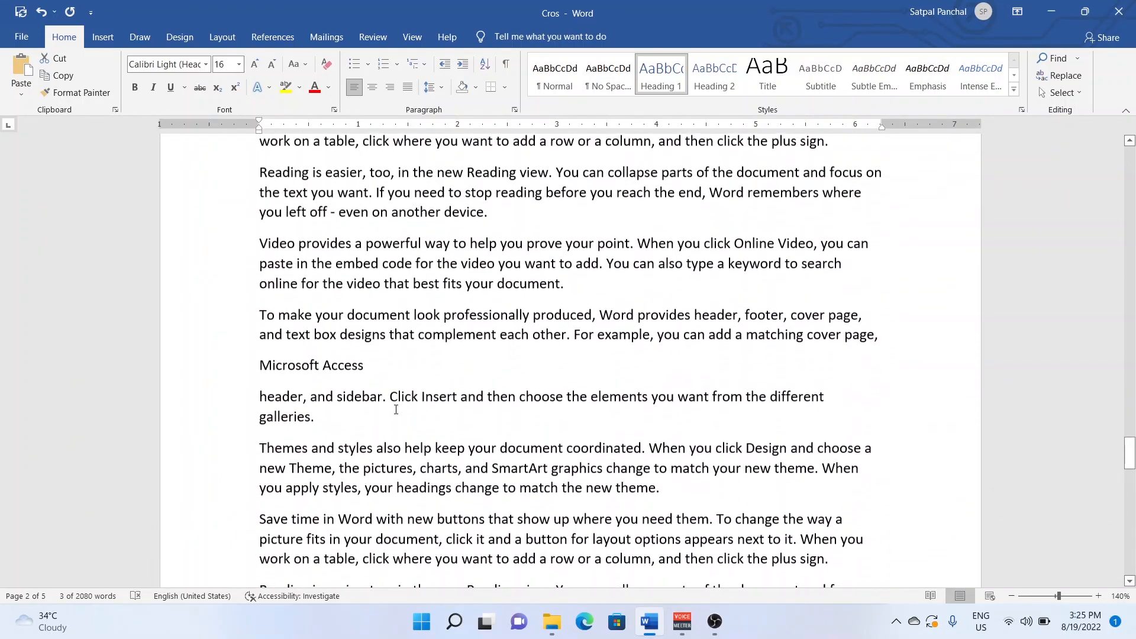
pyautogui.tripleClick(374, 366)
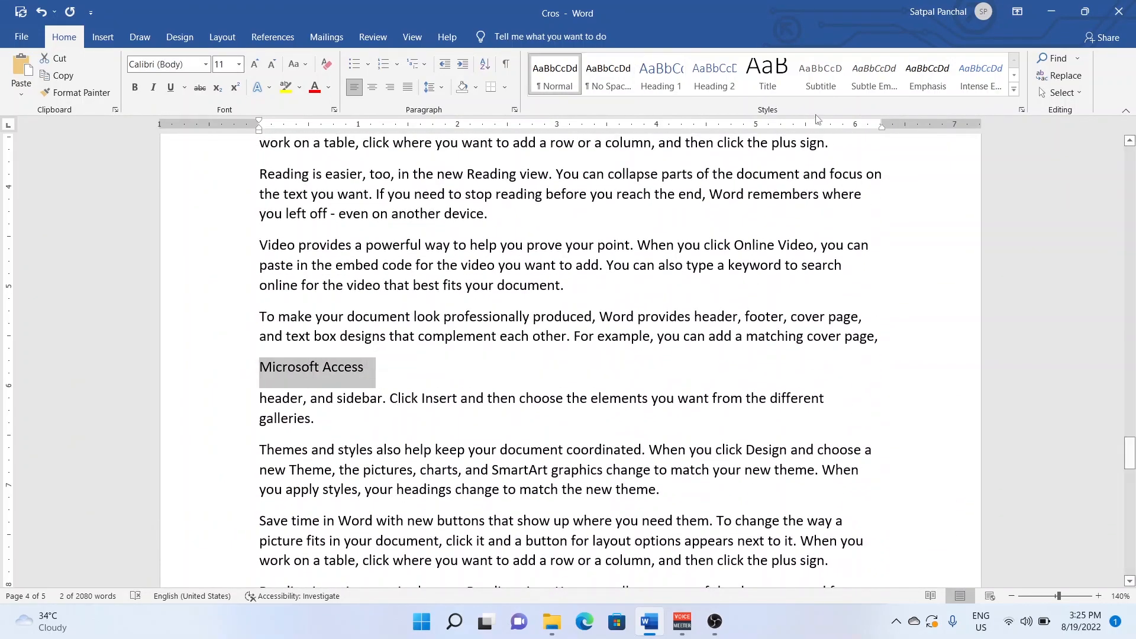
pyautogui.click(658, 80)
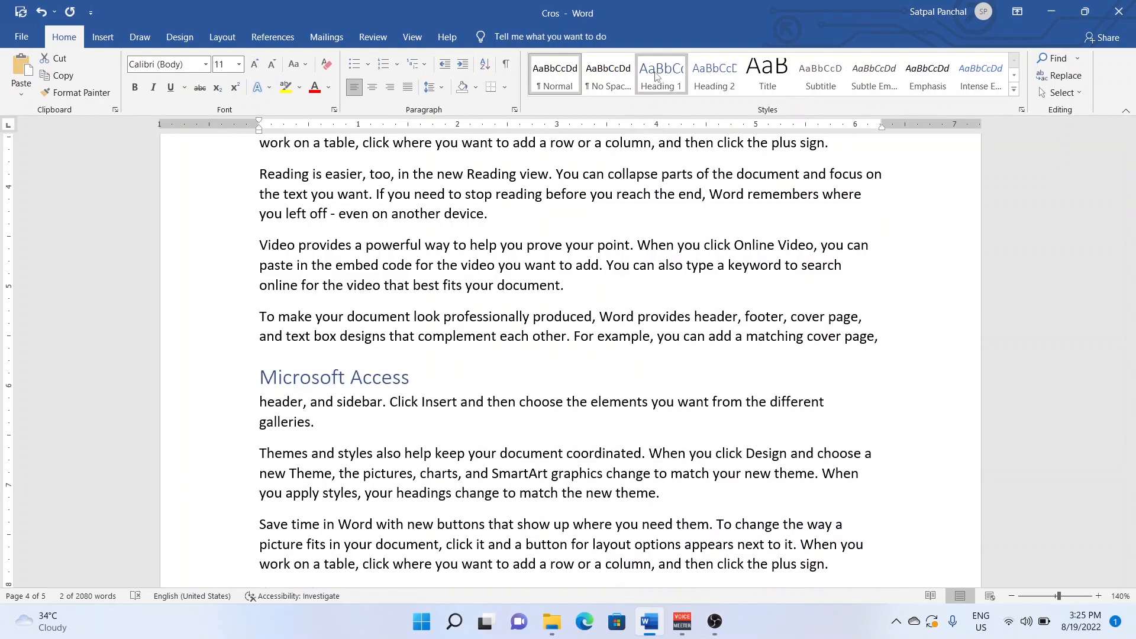
pyautogui.click(533, 336)
# Step: Check which headings the Cross-reference dialog offers for the Heading reference type, and close it without inserting anything
pyautogui.scroll(5, 558, 327)
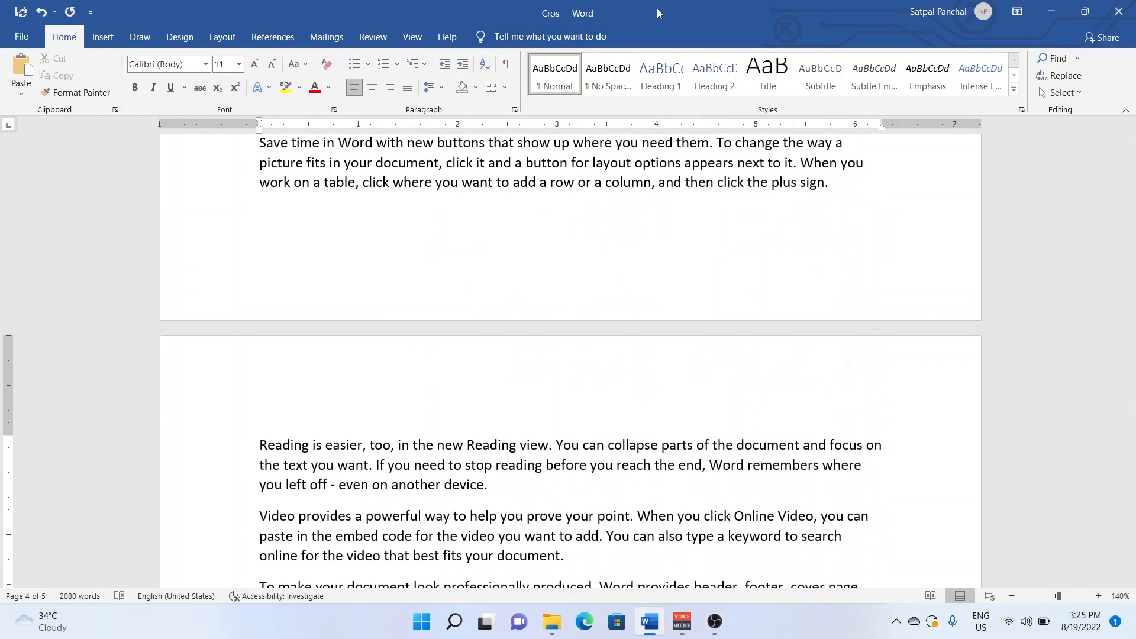
pyautogui.click(114, 36)
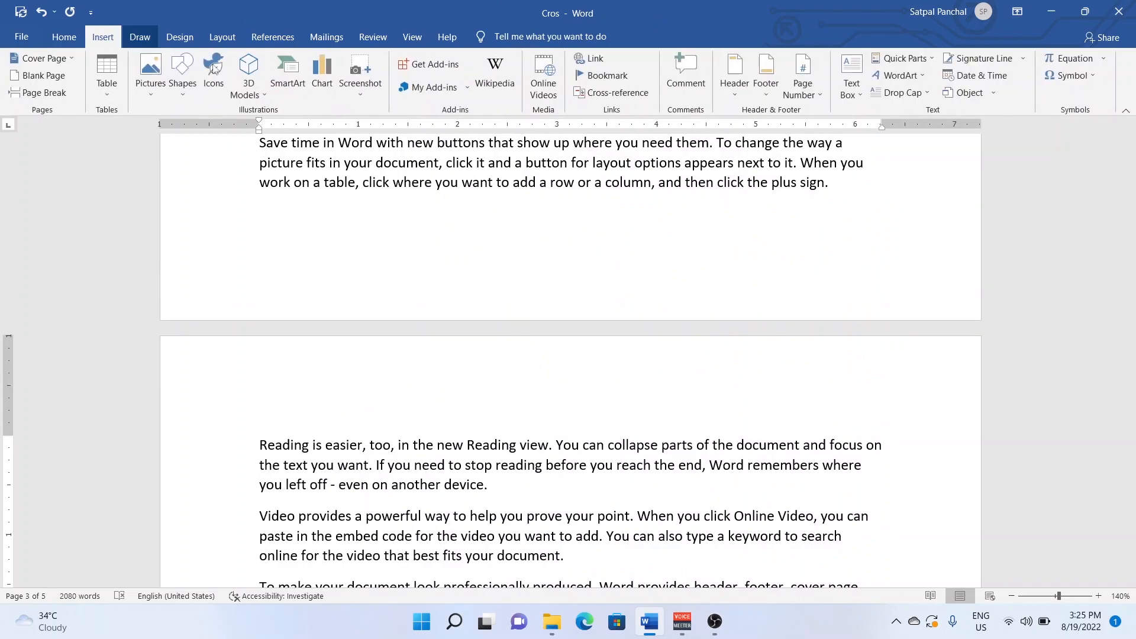
pyautogui.click(272, 37)
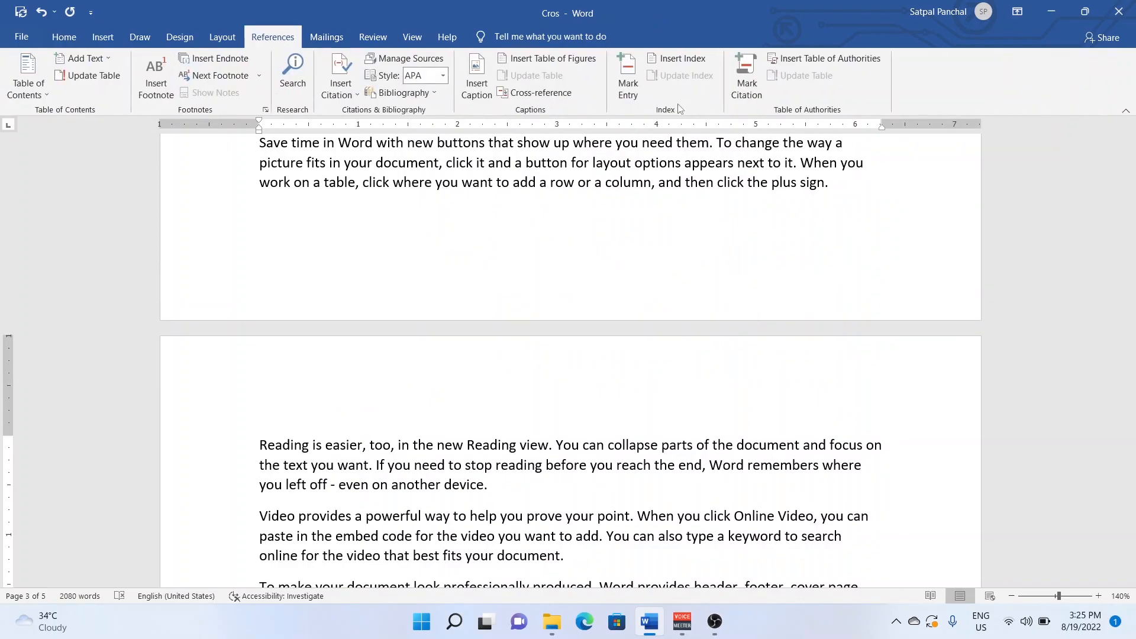
pyautogui.click(541, 93)
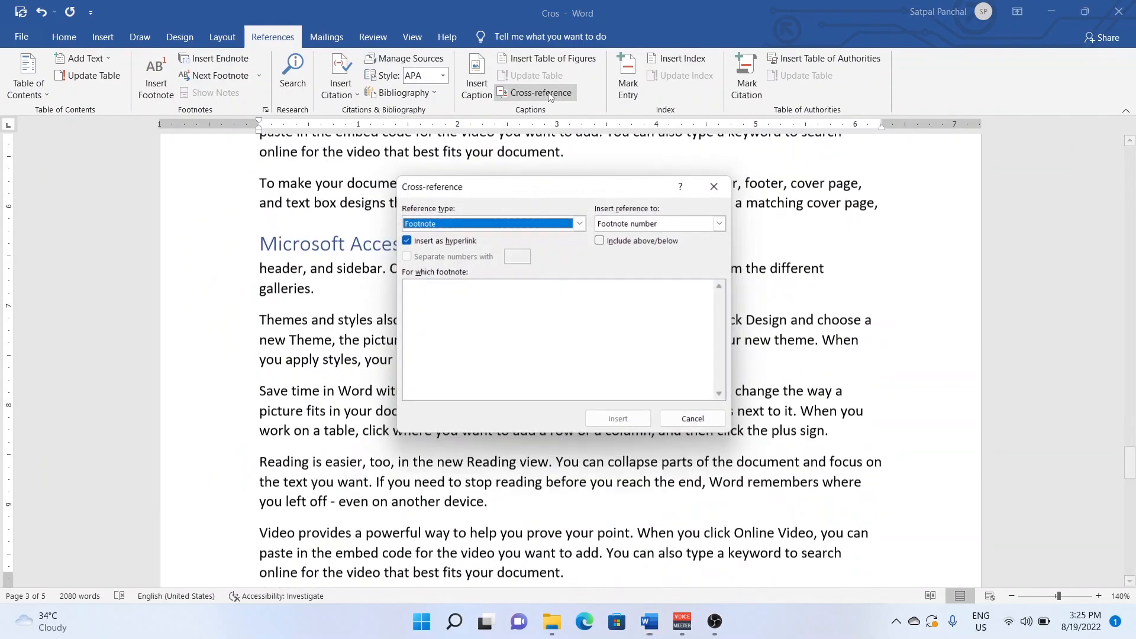
pyautogui.click(579, 223)
pyautogui.scroll(1, 462, 249)
pyautogui.click(449, 247)
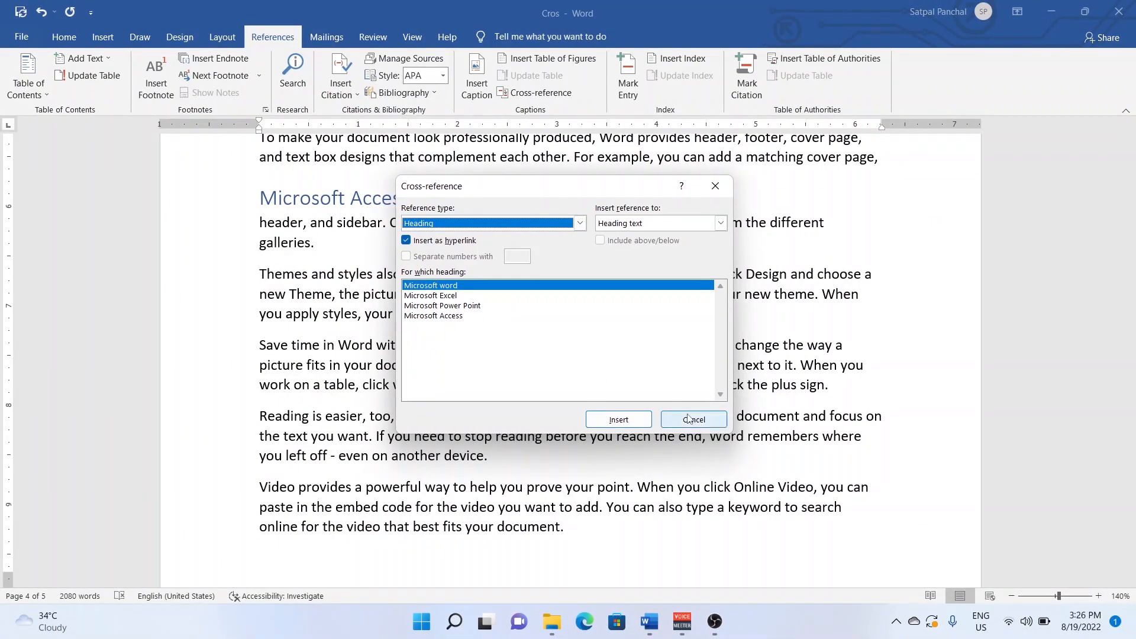
pyautogui.click(876, 539)
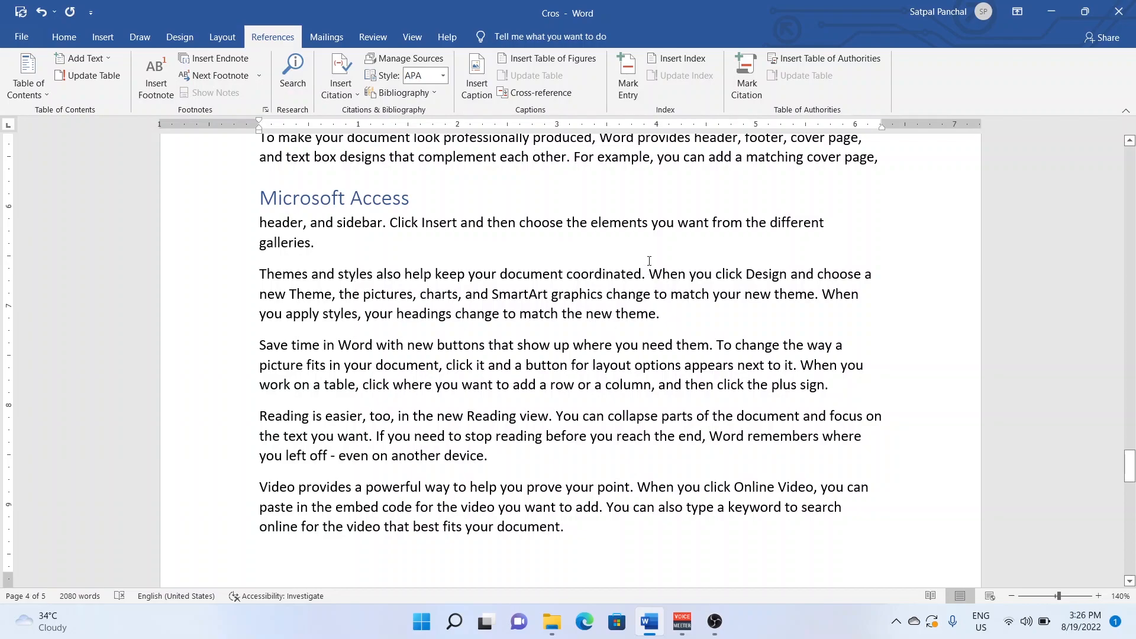
# Step: Check which captions the Cross-reference dialog offers for the Table reference type, and cancel it
pyautogui.scroll(10, 476, 211)
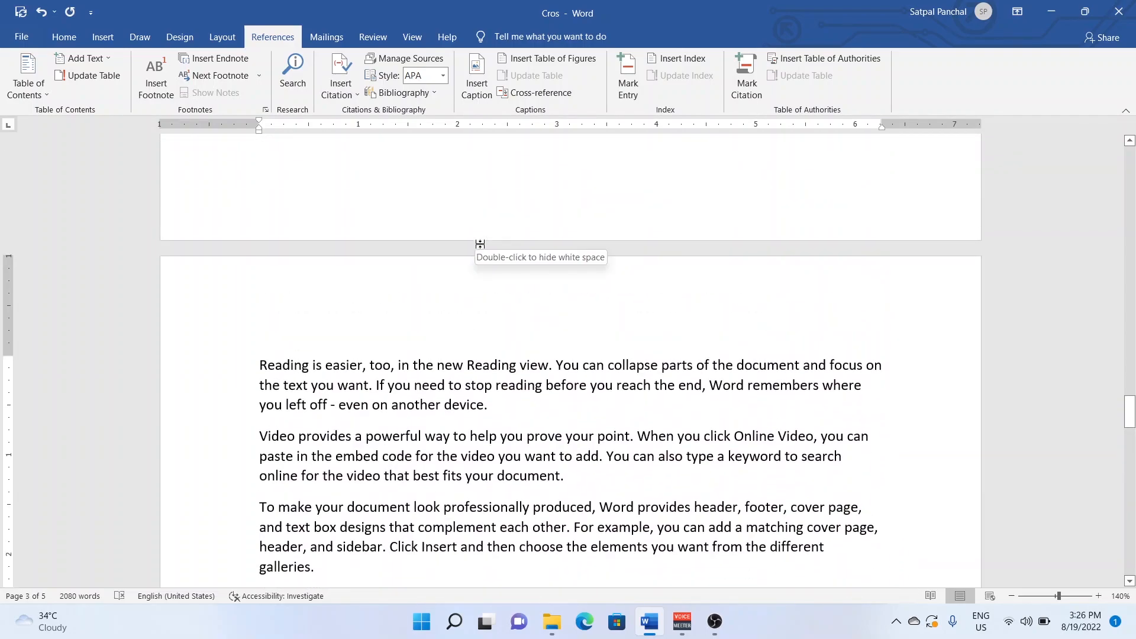
pyautogui.scroll(10, 563, 317)
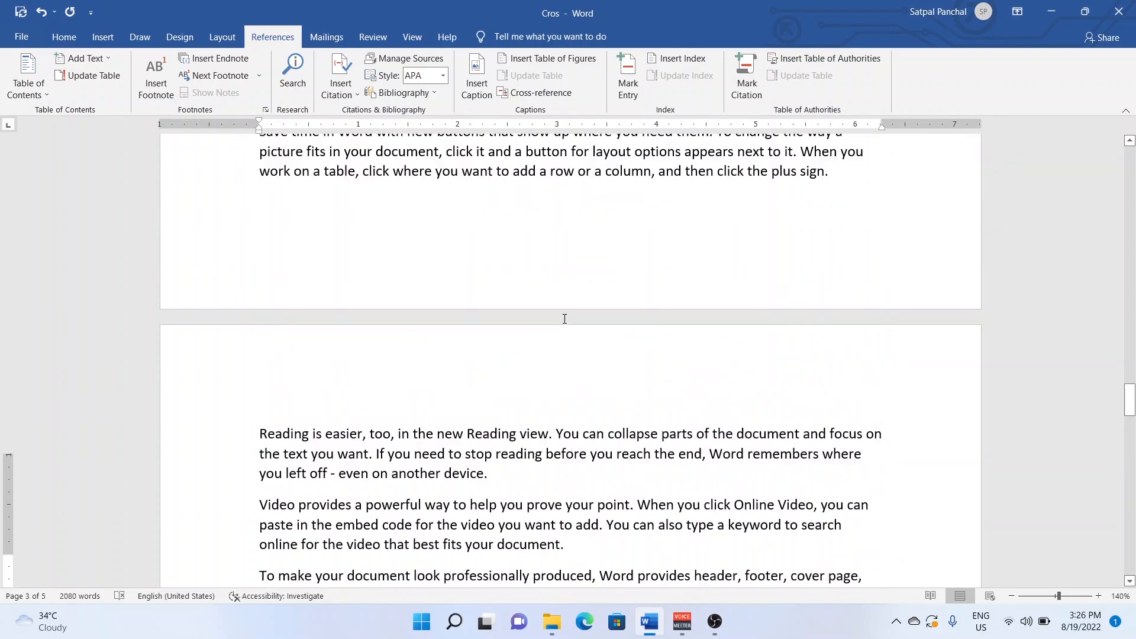
pyautogui.scroll(15, 548, 349)
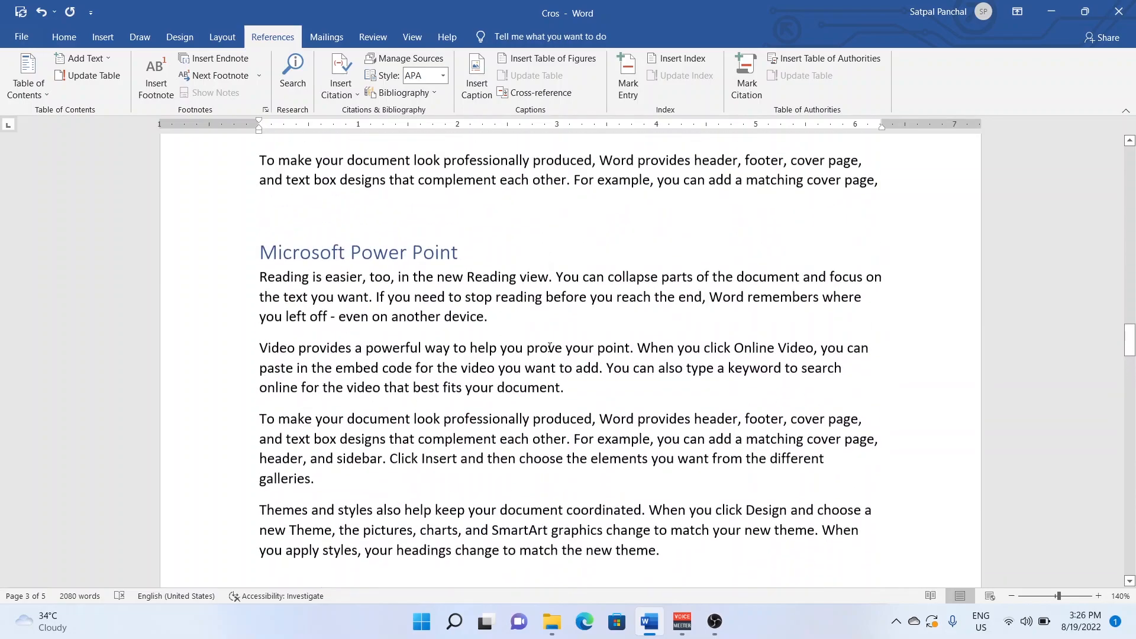
pyautogui.scroll(5, 533, 366)
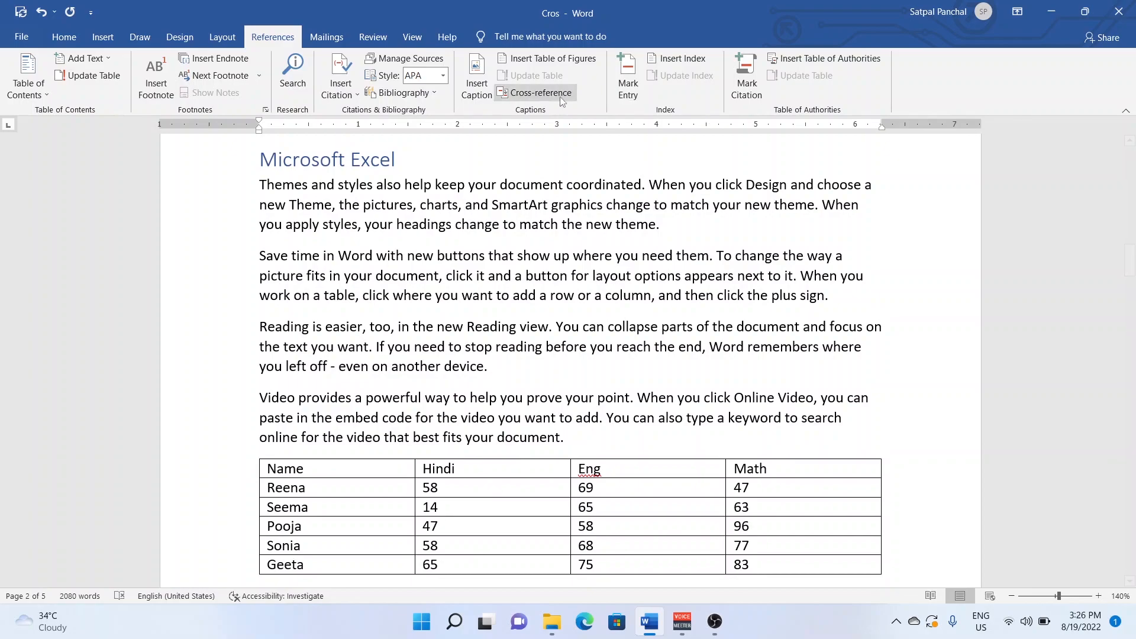
pyautogui.click(535, 92)
pyautogui.click(579, 223)
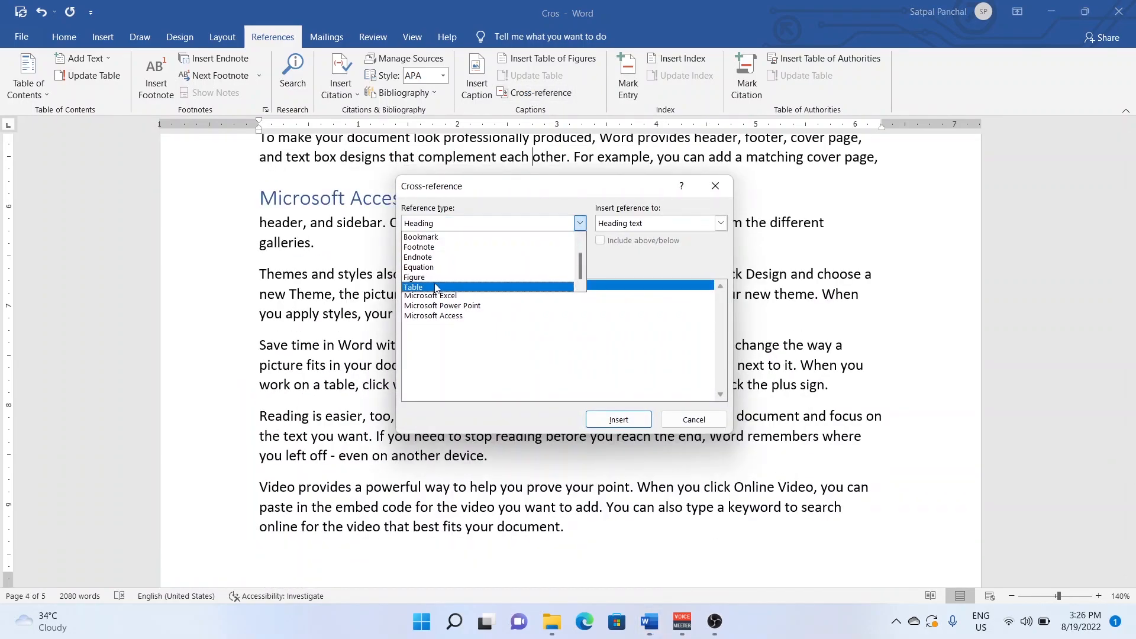
pyautogui.click(437, 287)
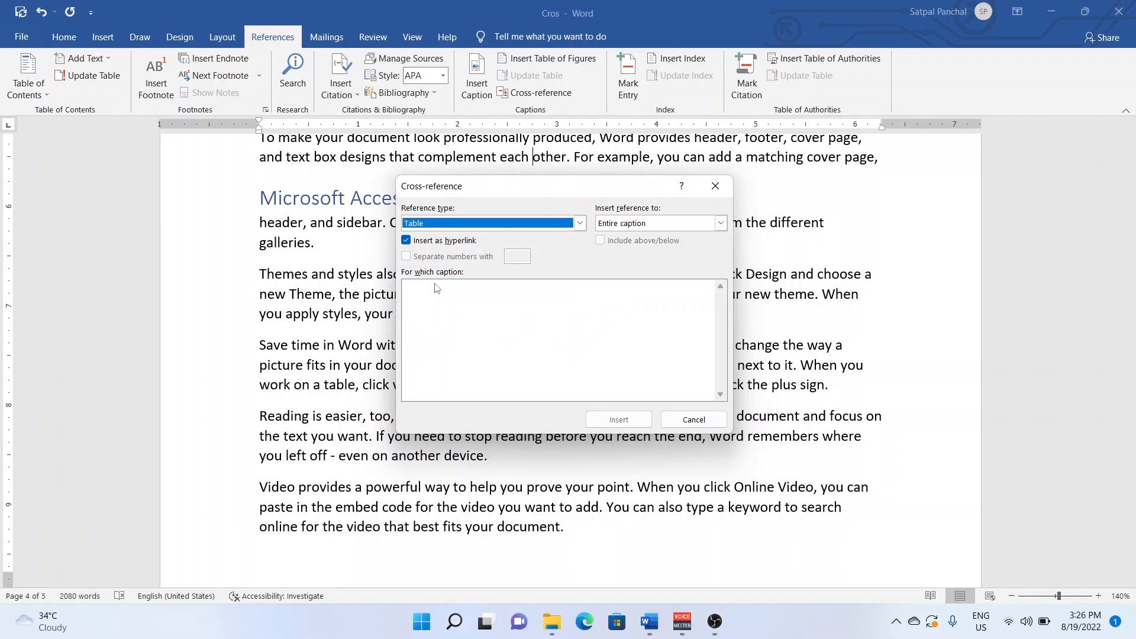
pyautogui.click(680, 424)
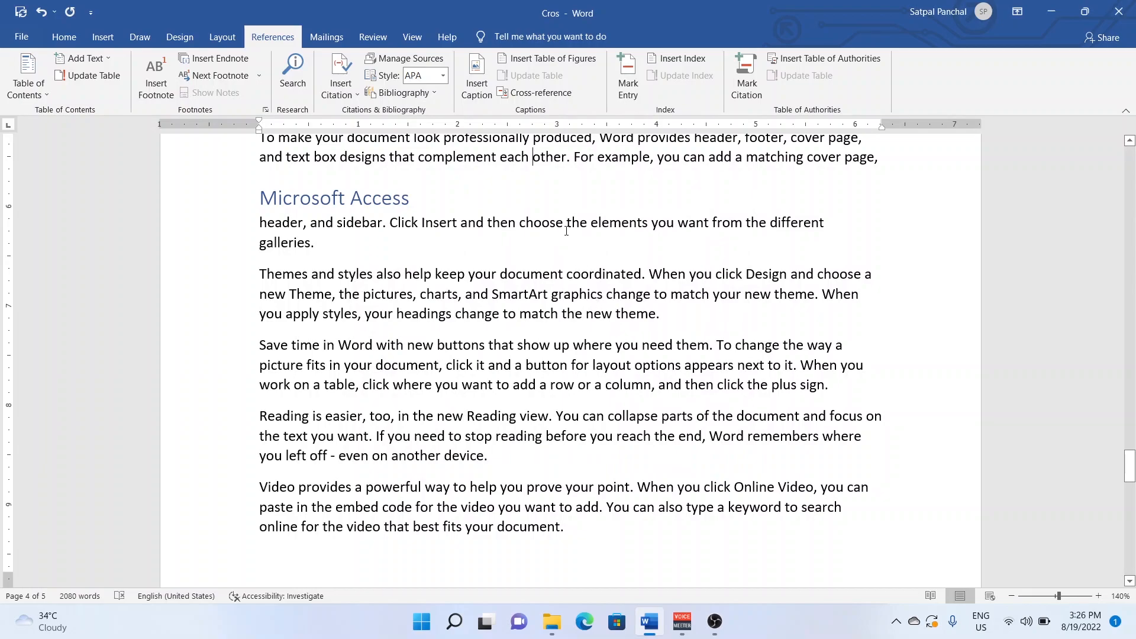
# Step: Start a new empty paragraph after the last paragraph of the document
pyautogui.scroll(14, 584, 246)
pyautogui.scroll(-1, 588, 259)
pyautogui.scroll(-15, 587, 259)
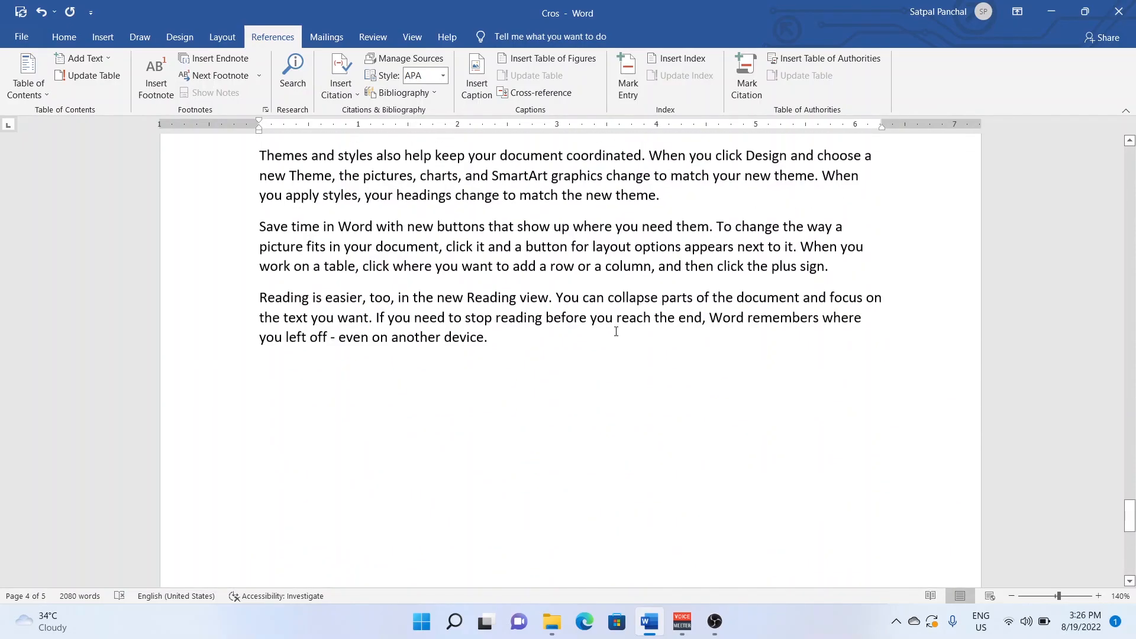
pyautogui.scroll(-2, 544, 474)
pyautogui.click(548, 393)
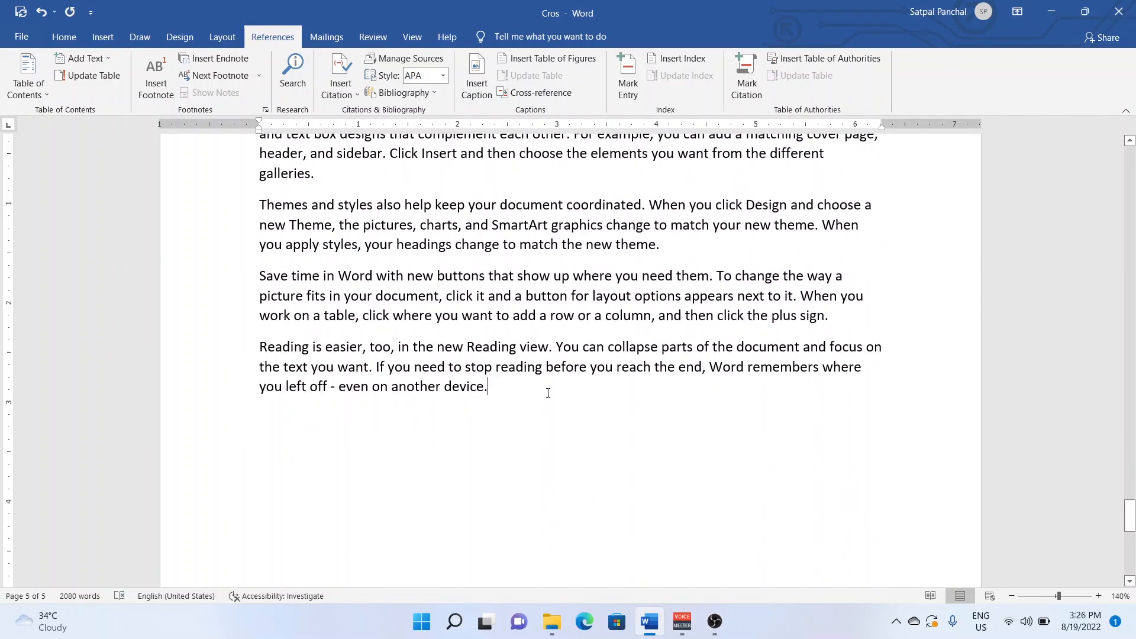
pyautogui.press('Return')
# Step: Insert an automatic table of contents titled Contents at the end of the document
pyautogui.click(31, 94)
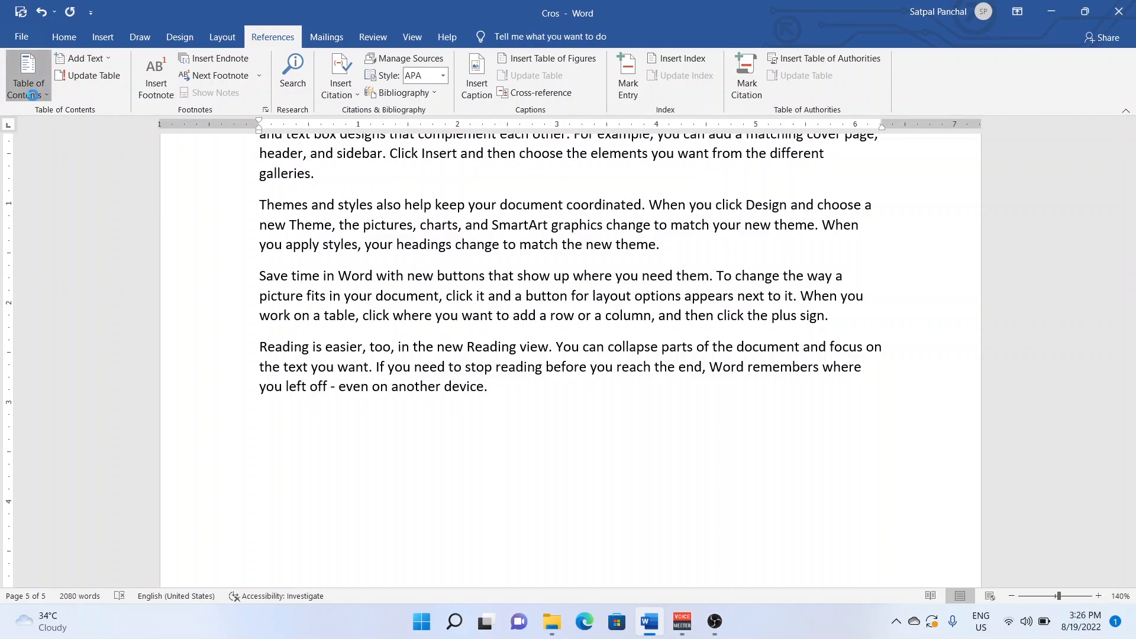
pyautogui.click(65, 183)
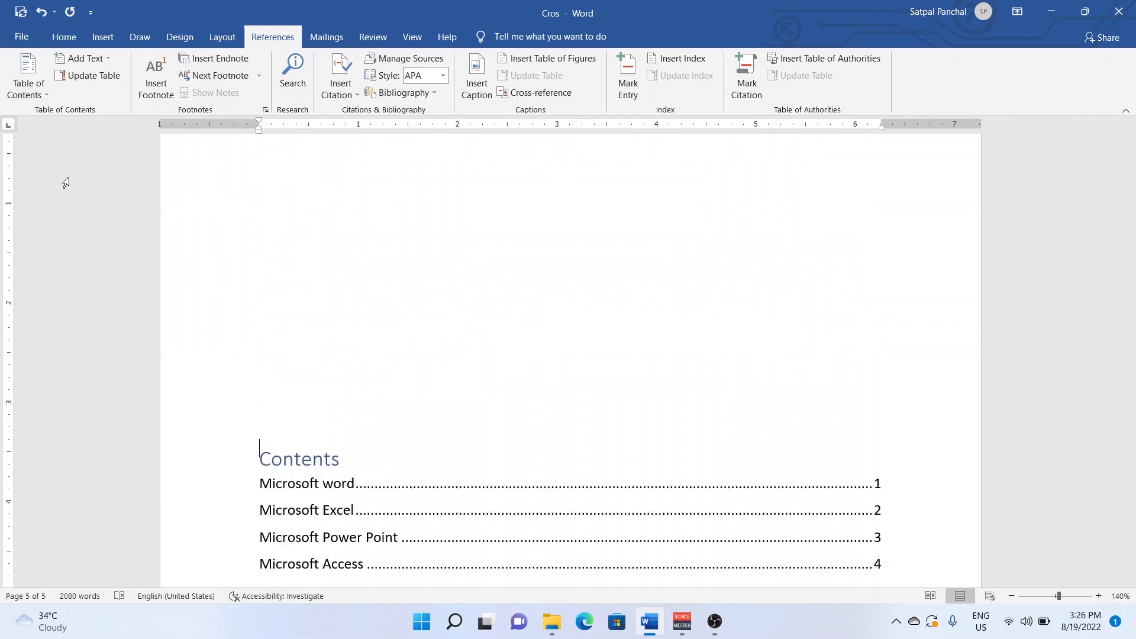
pyautogui.scroll(1, 362, 302)
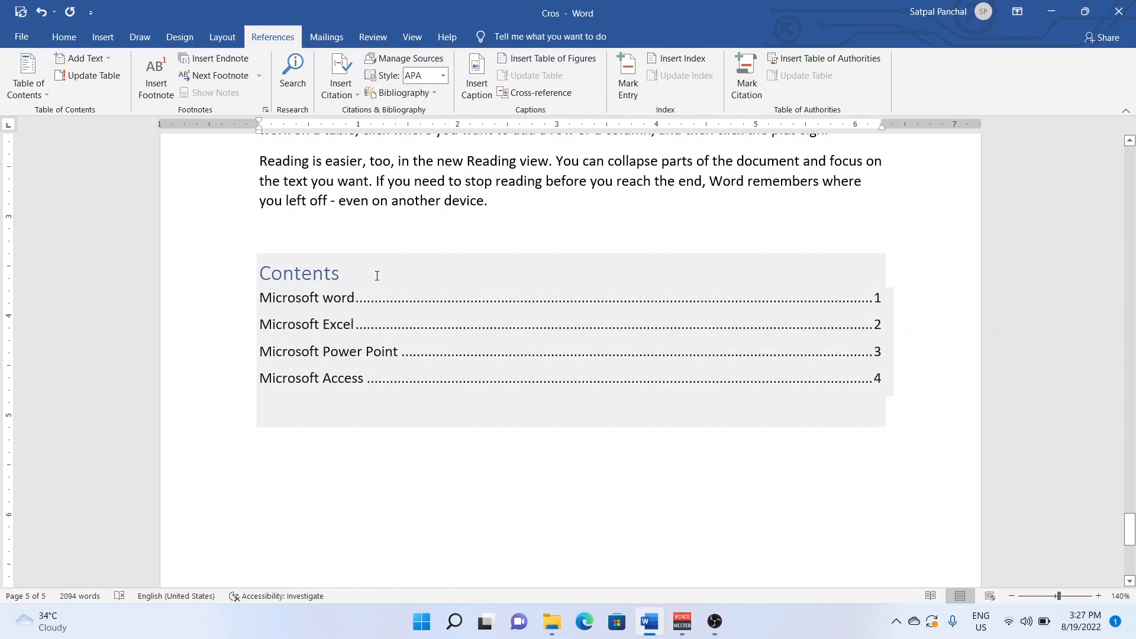
# Step: Follow the "Microsoft word" entry in the table of contents to its heading and return to the contents list
pyautogui.keyDown('ctrl'); pyautogui.click(316, 298); pyautogui.keyUp('ctrl')
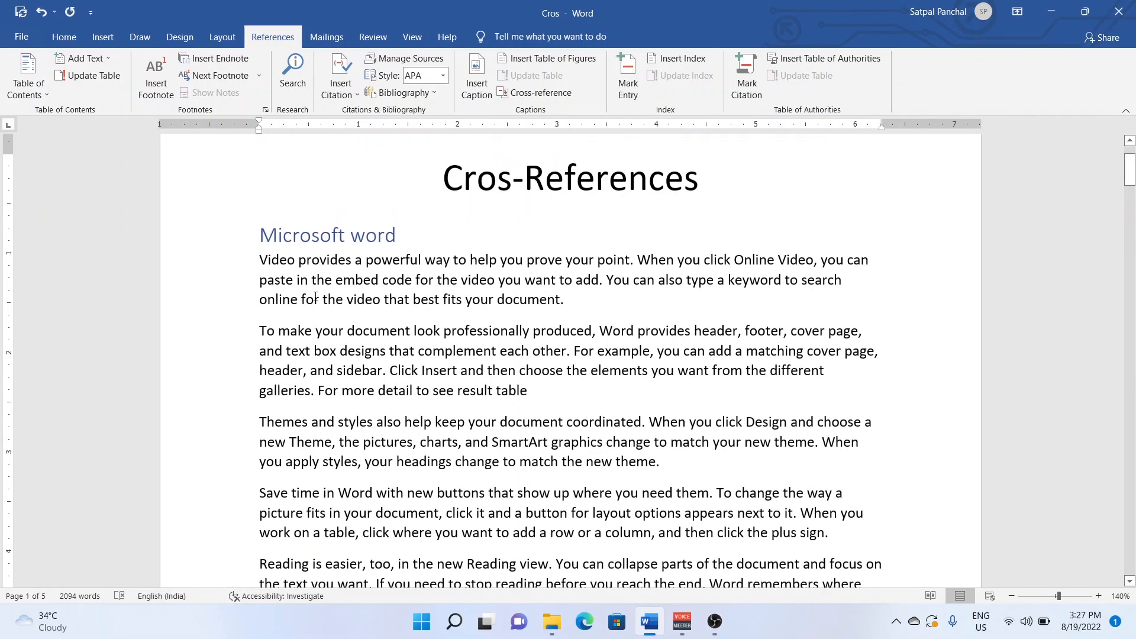
pyautogui.scroll(-15, 419, 305)
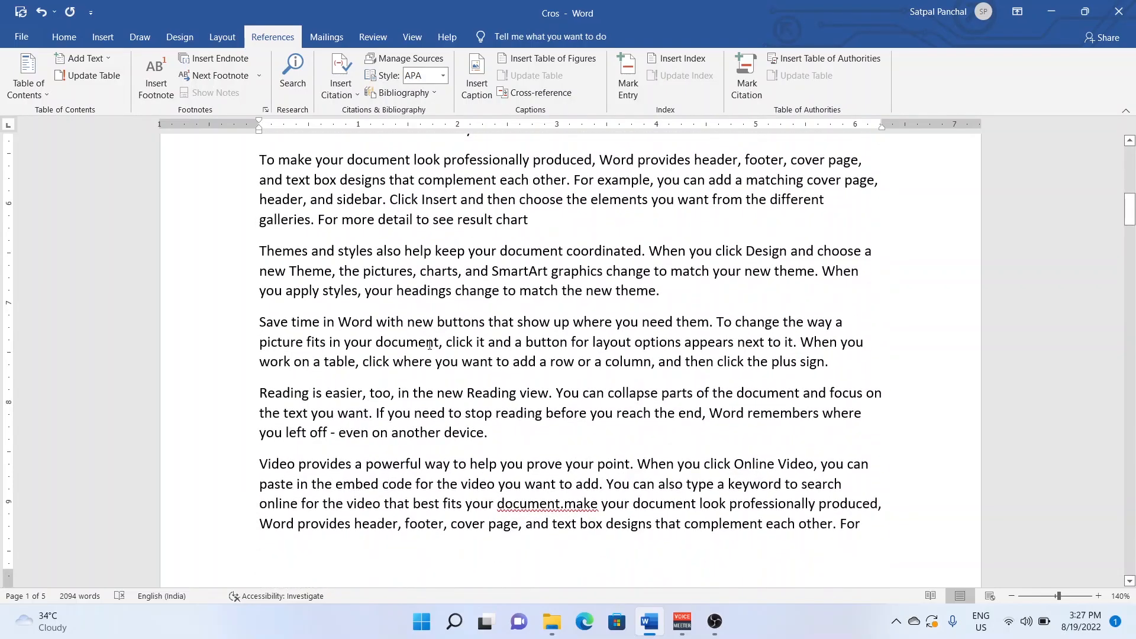
pyautogui.moveTo(1129, 265); pyautogui.dragTo(1131, 536)
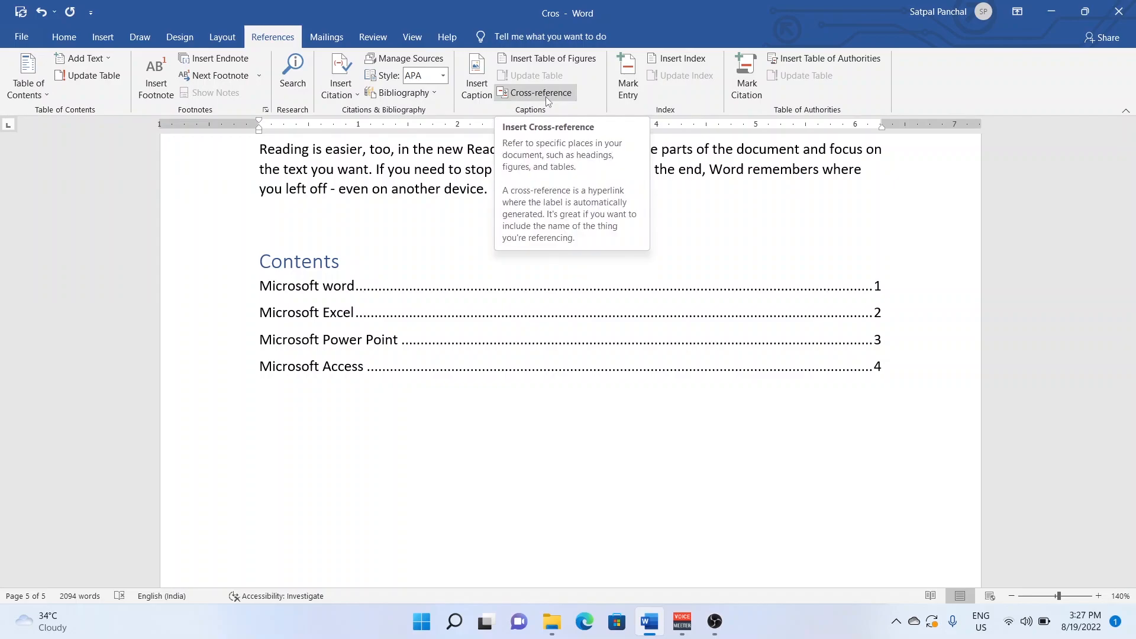
# Step: Delete the whole table of contents from the end of the document
pyautogui.click(417, 273)
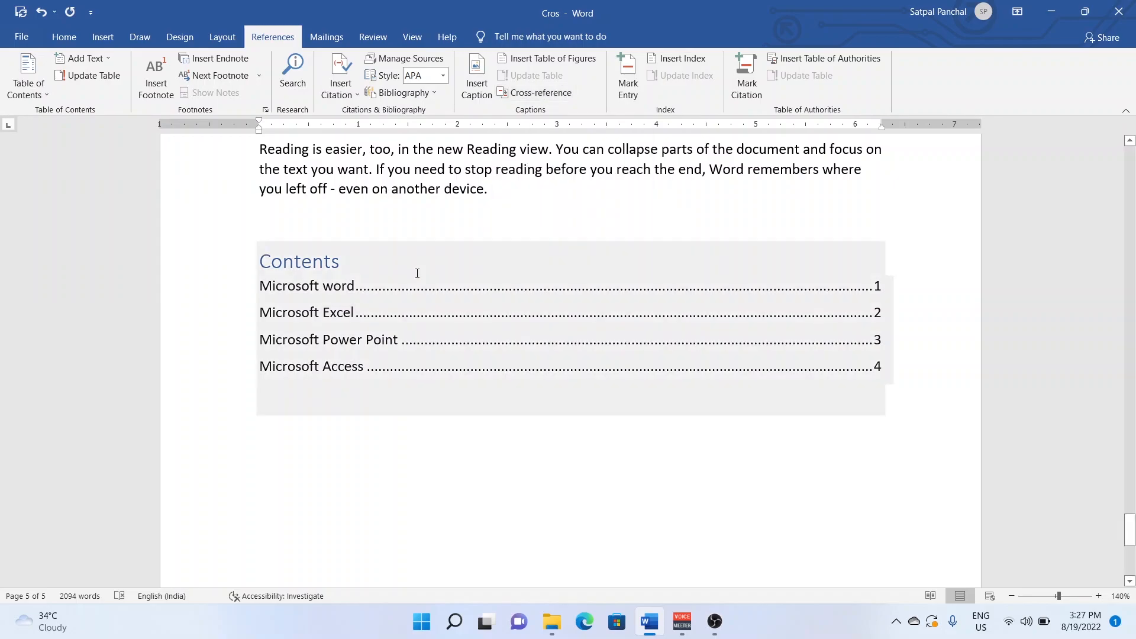
pyautogui.click(451, 261)
pyautogui.click(692, 472)
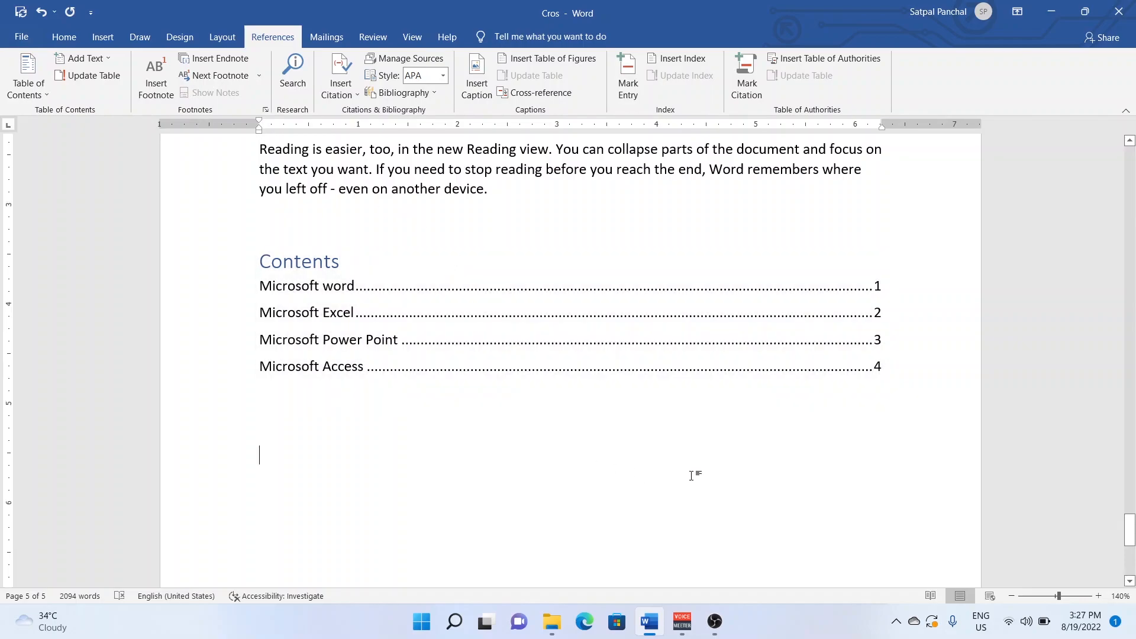
pyautogui.moveTo(671, 451); pyautogui.dragTo(254, 300)
pyautogui.press('Delete')
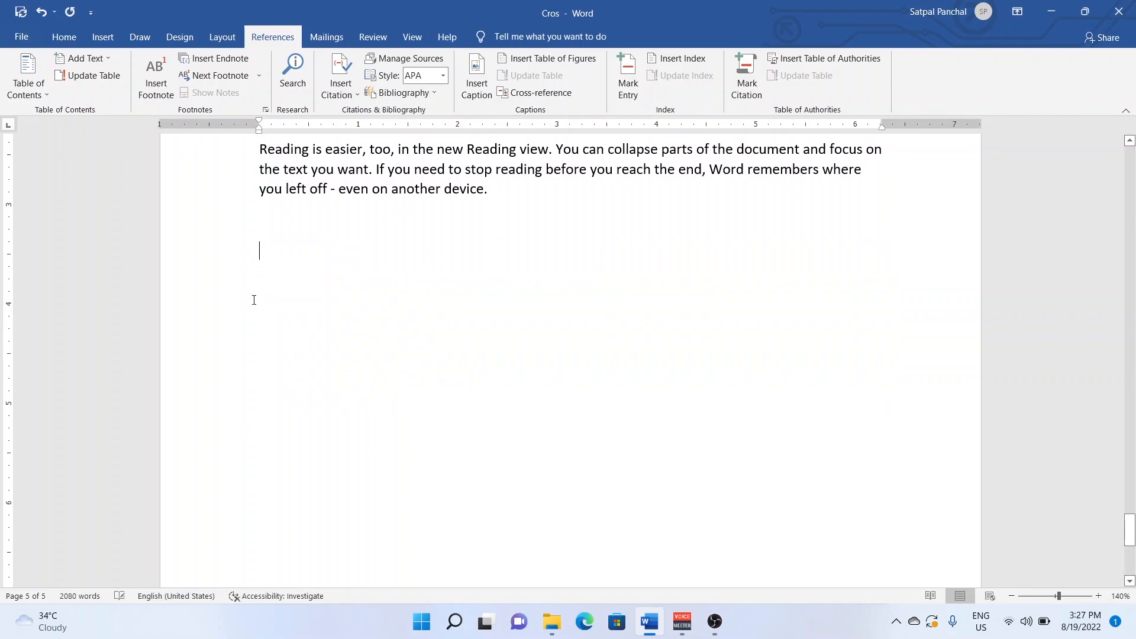
# Step: Insert a table with three columns and two rows at the end of the document and narrow its first column to about 0.75 inches
pyautogui.click(102, 37)
pyautogui.click(114, 92)
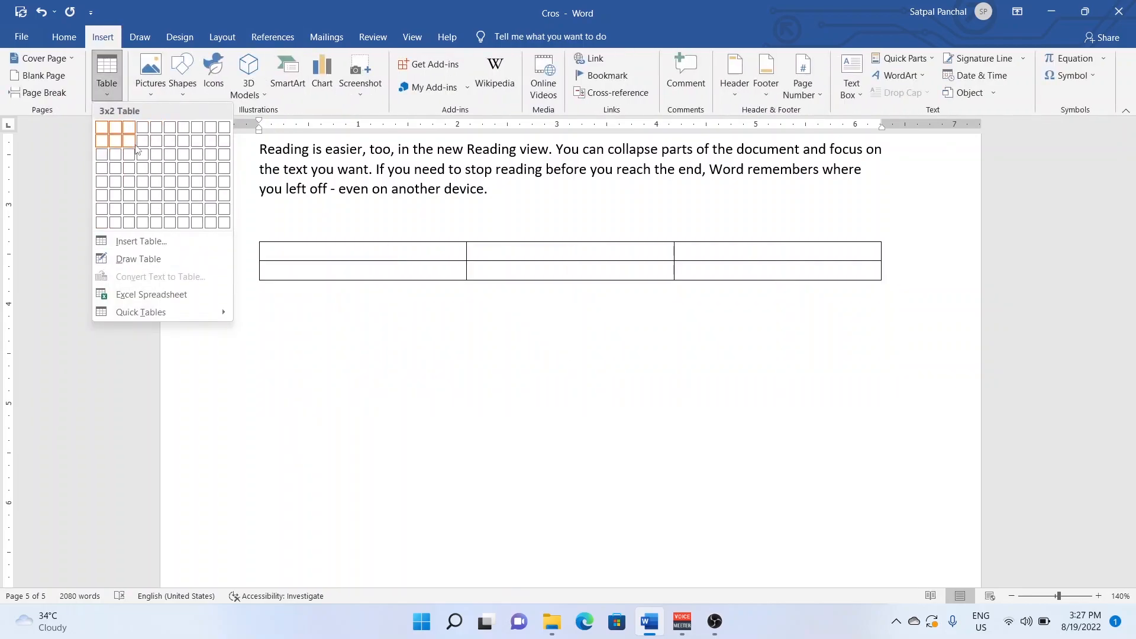
pyautogui.click(130, 141)
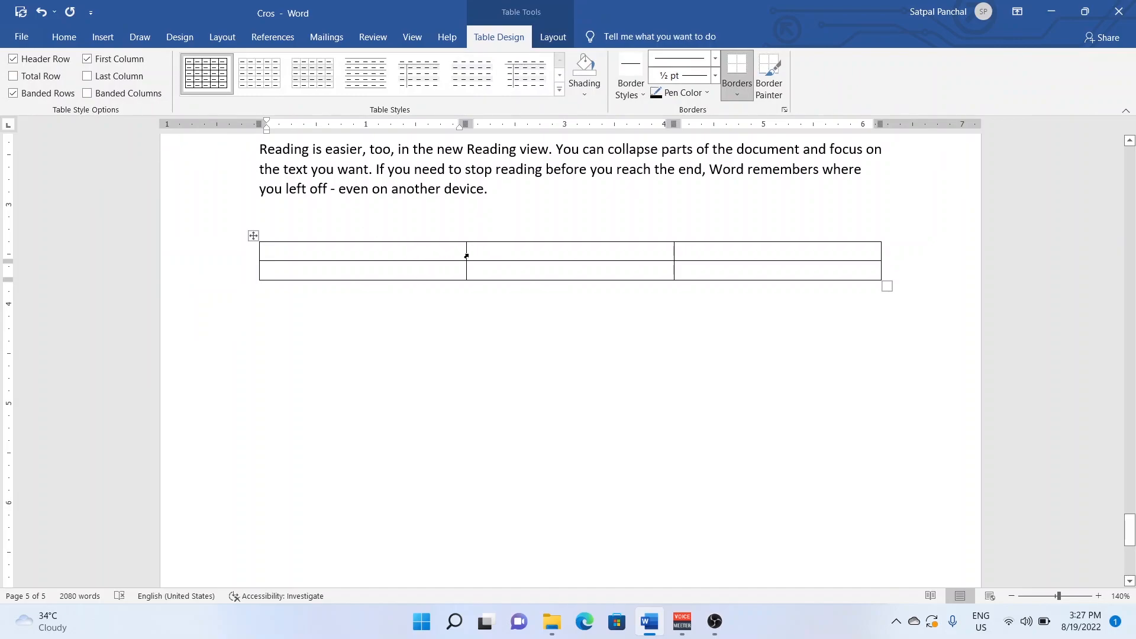
pyautogui.moveTo(466, 251); pyautogui.dragTo(334, 252)
# Step: Fill the table's header row with "Sr No", "Chapter name" and "Page No"
pyautogui.write('sr')
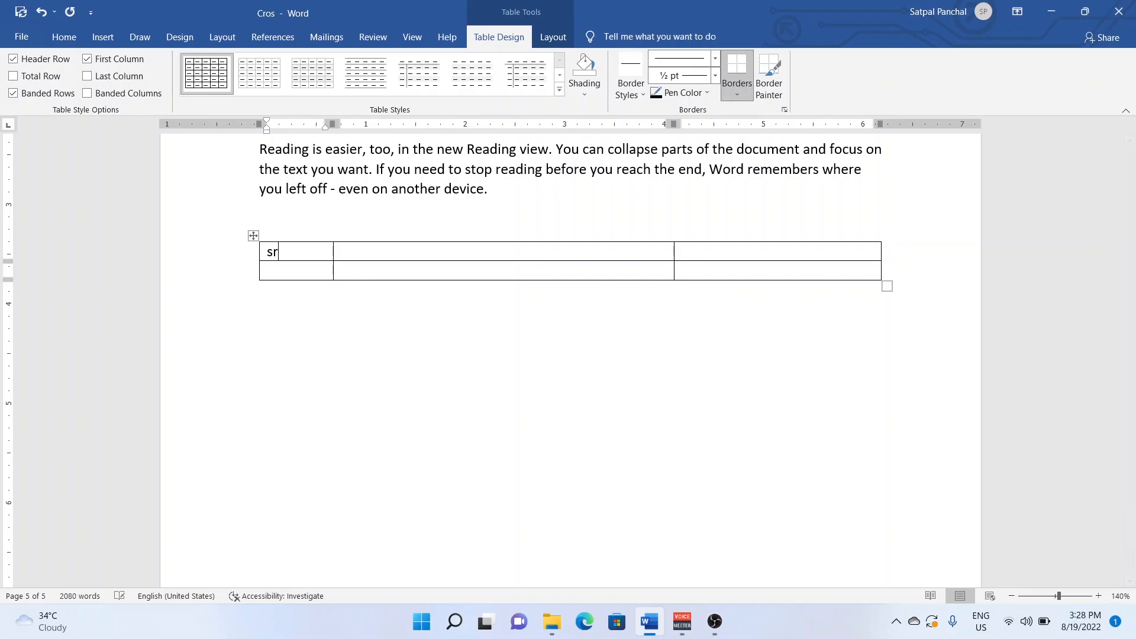
pyautogui.write(' No')
pyautogui.press('Tab')
pyautogui.write('Chgapt')
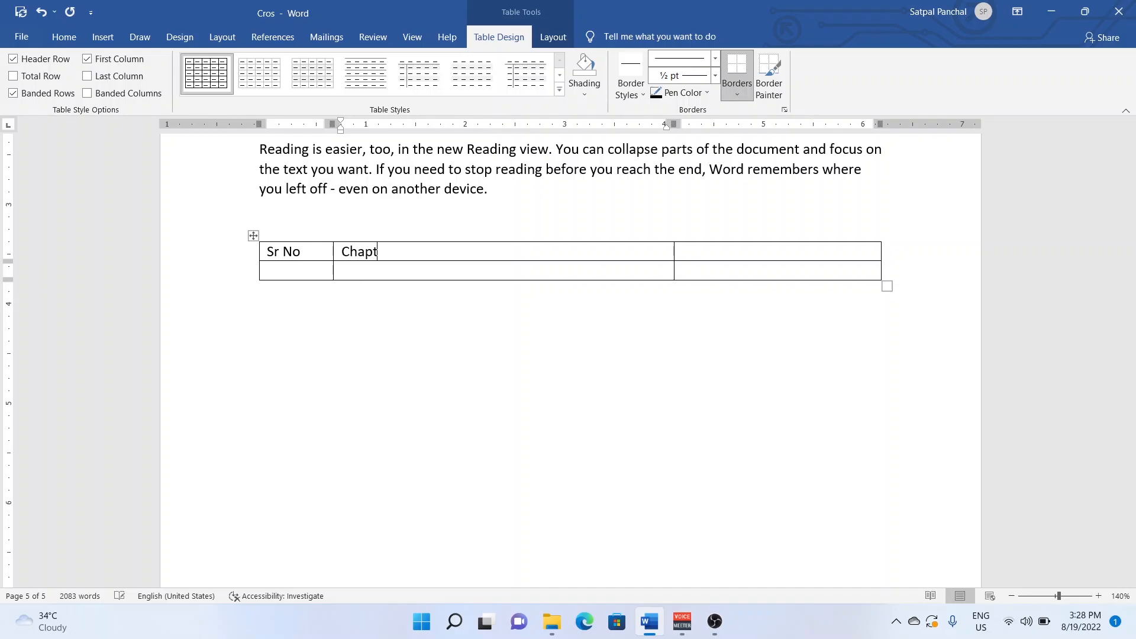
pyautogui.write('er name')
pyautogui.click(786, 256)
pyautogui.write('Page No')
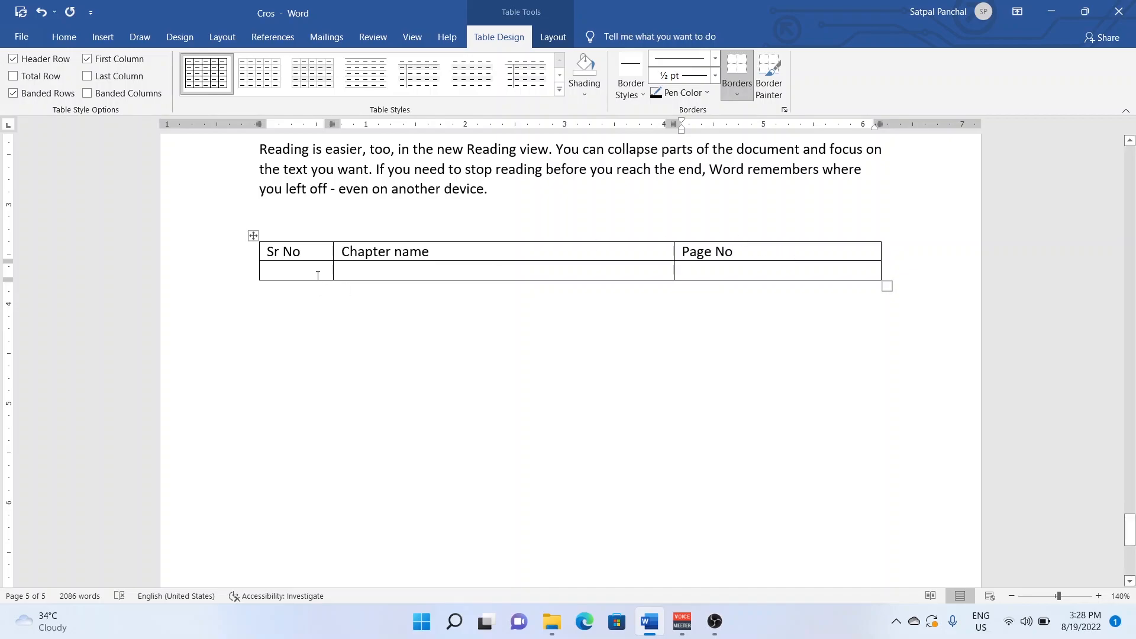
# Step: Number the rows 1 to 4 in the Sr No column, adding new table rows as needed
pyautogui.click(318, 276)
pyautogui.press('Tab')
pyautogui.press('Tab')
pyautogui.press('Tab')
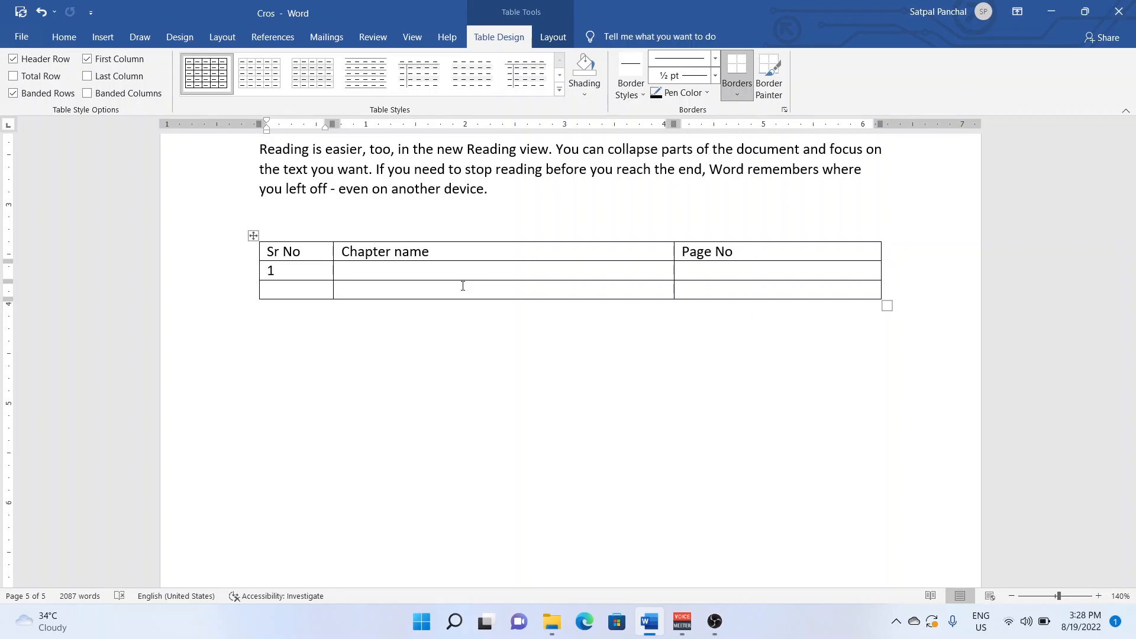
pyautogui.write('2')
pyautogui.press('Tab')
pyautogui.press('Tab')
pyautogui.press('Tab')
pyautogui.write('3')
pyautogui.press('Tab')
pyautogui.press('Tab')
pyautogui.press('Tab')
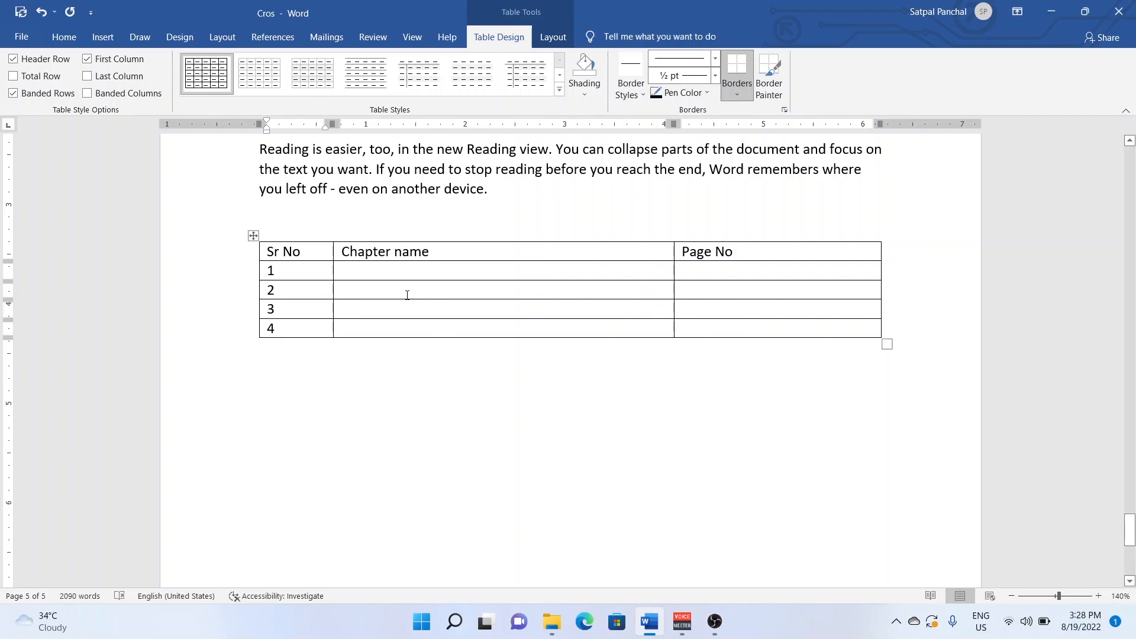
# Step: Insert a hyperlinked cross-reference to the heading text of "Microsoft word" in row 1 of the Chapter name column
pyautogui.click(402, 270)
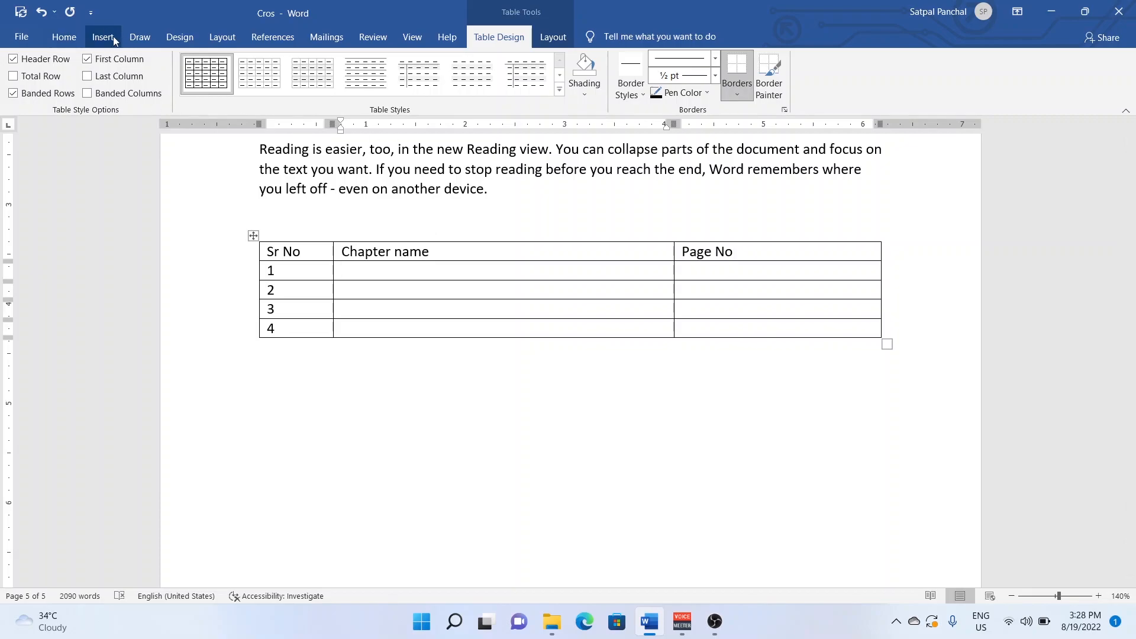
pyautogui.click(276, 37)
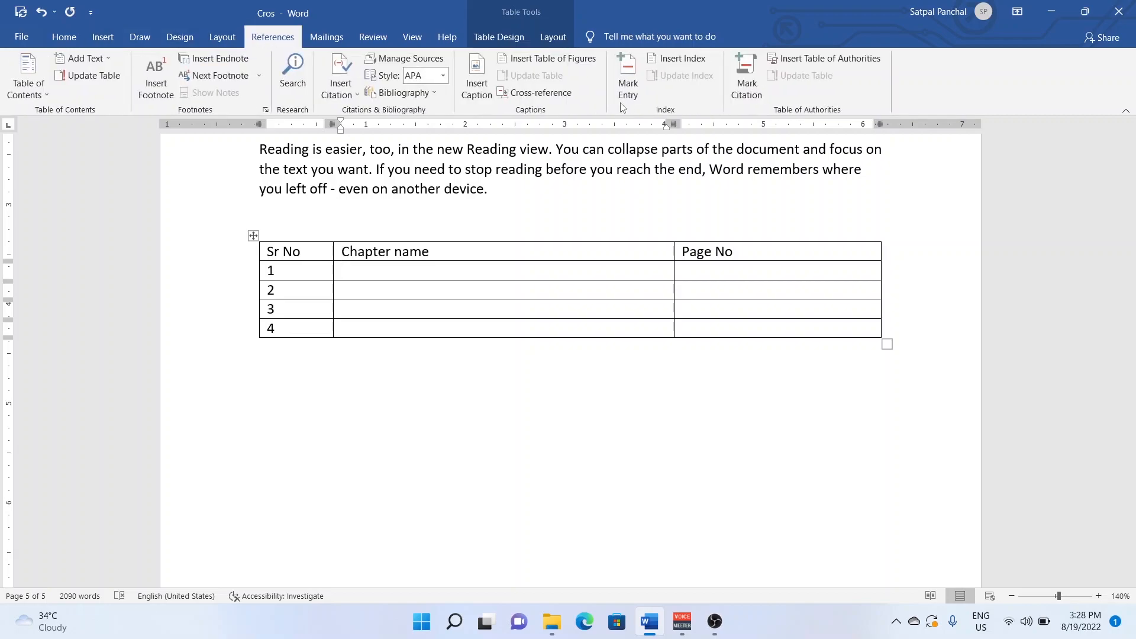
pyautogui.click(535, 93)
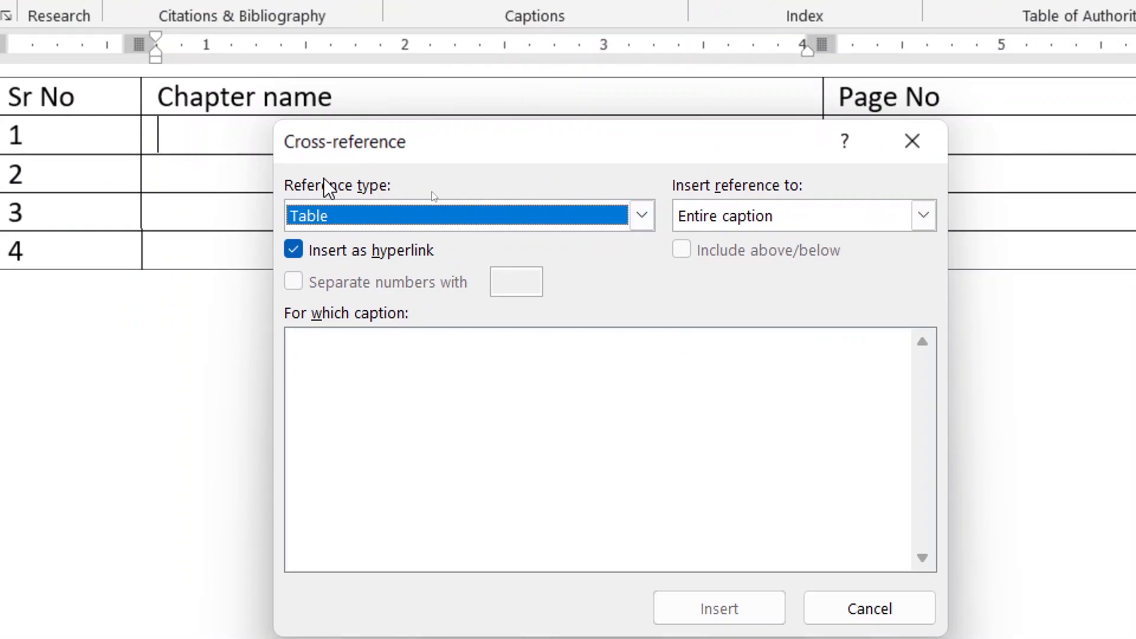
pyautogui.click(642, 216)
pyautogui.scroll(1, 334, 282)
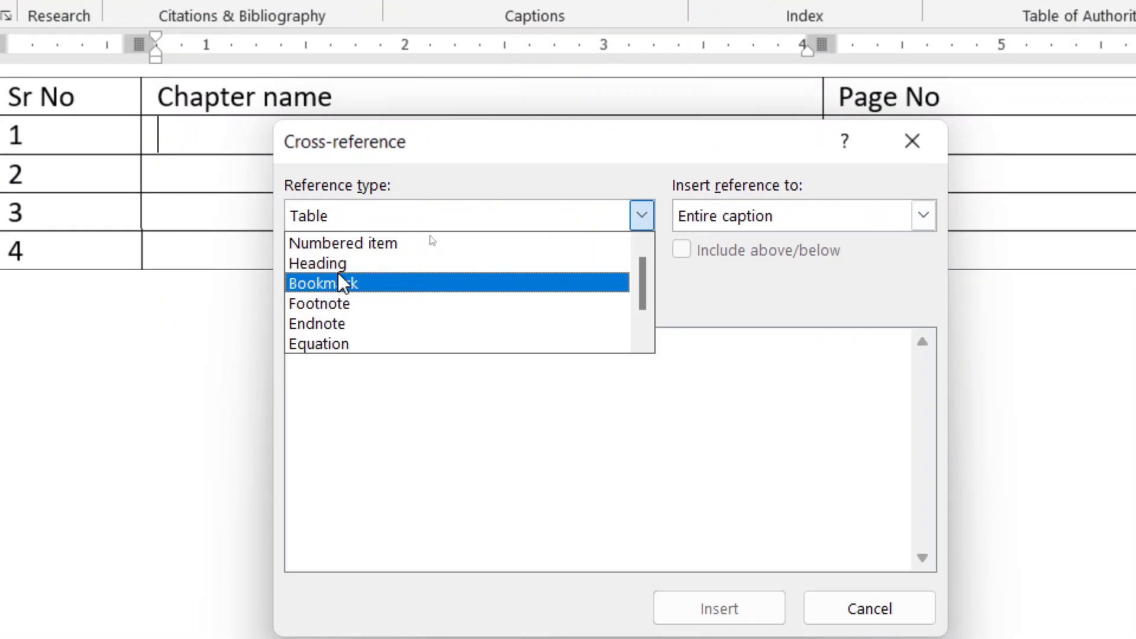
pyautogui.click(319, 263)
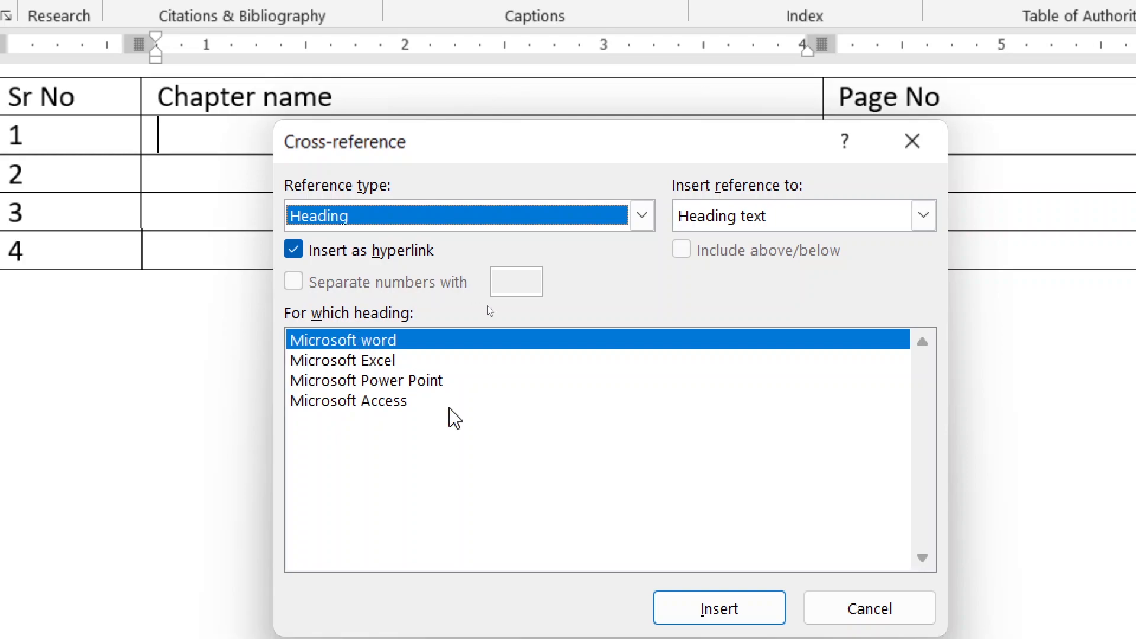
pyautogui.click(372, 344)
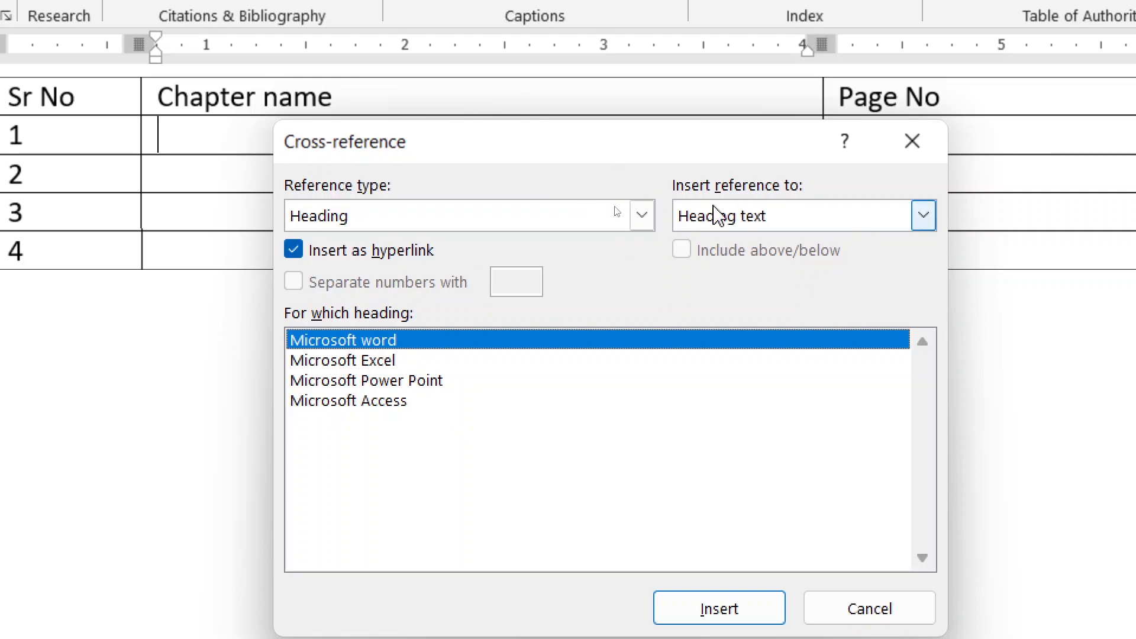
pyautogui.click(925, 215)
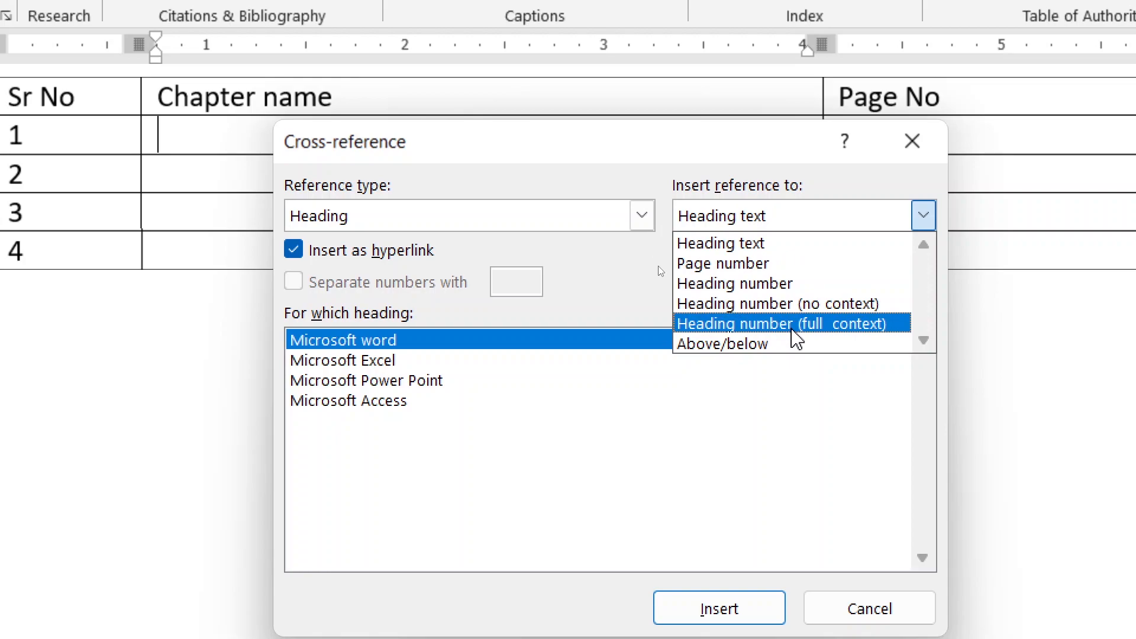
pyautogui.click(709, 247)
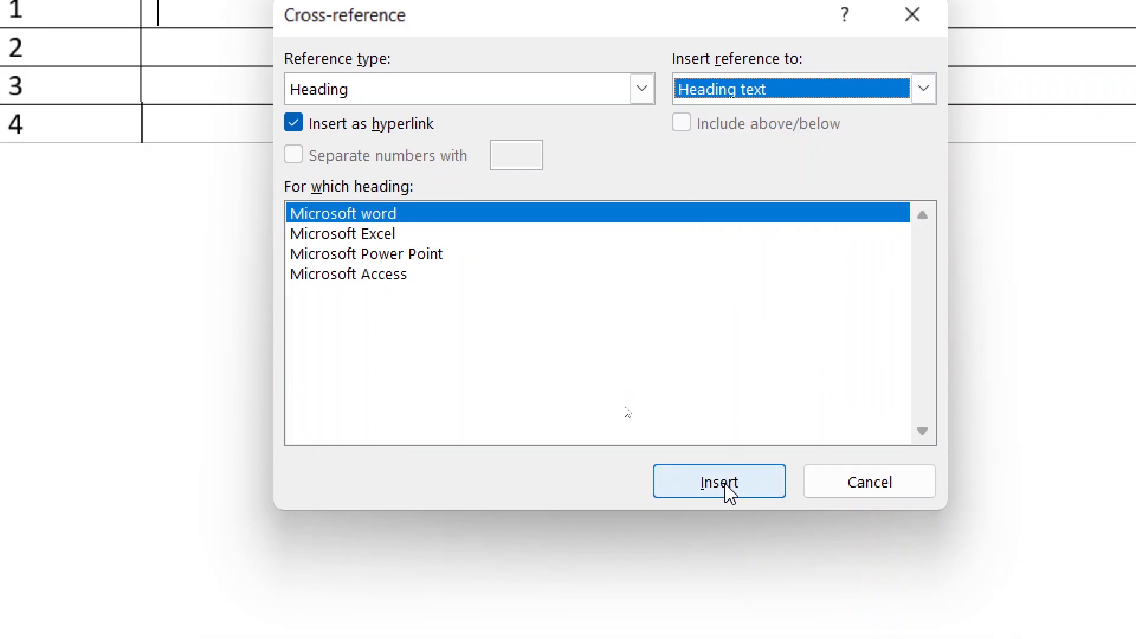
pyautogui.click(725, 616)
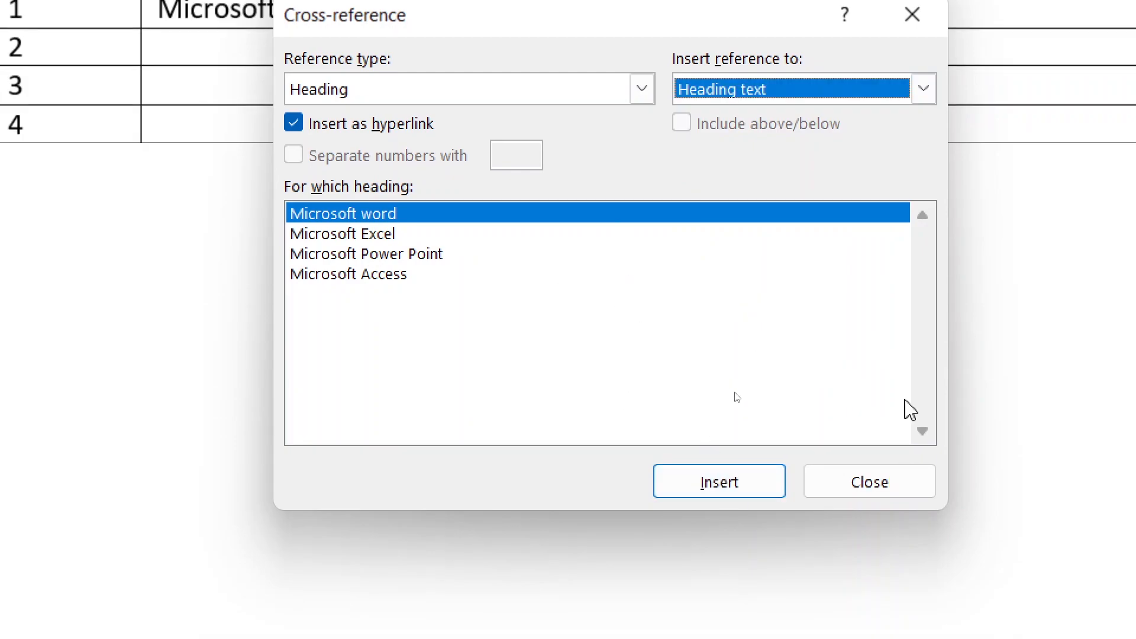
pyautogui.click(937, 482)
pyautogui.scroll(2, 402, 125)
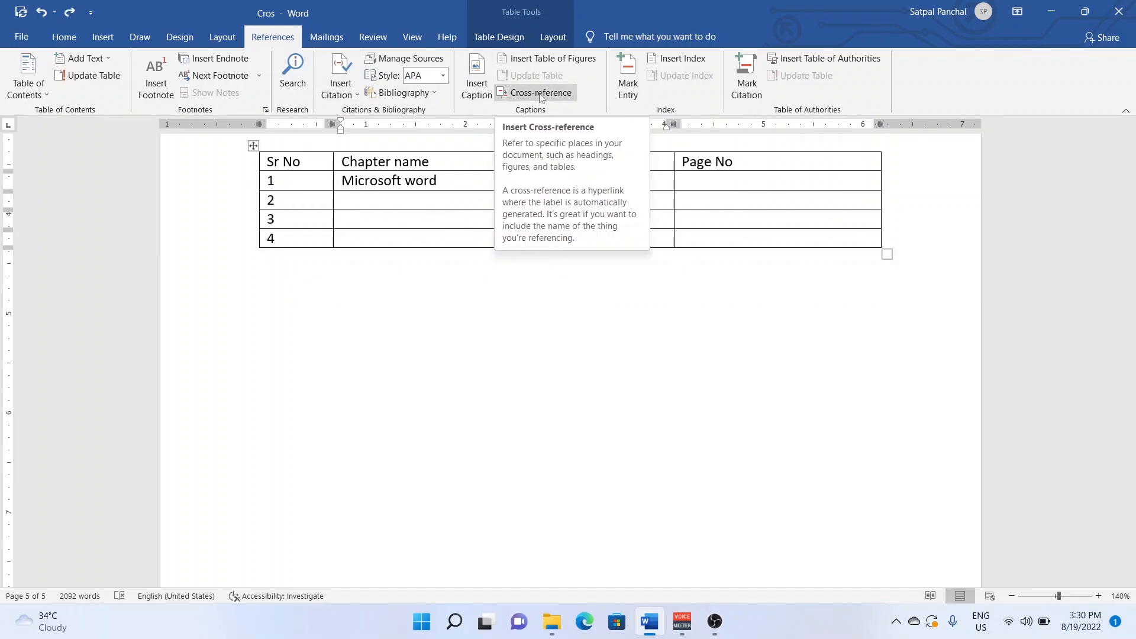
# Step: Insert heading-text cross-references to Microsoft Excel, Microsoft Power Point and Microsoft Access in rows 2 to 4 of the Chapter name column
pyautogui.click(540, 94)
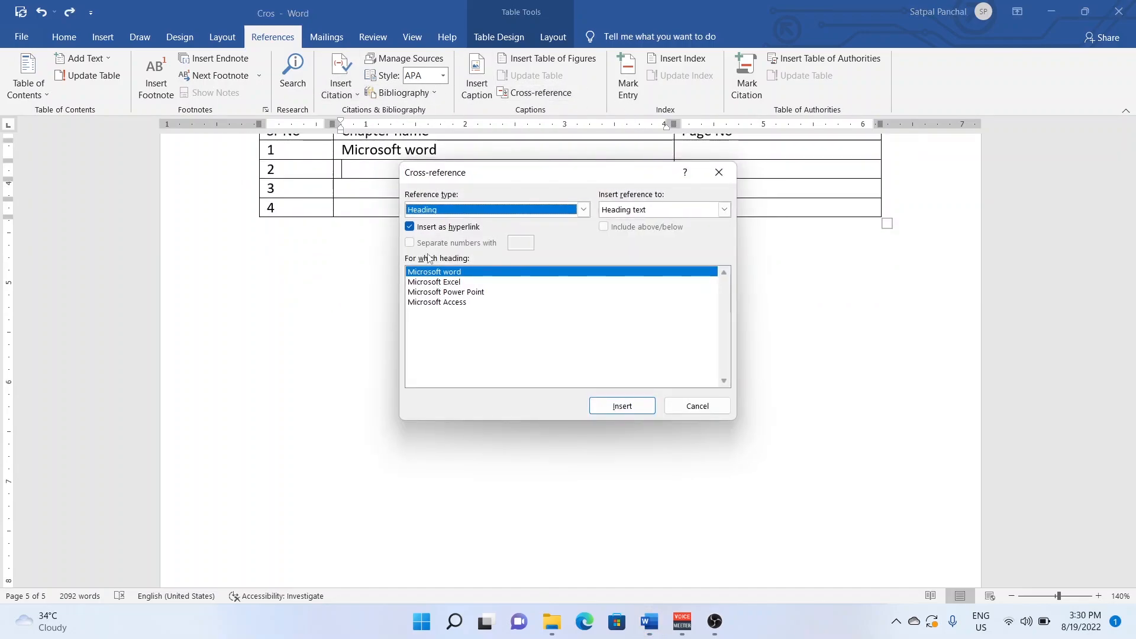
pyautogui.click(437, 282)
pyautogui.click(622, 406)
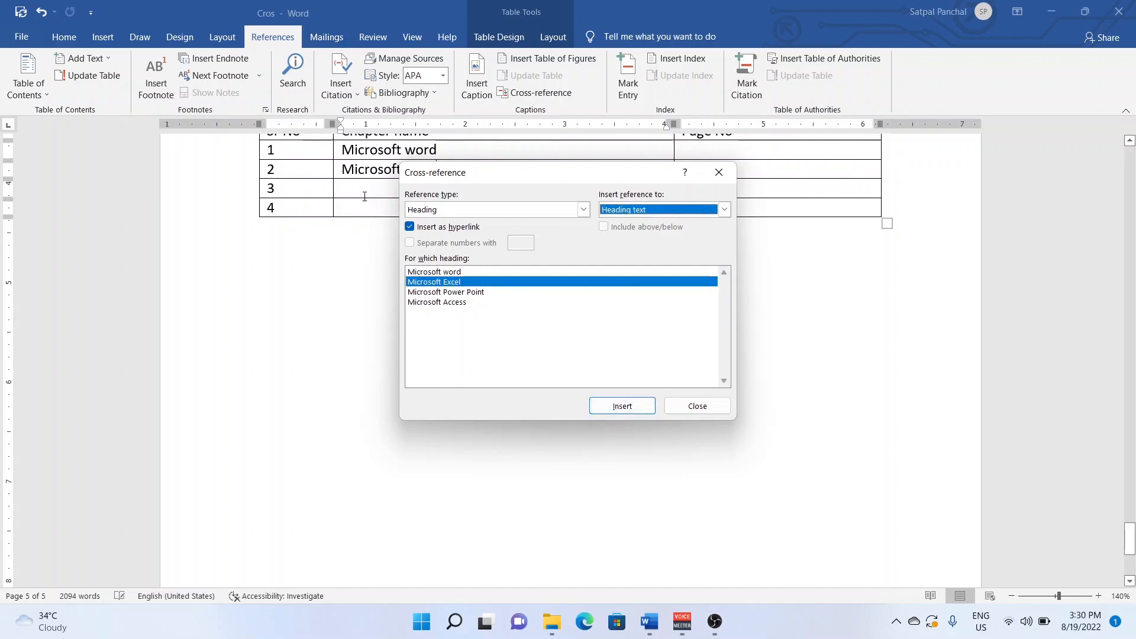
pyautogui.click(365, 196)
pyautogui.click(445, 292)
pyautogui.click(623, 406)
pyautogui.click(373, 187)
pyautogui.click(437, 302)
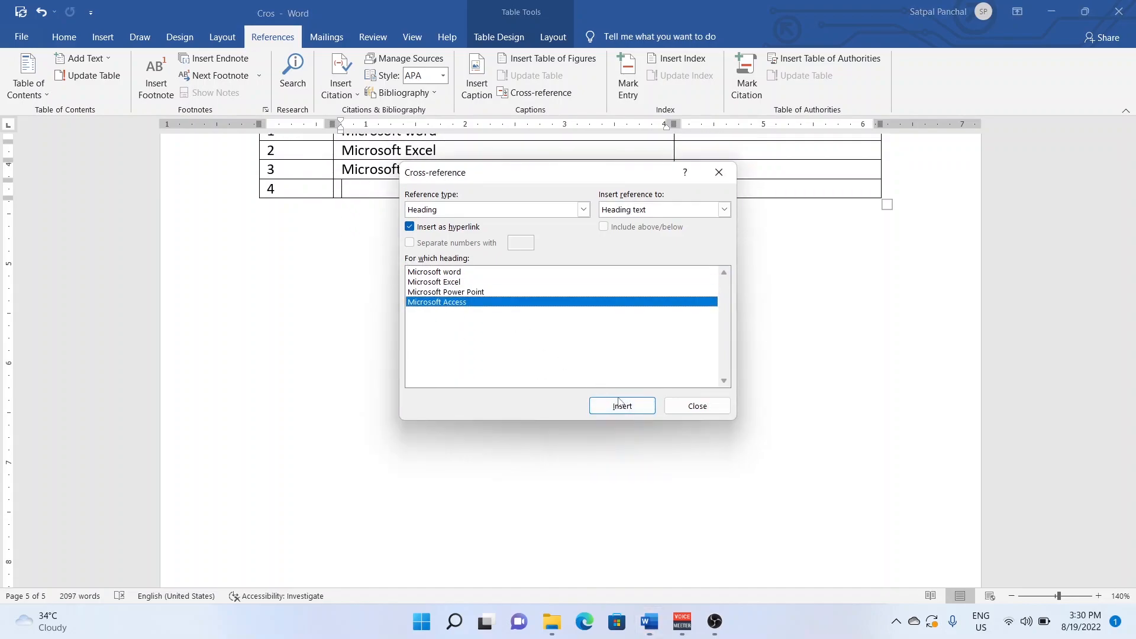
pyautogui.click(622, 406)
pyautogui.click(698, 406)
# Step: Test the hyperlinks in the Chapter name column, starting with Microsoft word, and return to the index table
pyautogui.scroll(5, 698, 343)
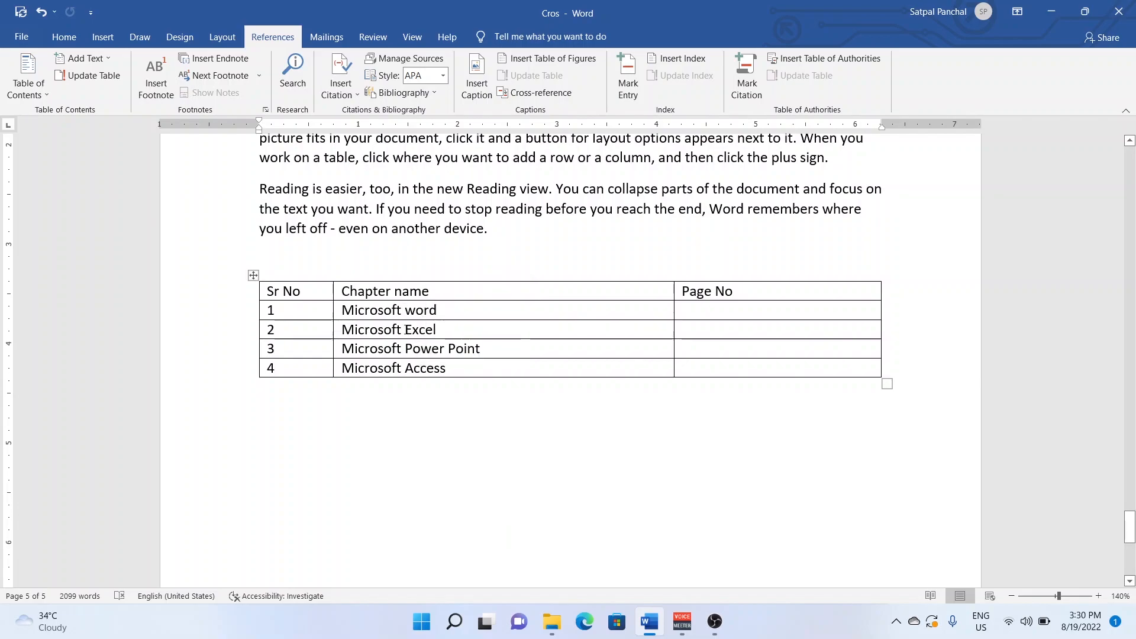
pyautogui.keyDown('ctrl'); pyautogui.click(406, 311); pyautogui.keyUp('ctrl')
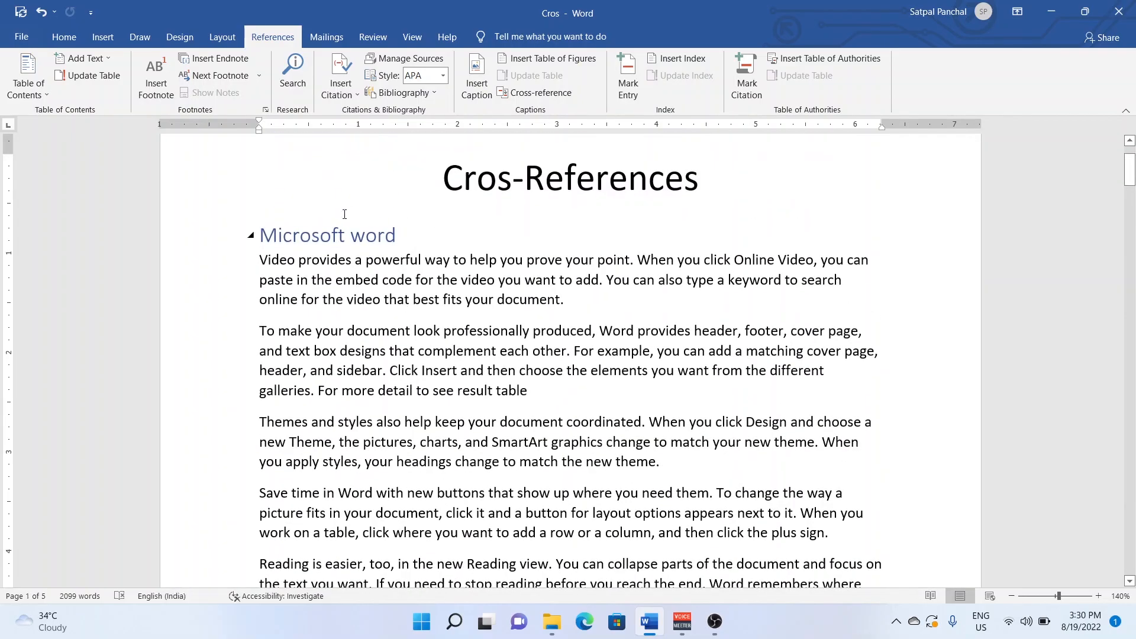
pyautogui.scroll(-10, 361, 256)
pyautogui.moveTo(1130, 217); pyautogui.dragTo(1131, 519)
pyautogui.keyDown('ctrl'); pyautogui.click(382, 457); pyautogui.keyUp('ctrl')
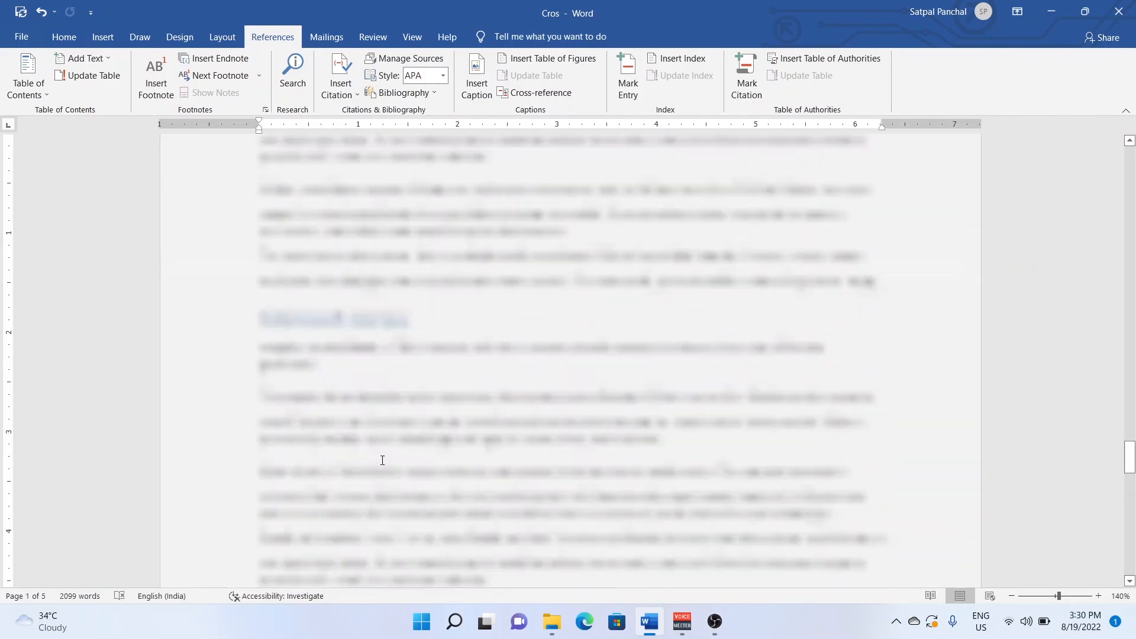
pyautogui.scroll(-14, 533, 323)
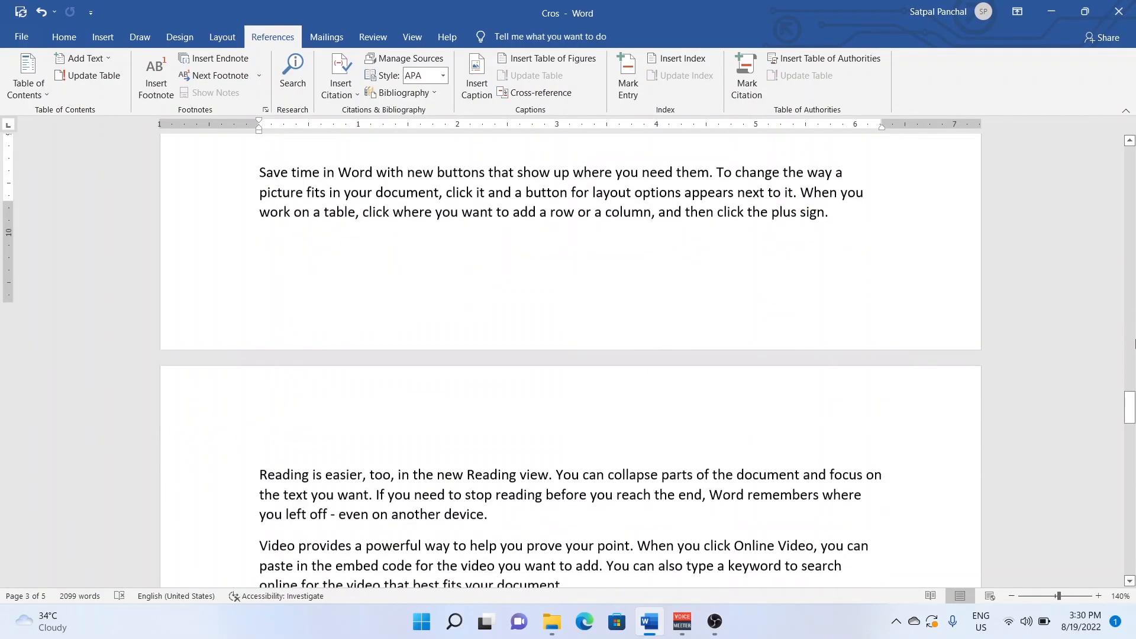
pyautogui.moveTo(1130, 412); pyautogui.dragTo(1132, 535)
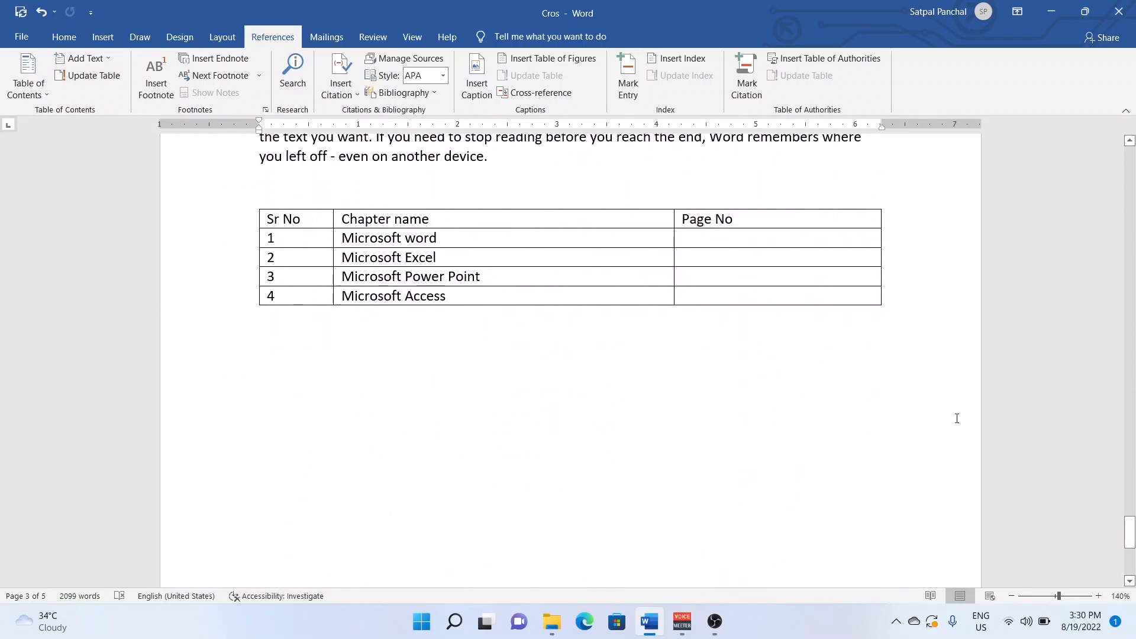
# Step: Insert a page number cross-reference to the Microsoft word heading in row 1 of the Page No column
pyautogui.click(754, 240)
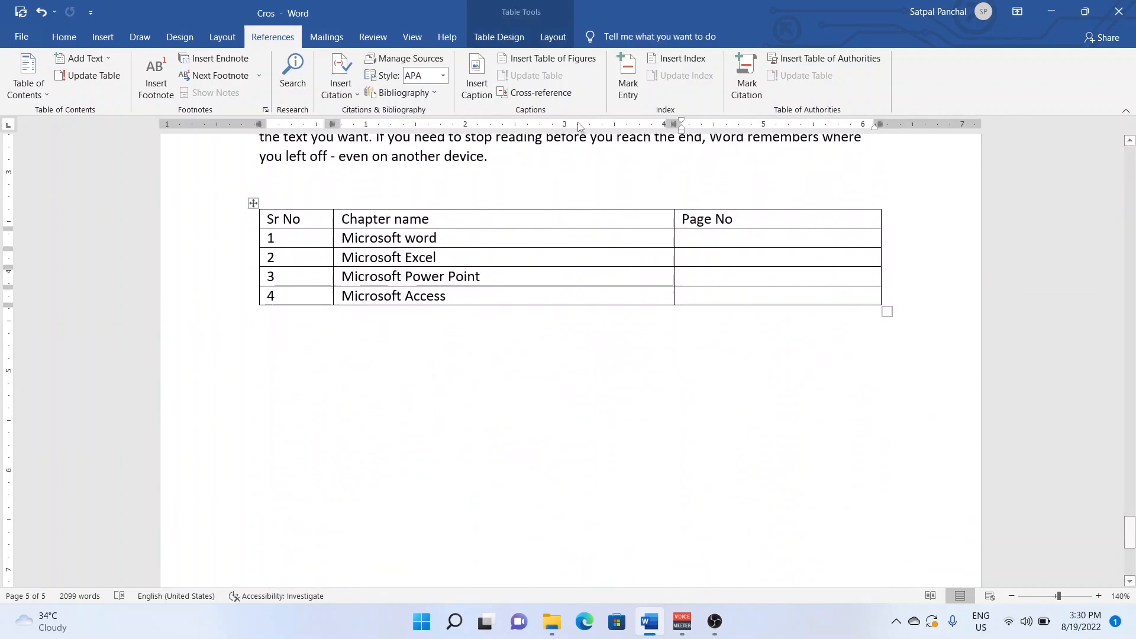
pyautogui.click(541, 93)
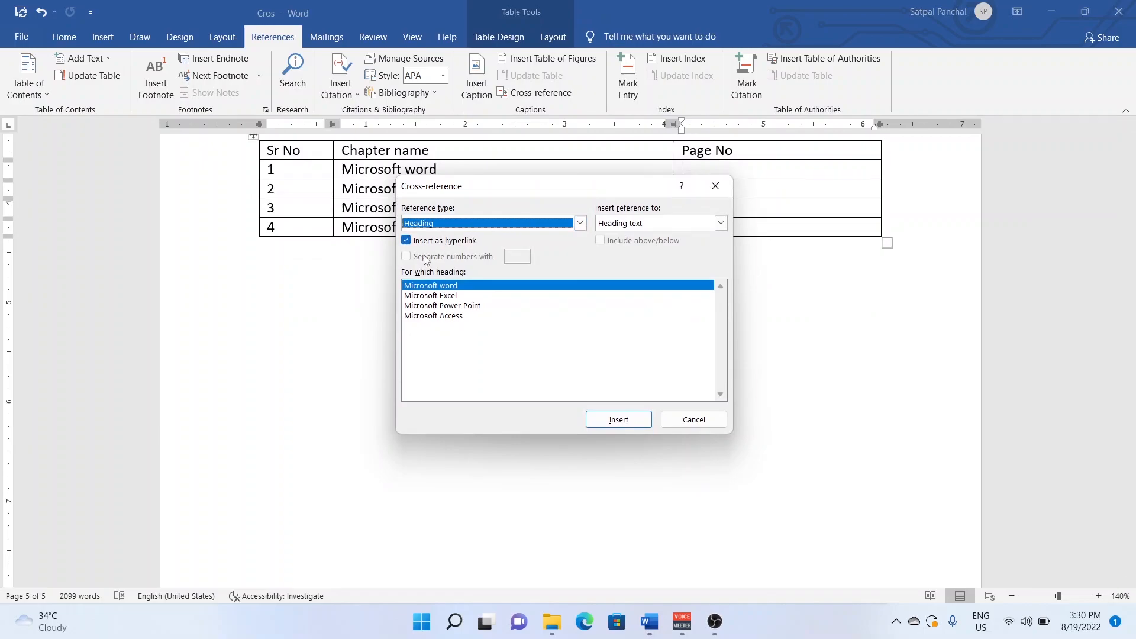
pyautogui.click(720, 223)
pyautogui.click(624, 251)
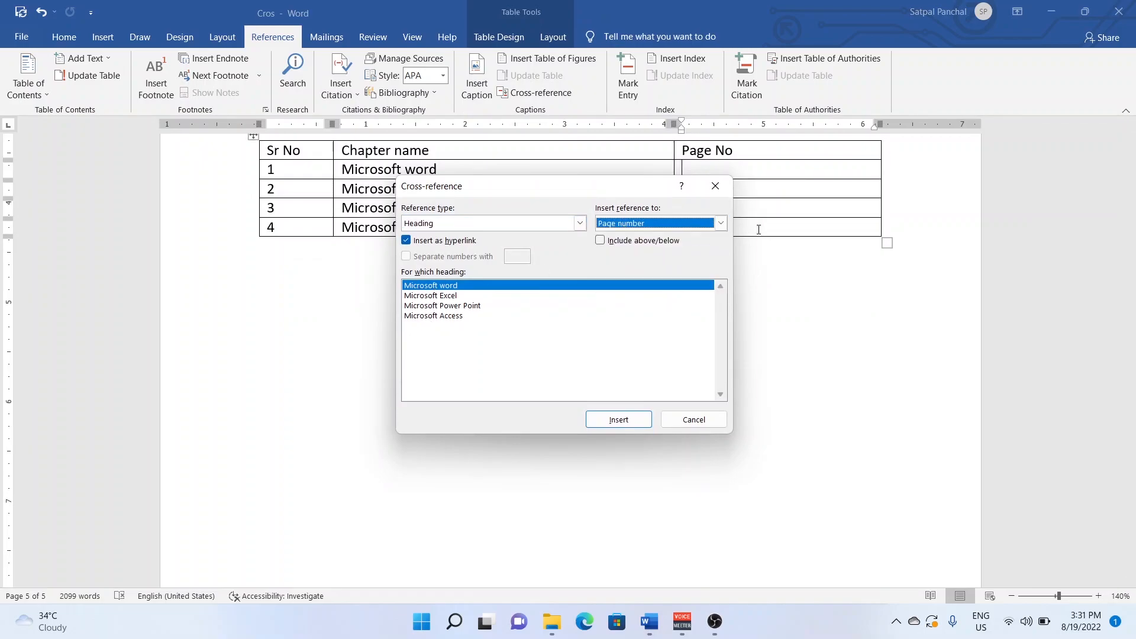
pyautogui.click(618, 419)
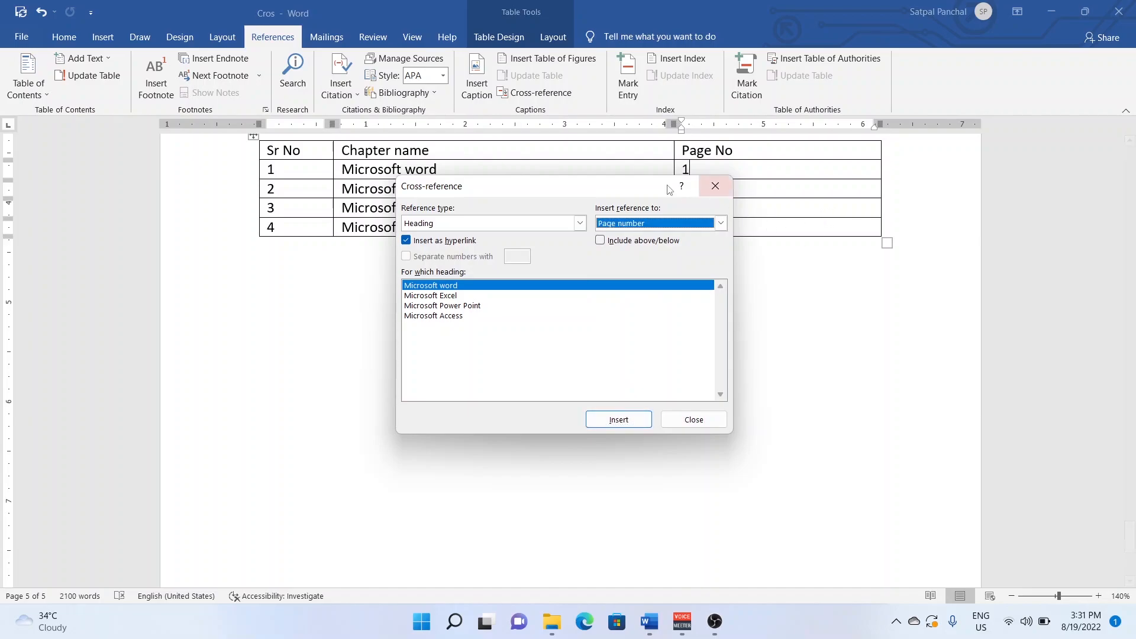
# Step: Insert page number cross-references to Microsoft Excel, Microsoft Power Point and Microsoft Access in rows 2 to 4 of the Page No column
pyautogui.moveTo(618, 187); pyautogui.dragTo(737, 272)
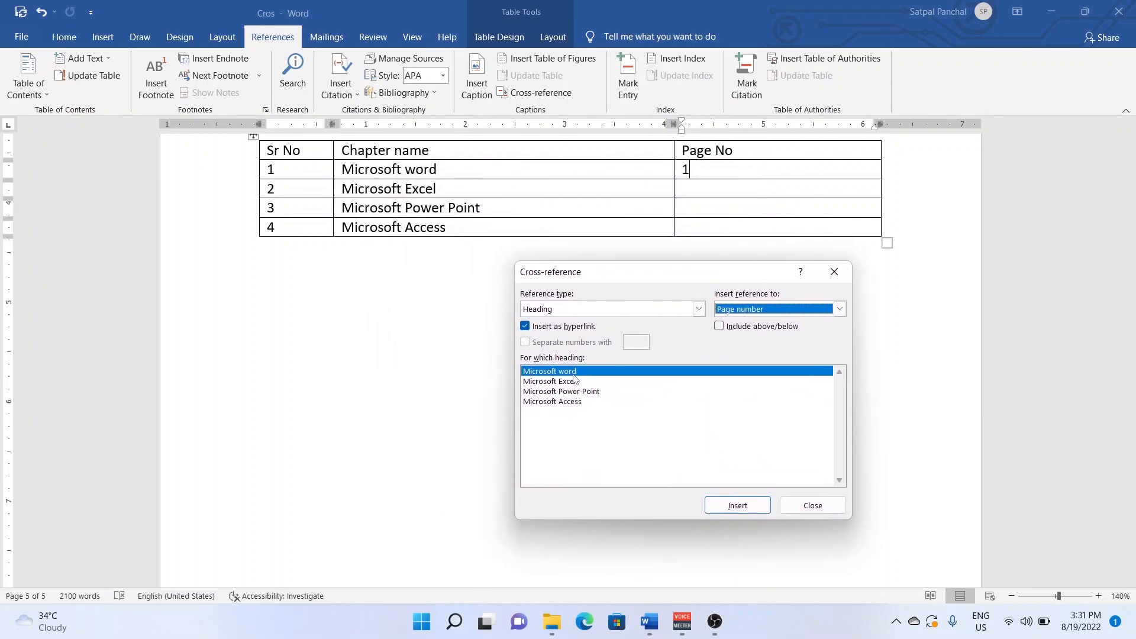
pyautogui.click(702, 190)
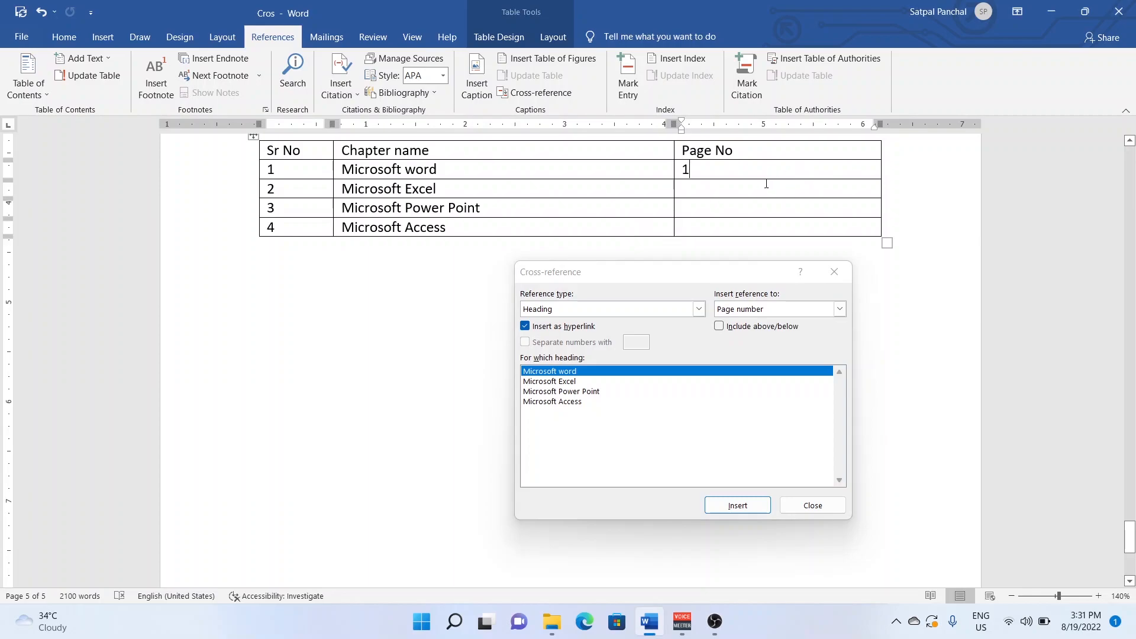
pyautogui.click(556, 382)
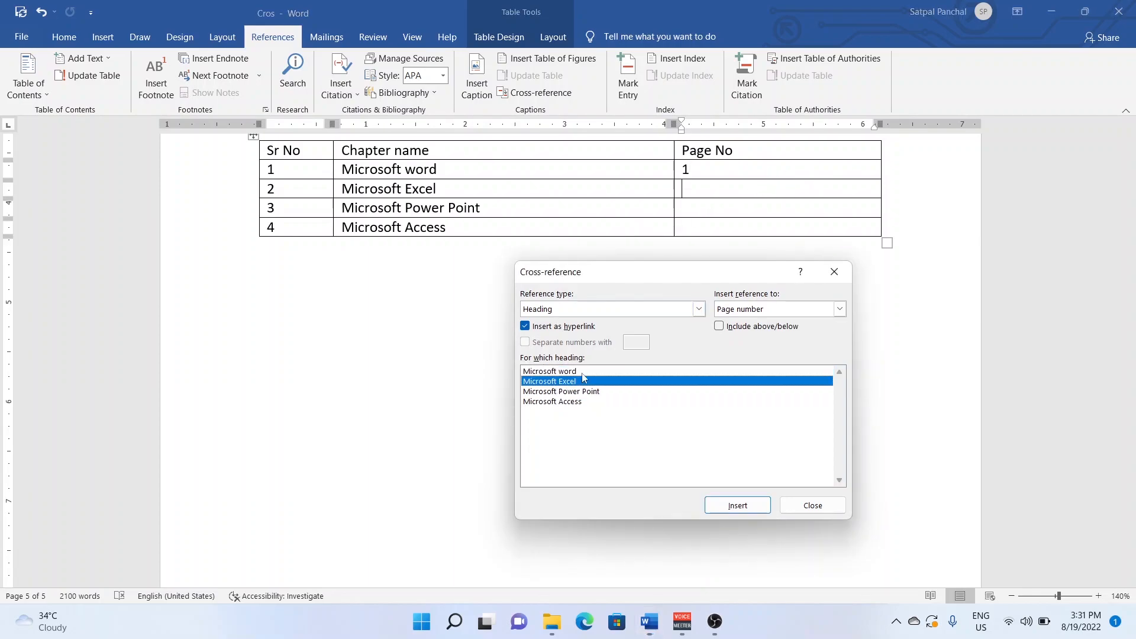
pyautogui.click(713, 504)
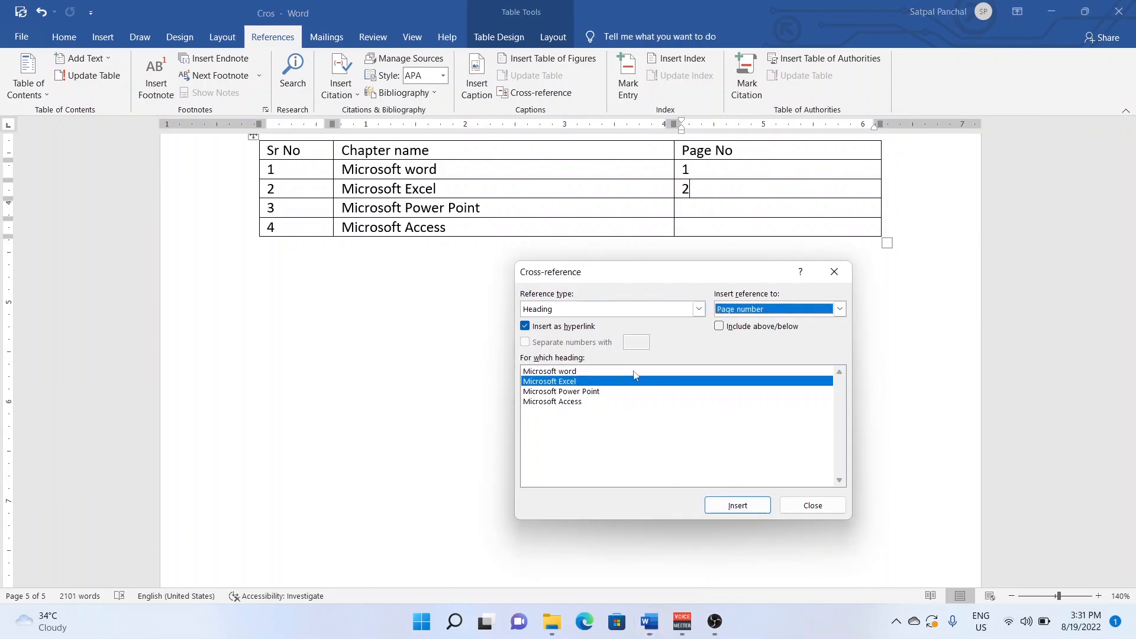
pyautogui.click(559, 391)
pyautogui.click(737, 505)
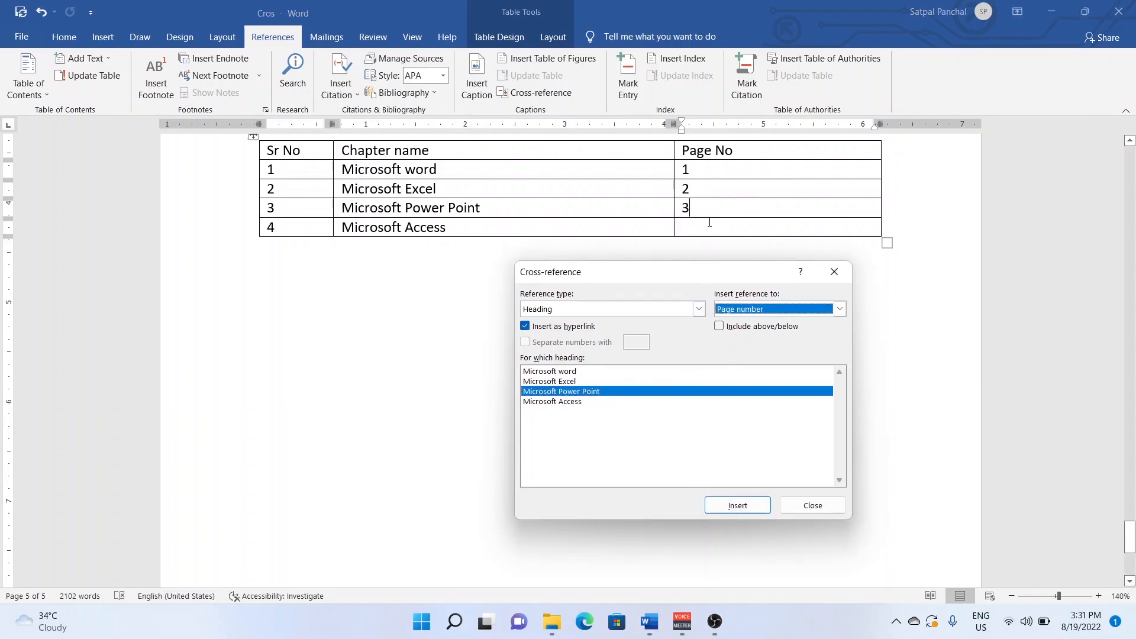
pyautogui.click(569, 402)
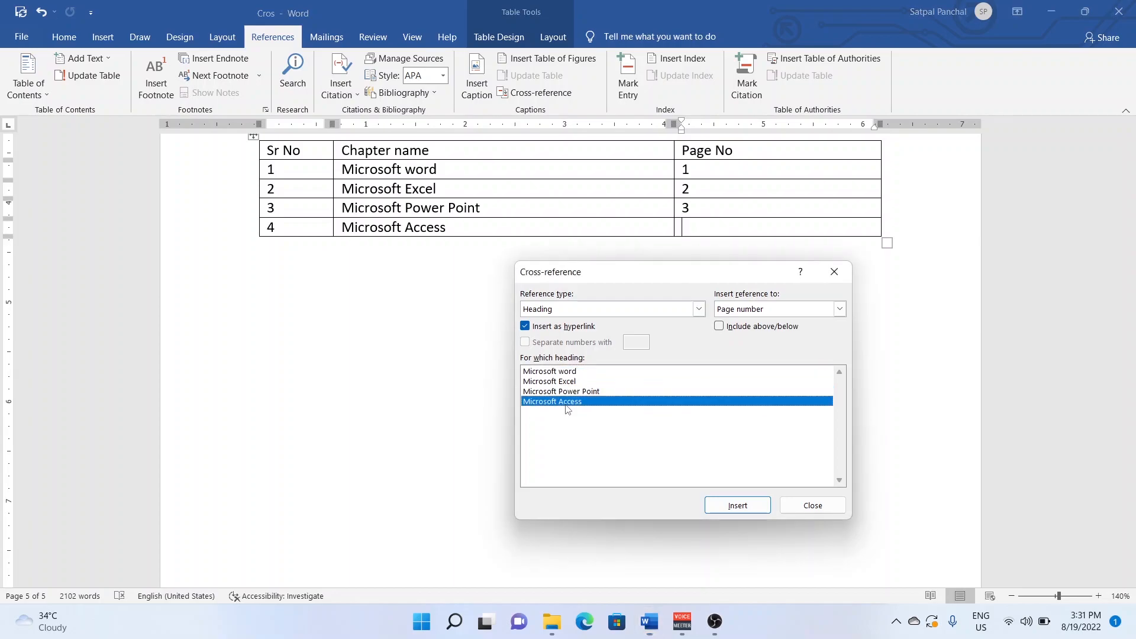
pyautogui.click(747, 505)
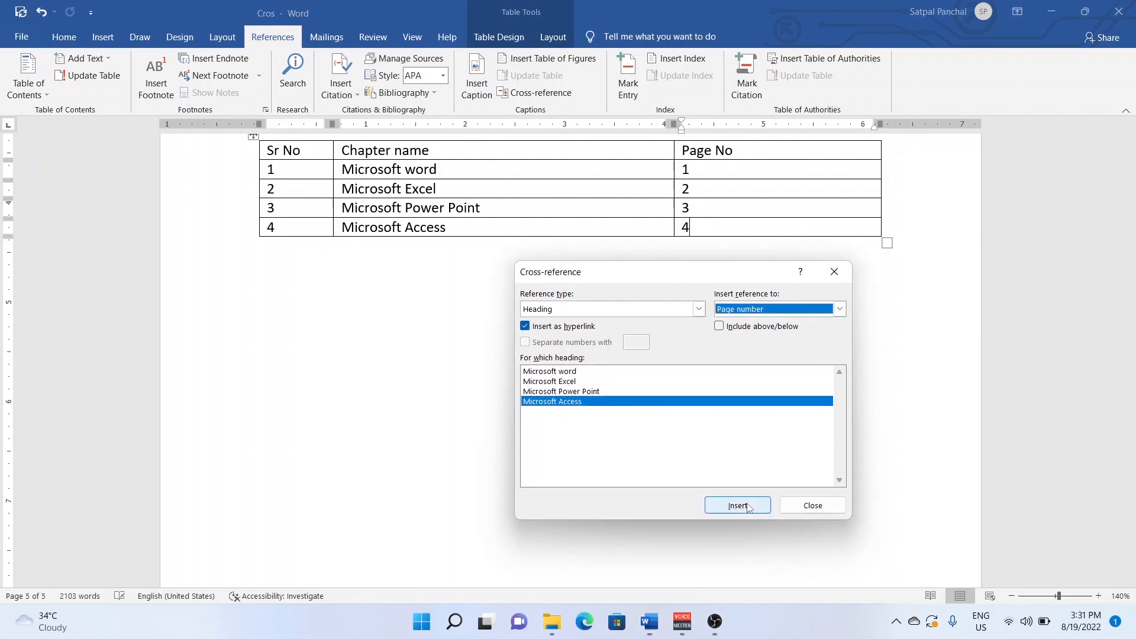
pyautogui.click(830, 506)
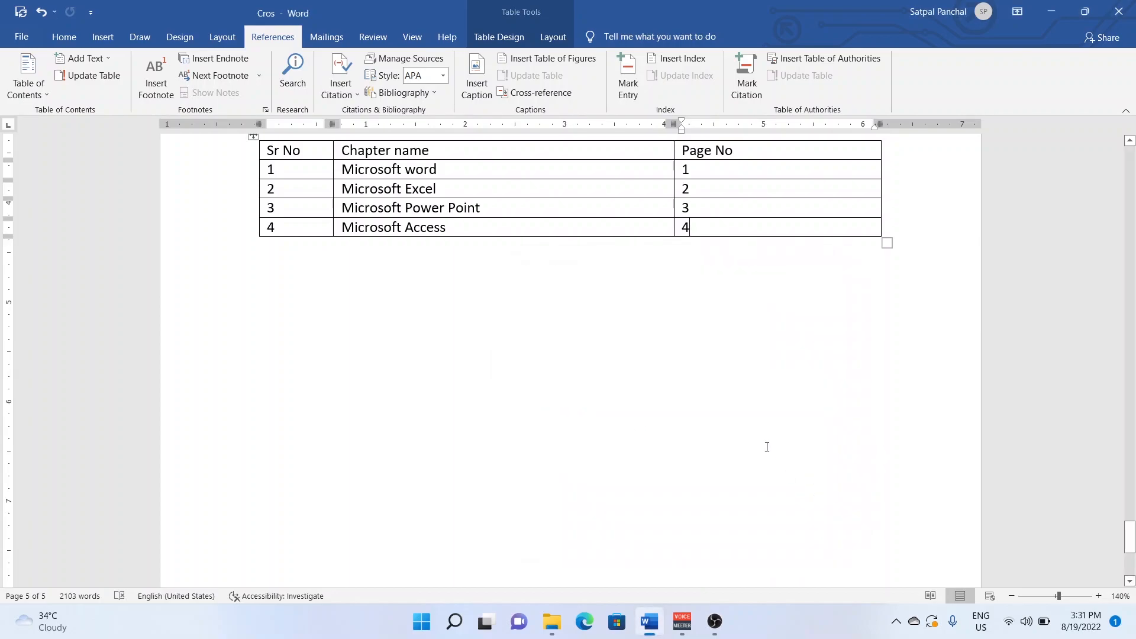
# Step: Follow the page number cross-reference for Microsoft Excel and examine that section and its marks table
pyautogui.keyDown('ctrl'); pyautogui.click(686, 190); pyautogui.keyUp('ctrl')
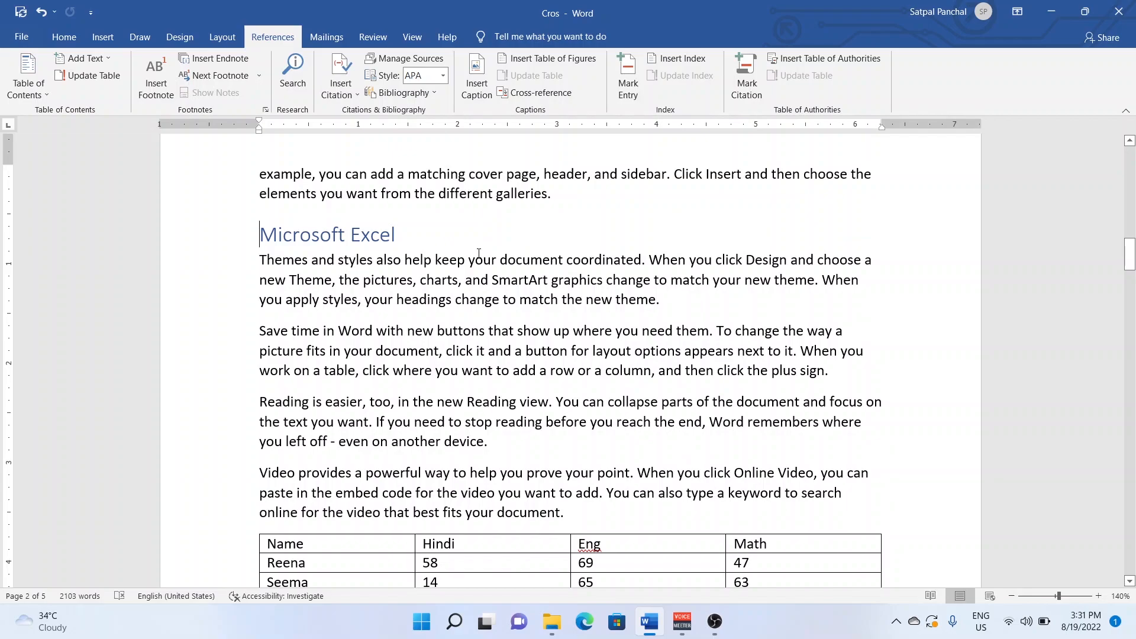
pyautogui.scroll(-1, 479, 253)
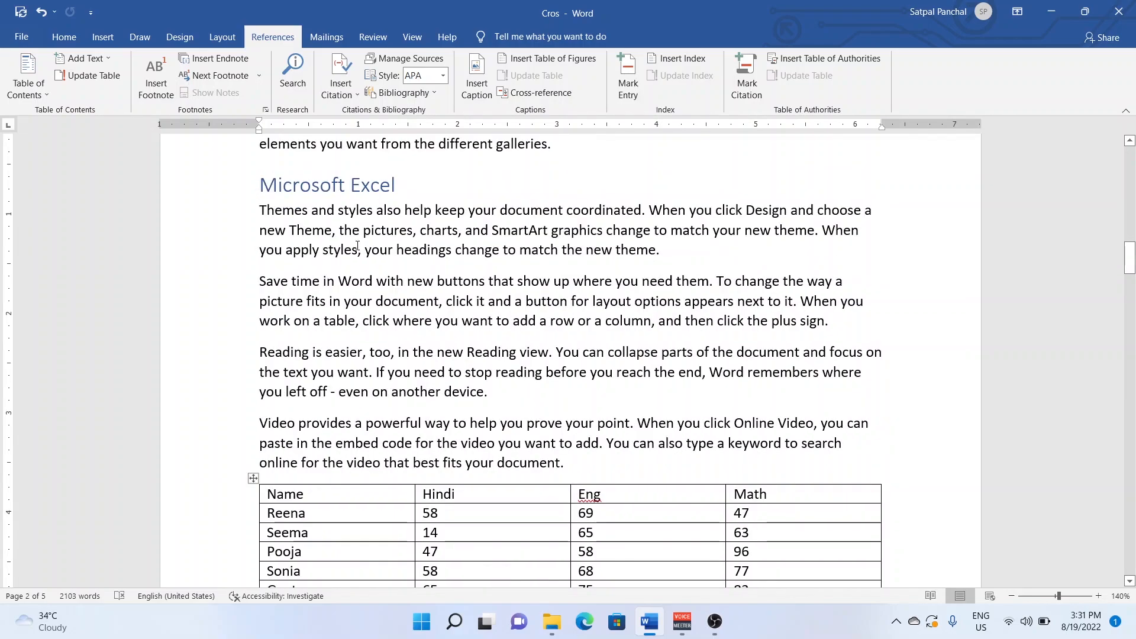
pyautogui.scroll(-15, 352, 212)
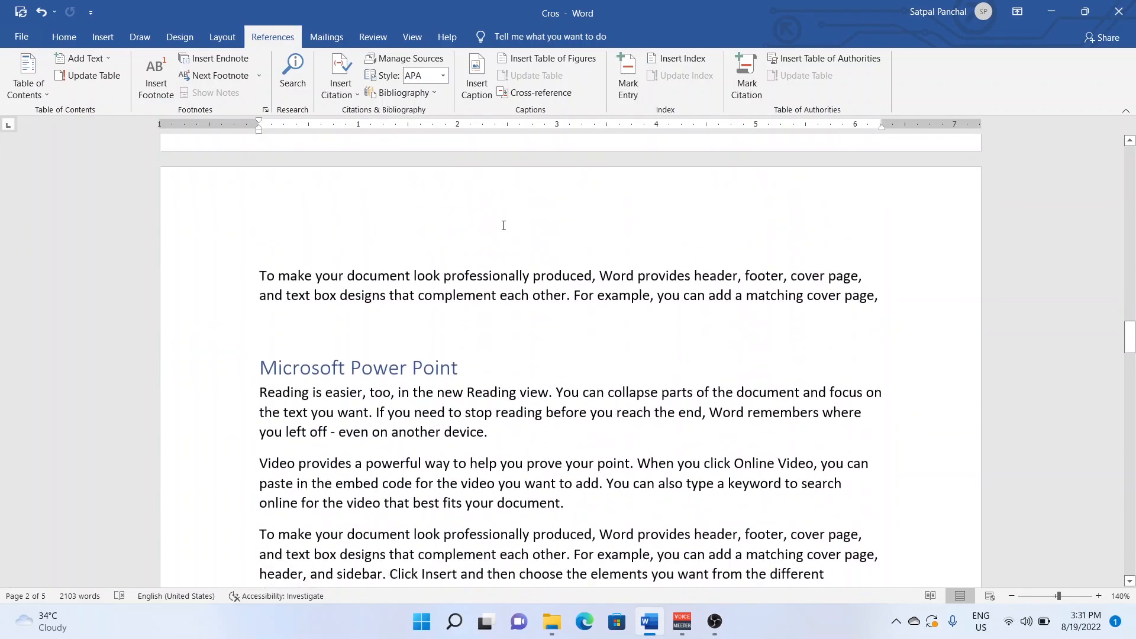
pyautogui.scroll(15, 507, 228)
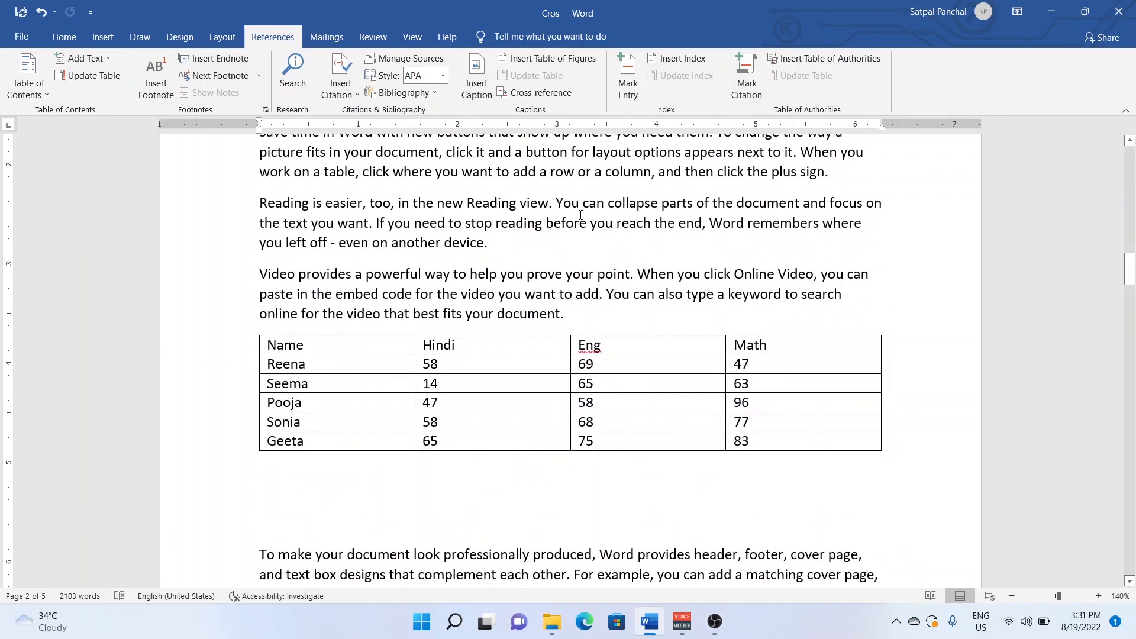
pyautogui.scroll(2, 485, 322)
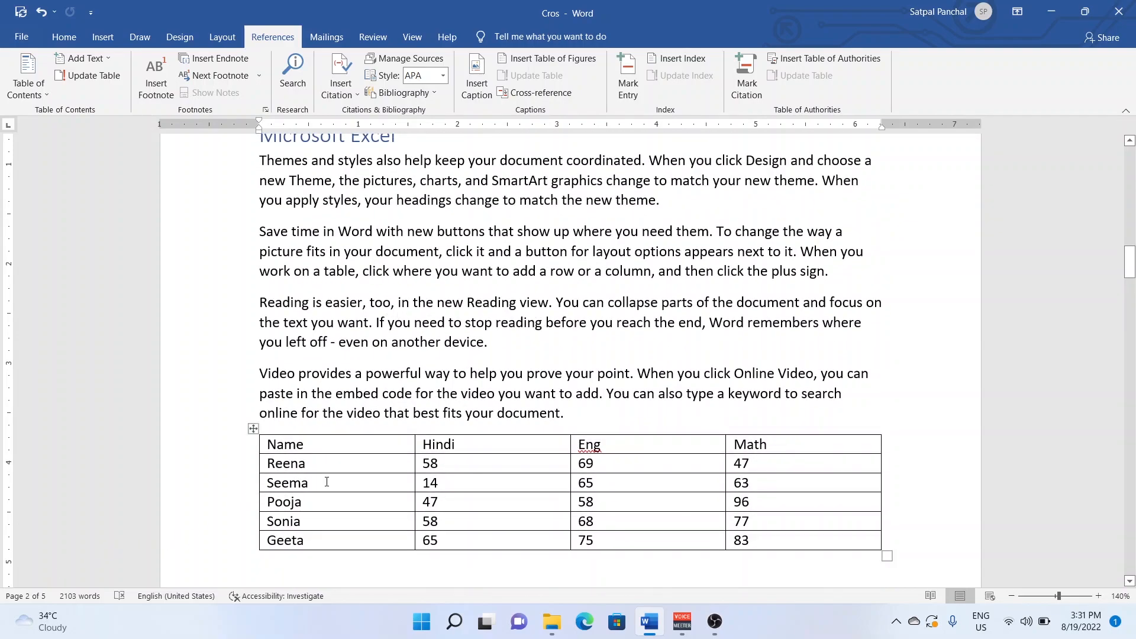
# Step: Return to the Microsoft word section and examine the sentence that refers readers to the result table
pyautogui.scroll(5, 331, 488)
pyautogui.scroll(15, 365, 495)
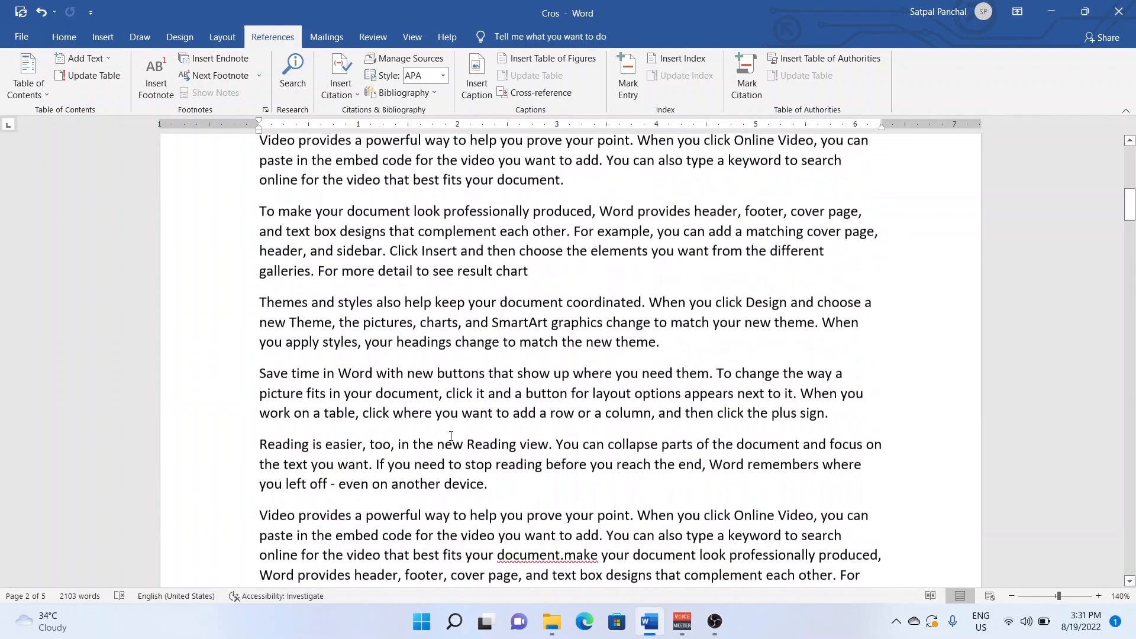
pyautogui.scroll(8, 494, 411)
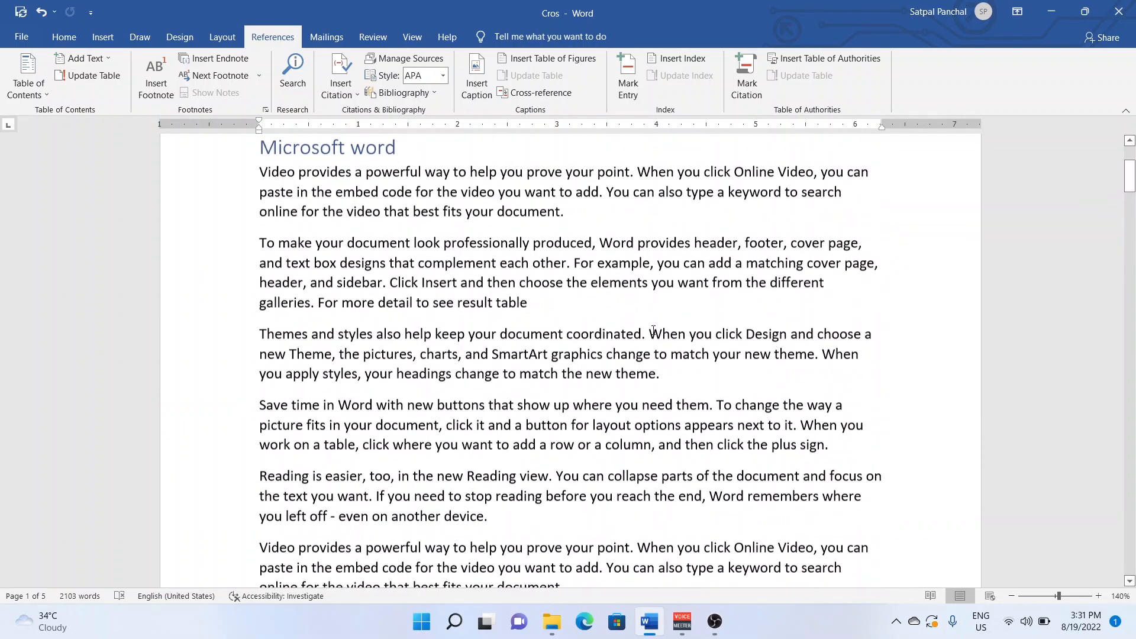
pyautogui.scroll(-4, 654, 329)
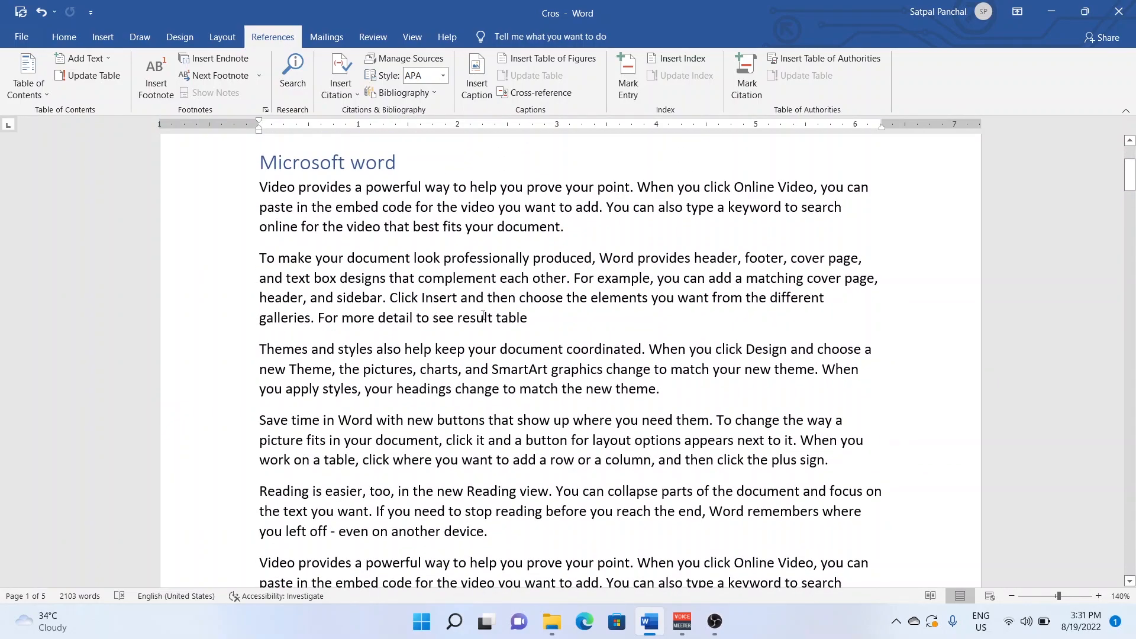
pyautogui.moveTo(548, 320); pyautogui.dragTo(442, 320)
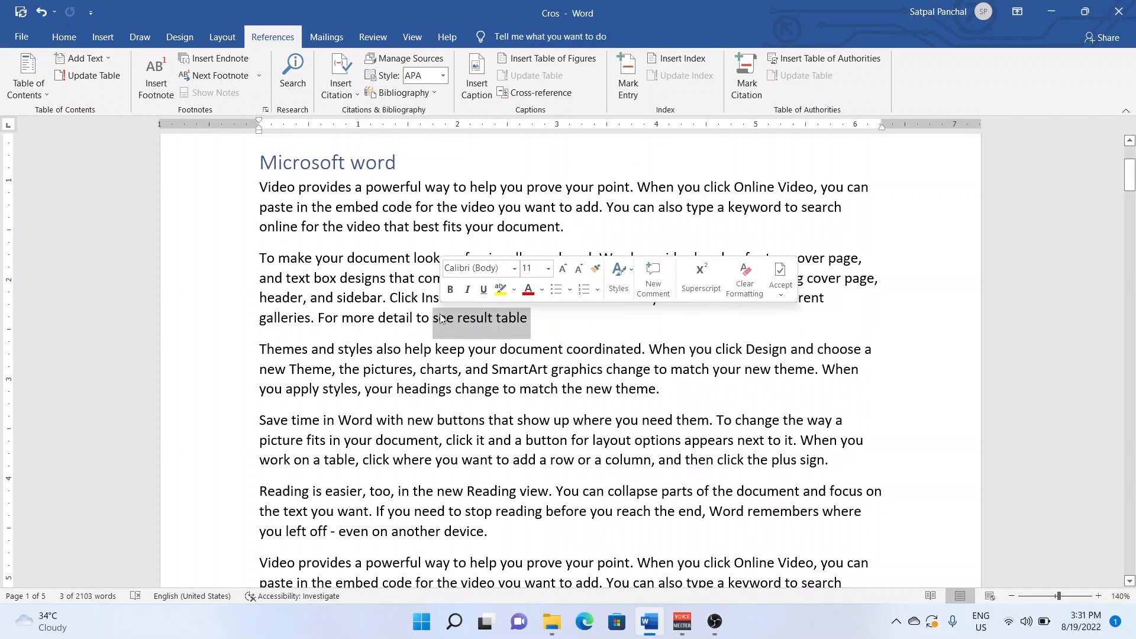
pyautogui.moveTo(528, 320); pyautogui.dragTo(418, 317)
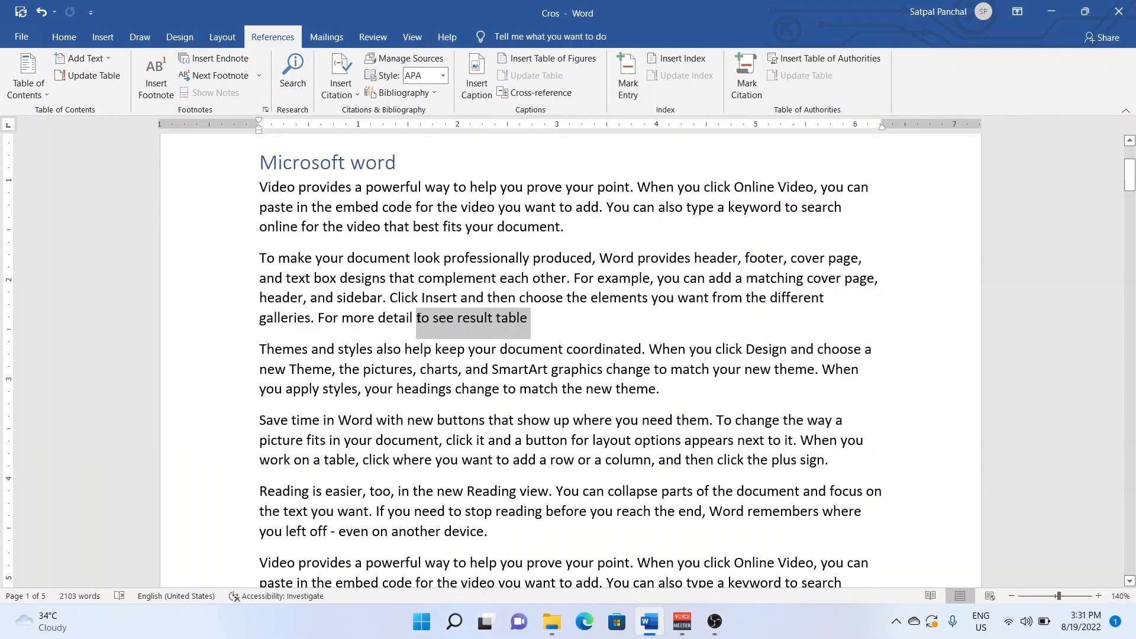
# Step: Insert a caption above the marks table in the Microsoft Excel section, using the Table label and the text "Result Table"
pyautogui.scroll(-12, 460, 425)
pyautogui.scroll(-4, 460, 425)
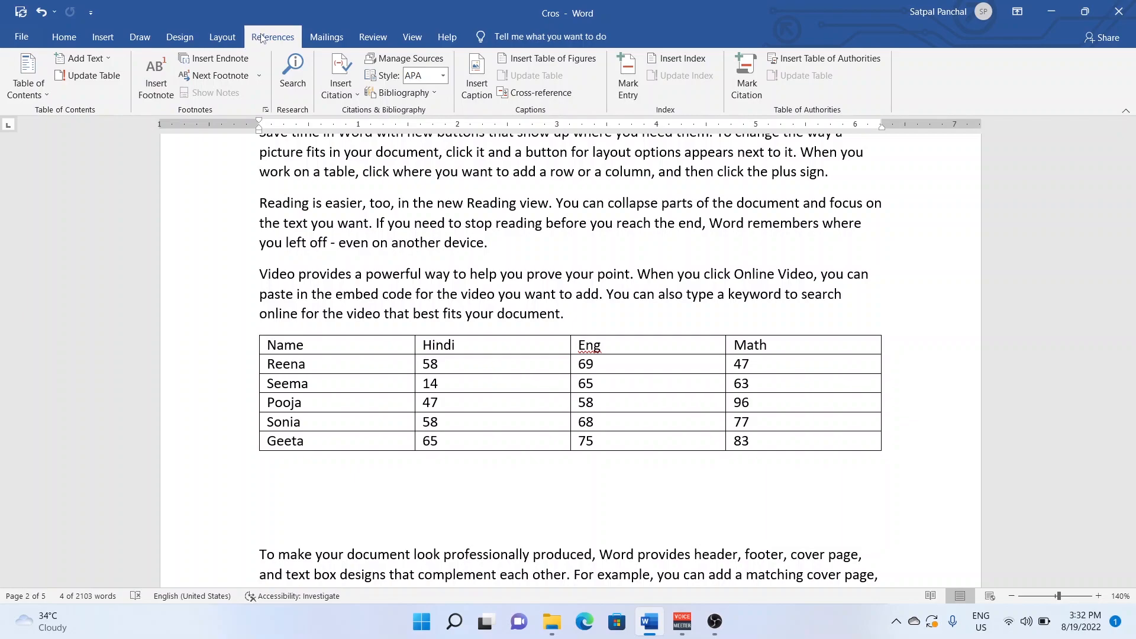
pyautogui.click(253, 329)
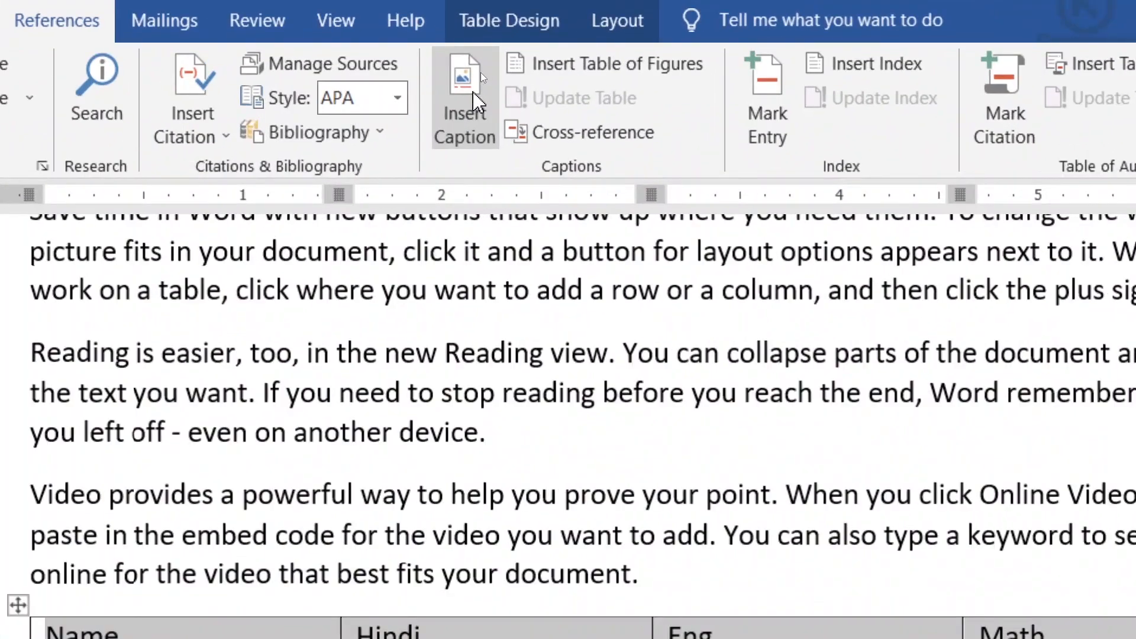
pyautogui.click(473, 89)
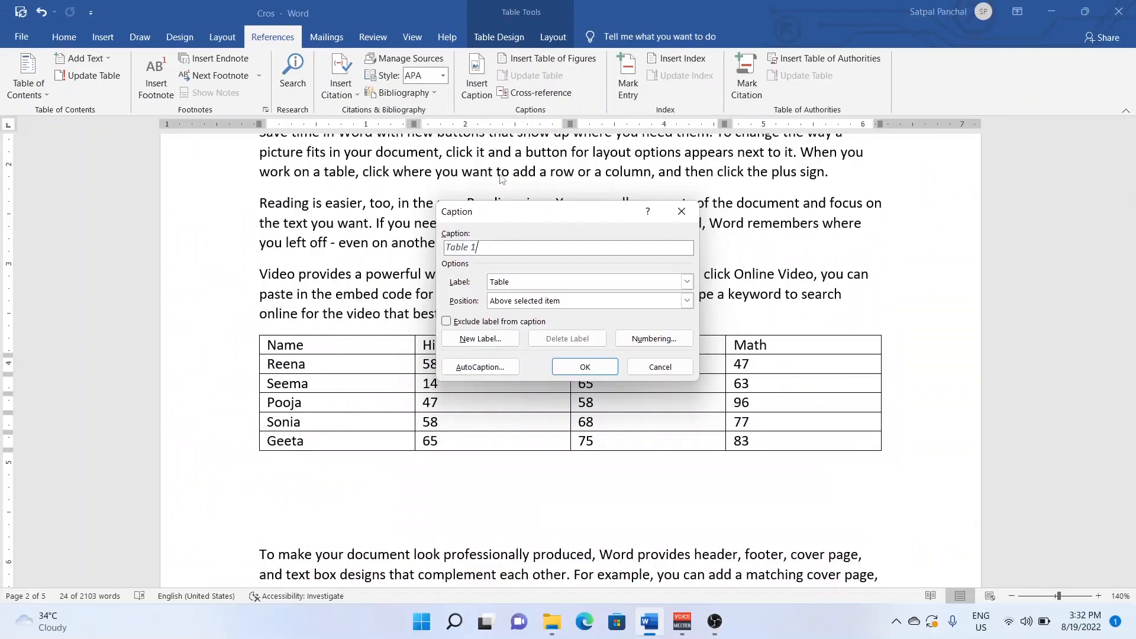
pyautogui.moveTo(538, 209); pyautogui.dragTo(572, 167)
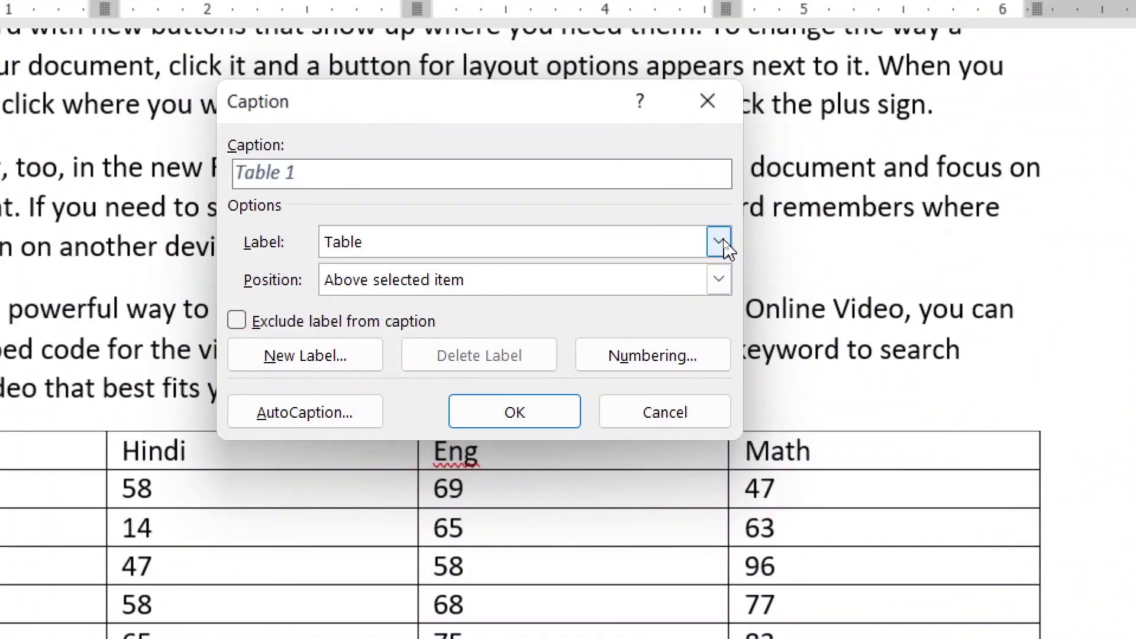
pyautogui.click(721, 241)
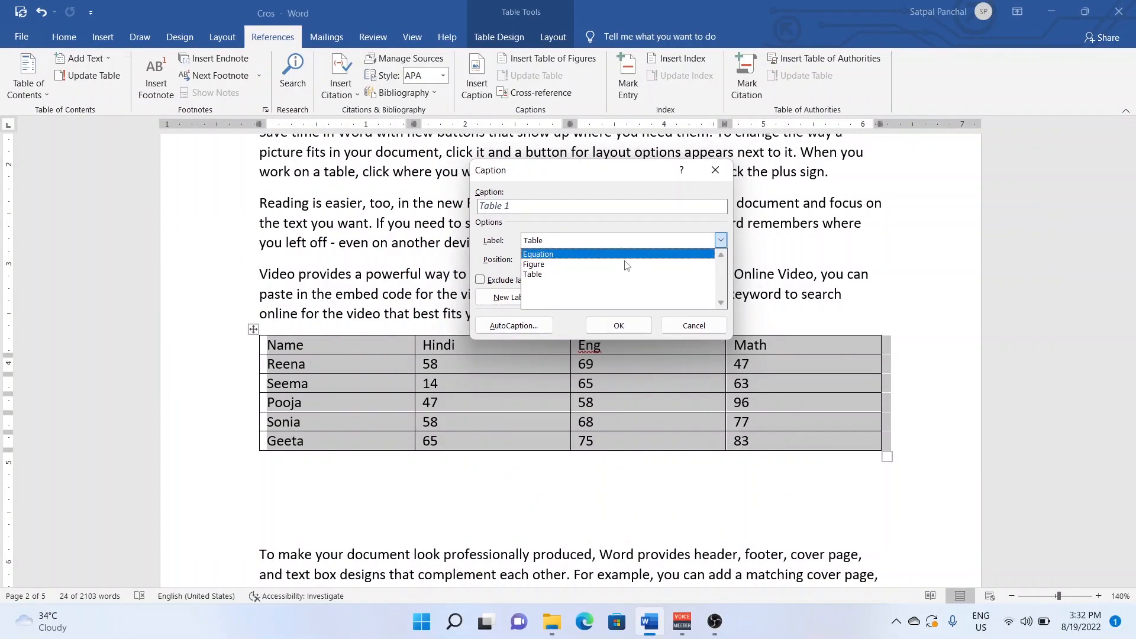
pyautogui.click(572, 280)
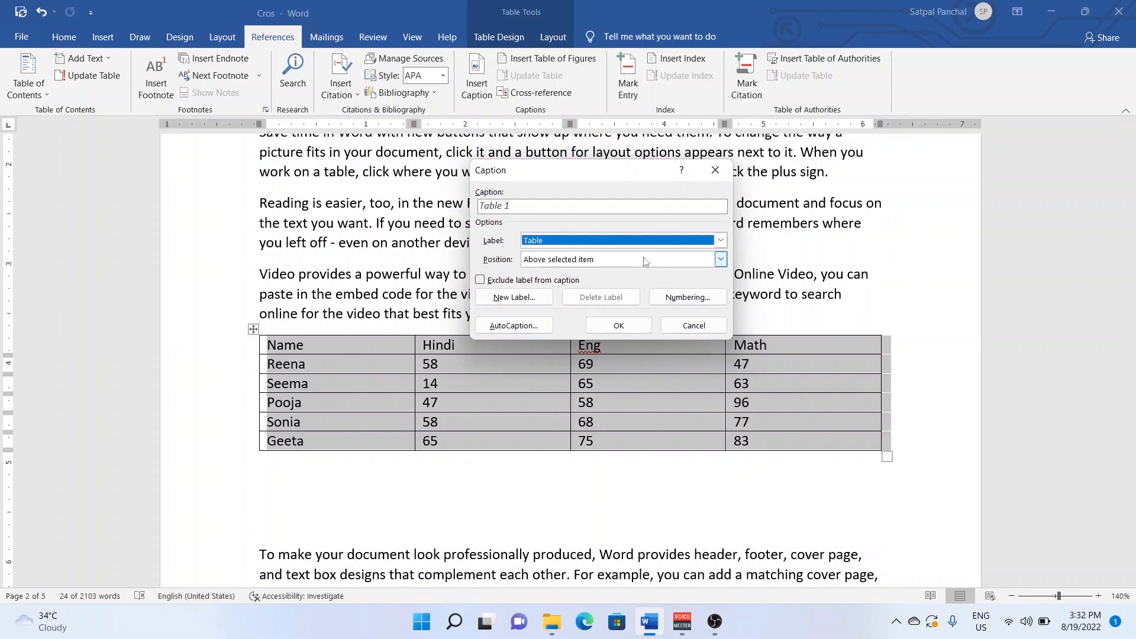
pyautogui.click(572, 206)
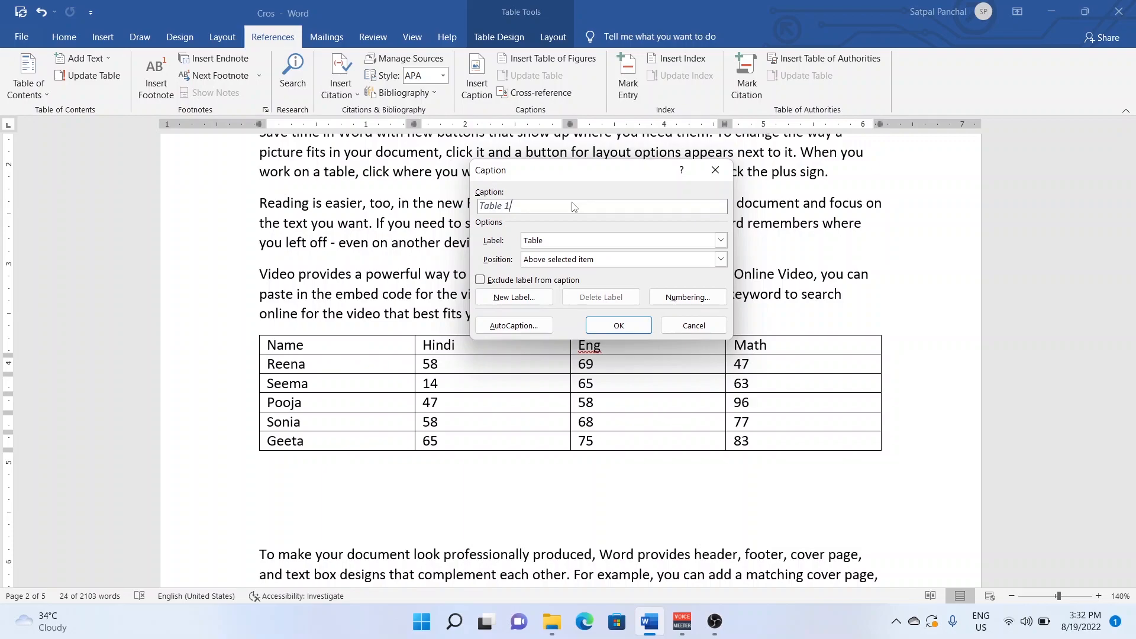
pyautogui.write('Result Table')
pyautogui.click(669, 263)
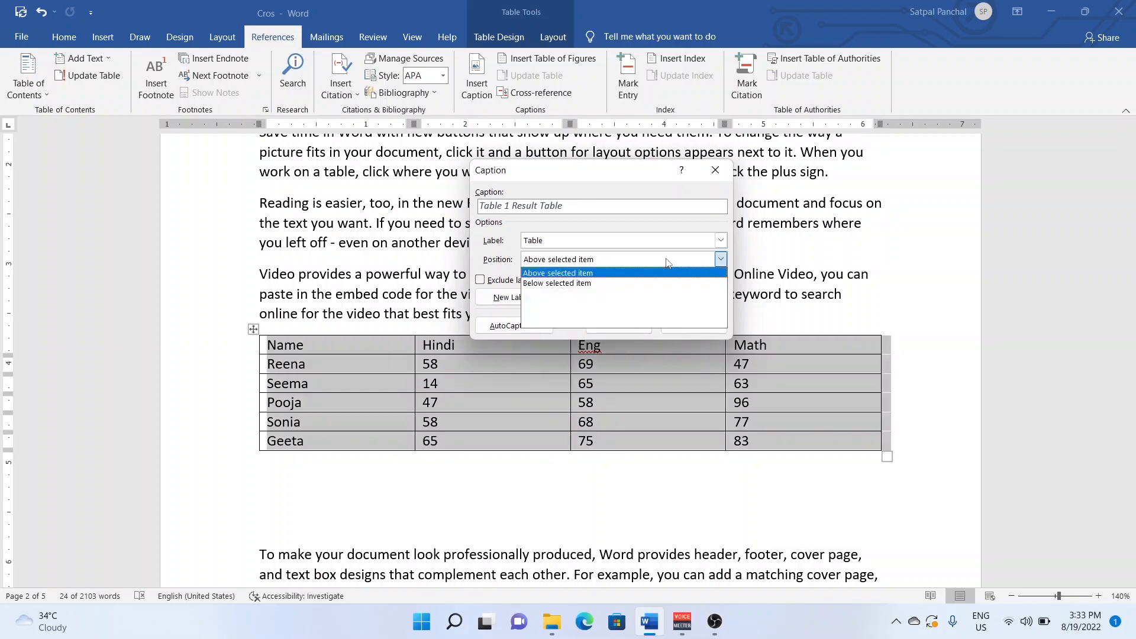
pyautogui.click(596, 274)
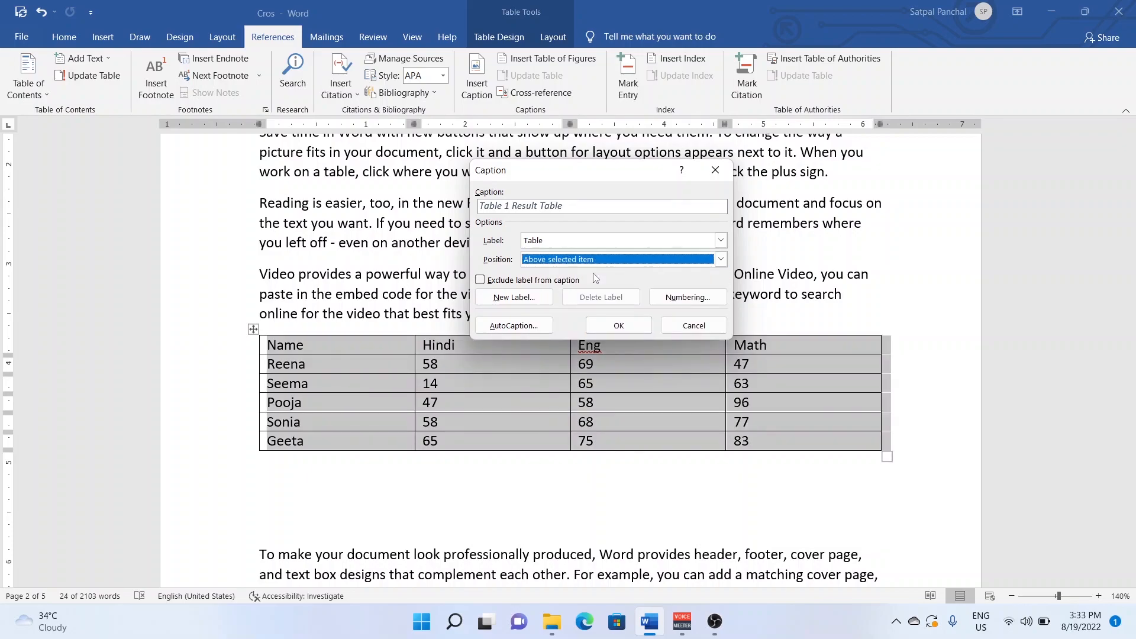
pyautogui.click(619, 326)
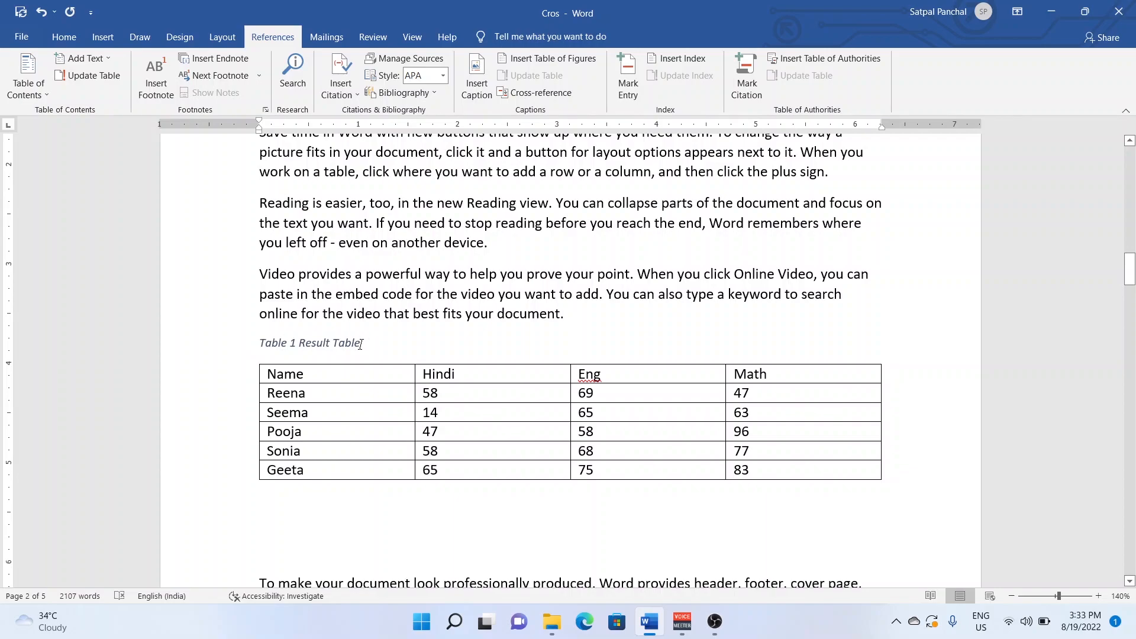
# Step: Start a caption for the column chart of marks and create a new caption label named "chart"
pyautogui.scroll(-20, 438, 368)
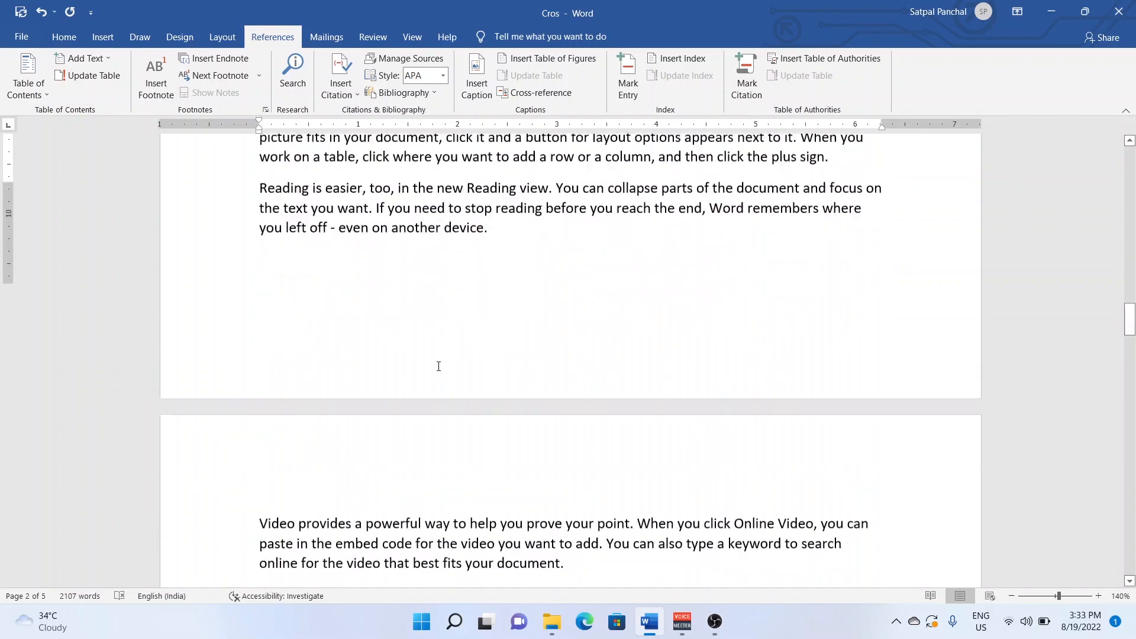
pyautogui.scroll(3, 447, 370)
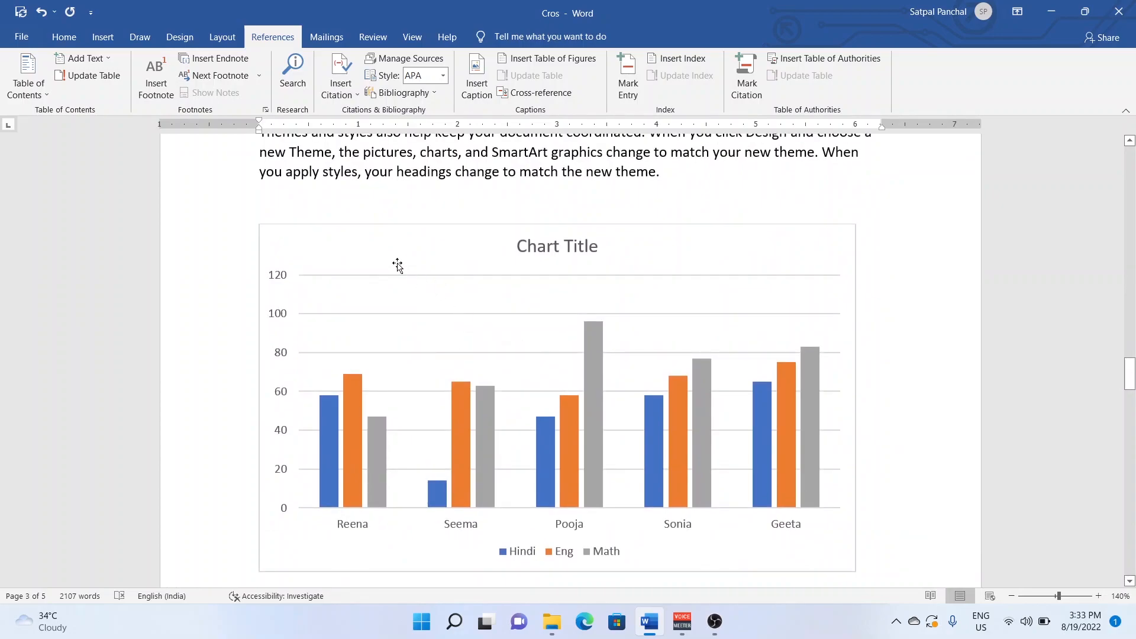
pyautogui.click(340, 240)
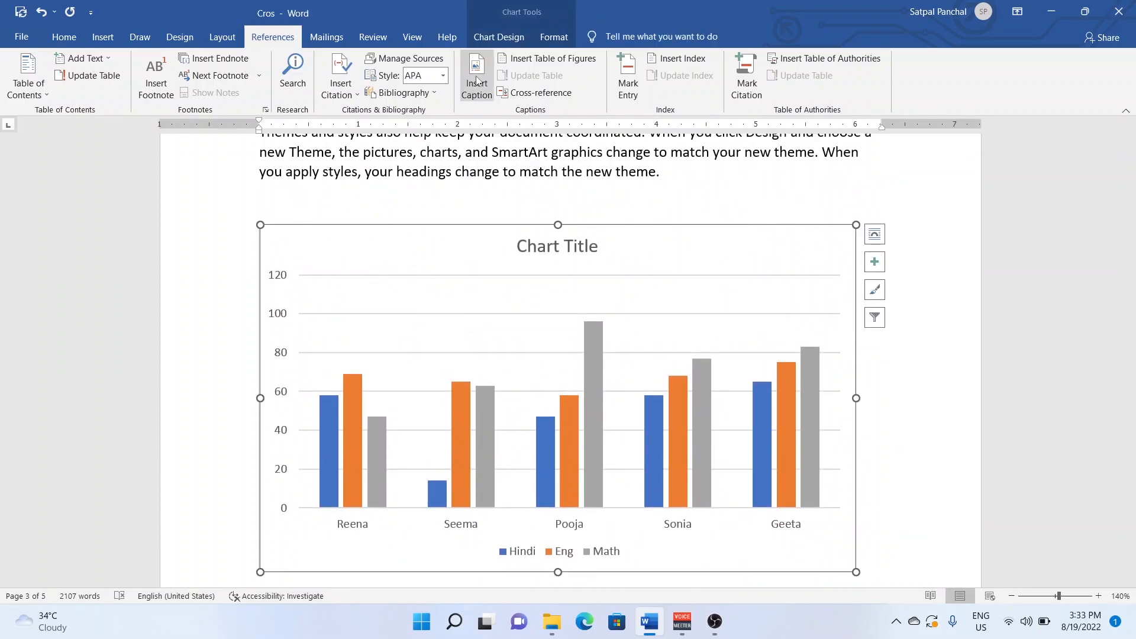
pyautogui.rightClick(263, 245)
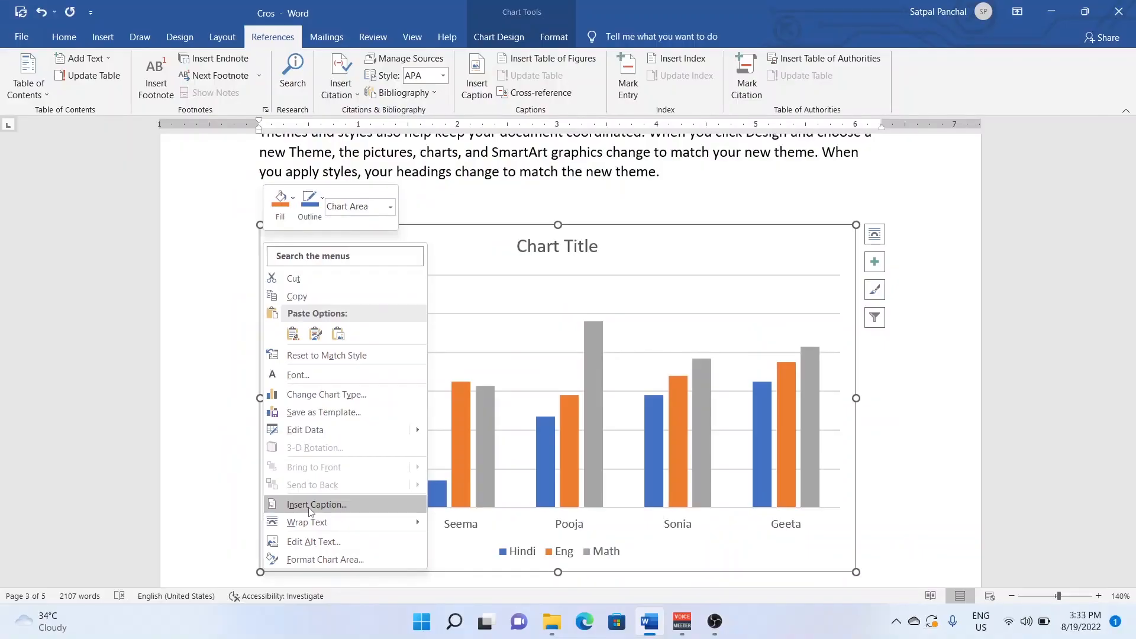
pyautogui.click(310, 508)
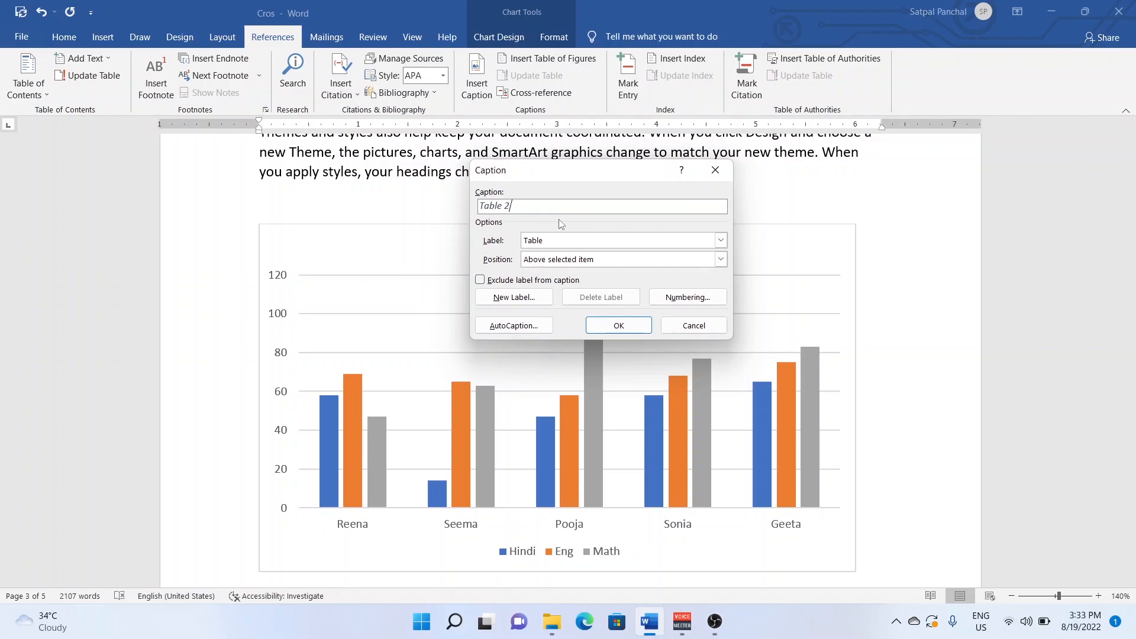
pyautogui.click(664, 246)
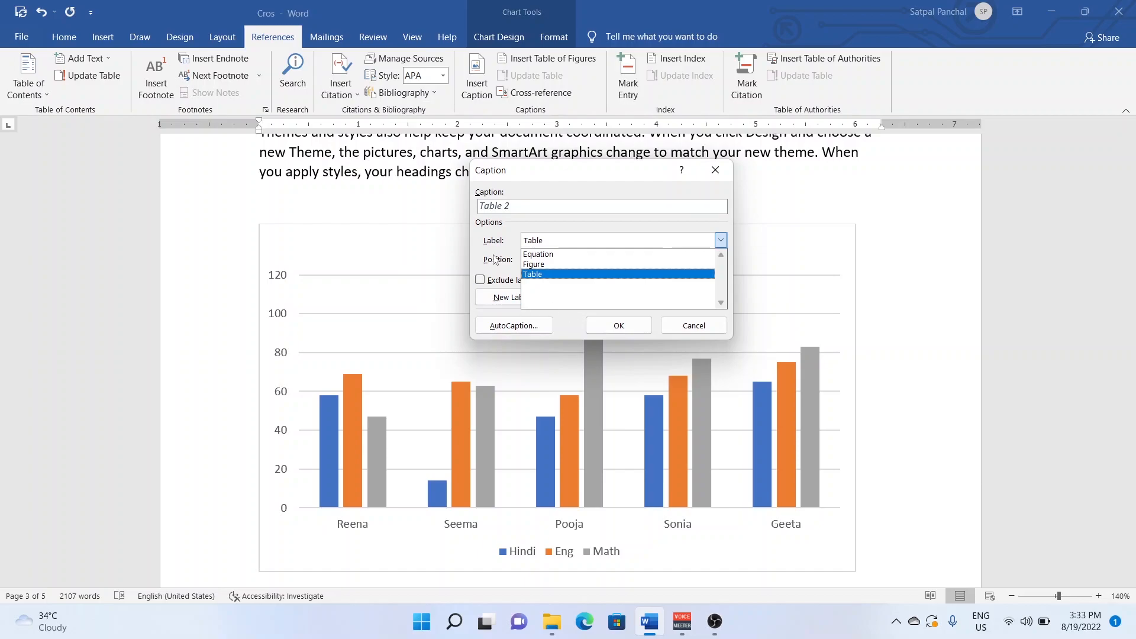
pyautogui.click(507, 297)
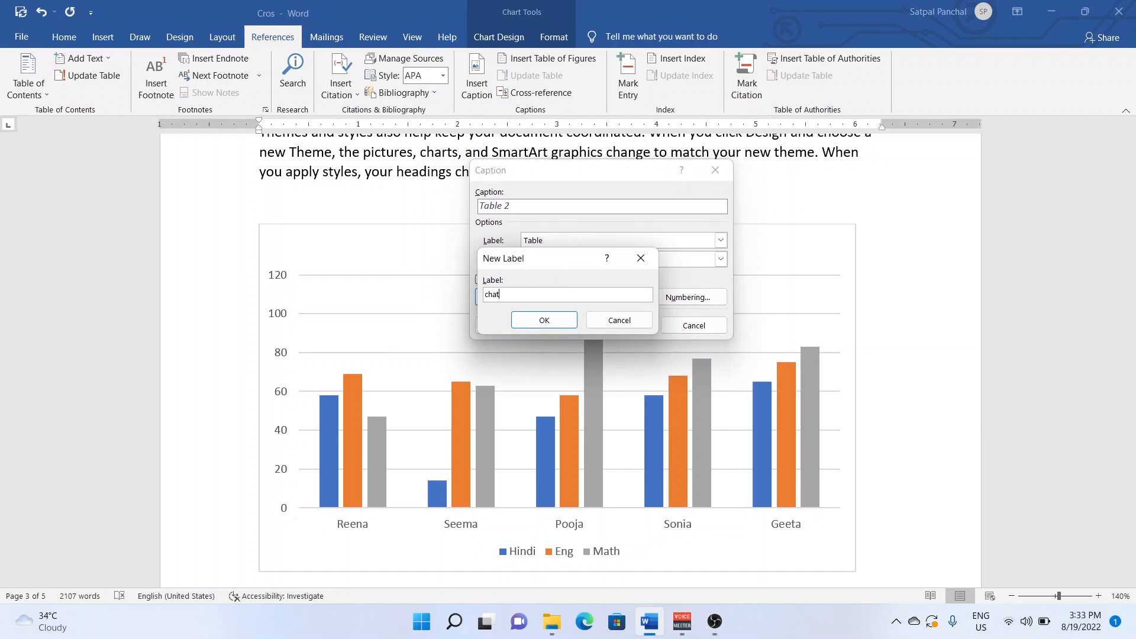
pyautogui.click(573, 317)
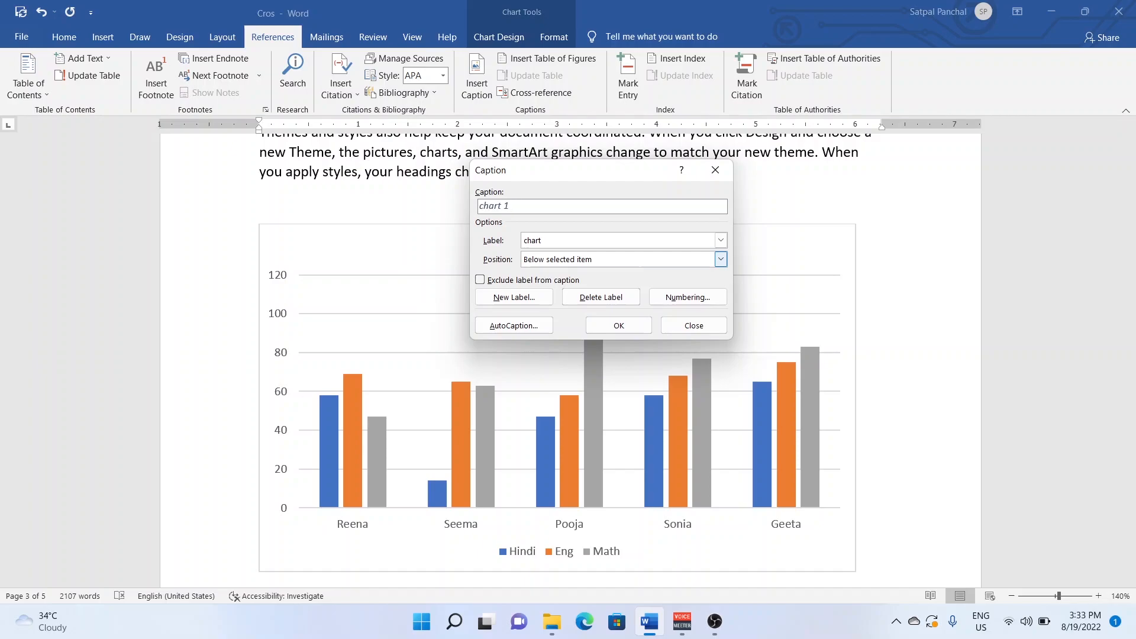
# Step: Set the chart's caption text to "Result Chart" and insert it above the selected item
pyautogui.write('Result Chart')
pyautogui.click(616, 261)
pyautogui.click(582, 273)
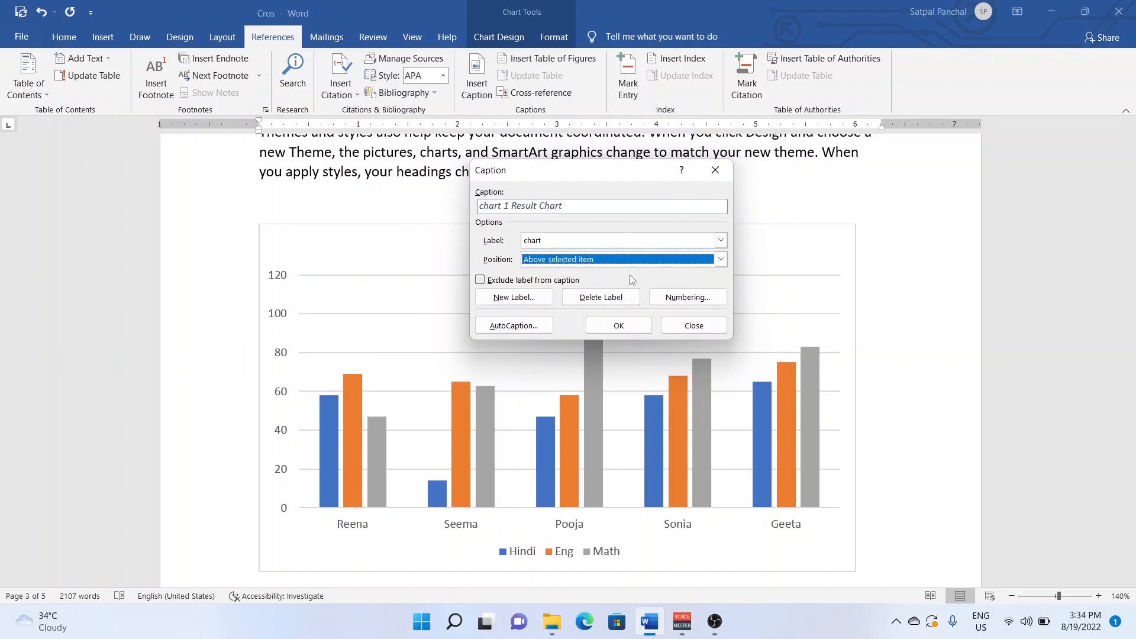
pyautogui.click(618, 325)
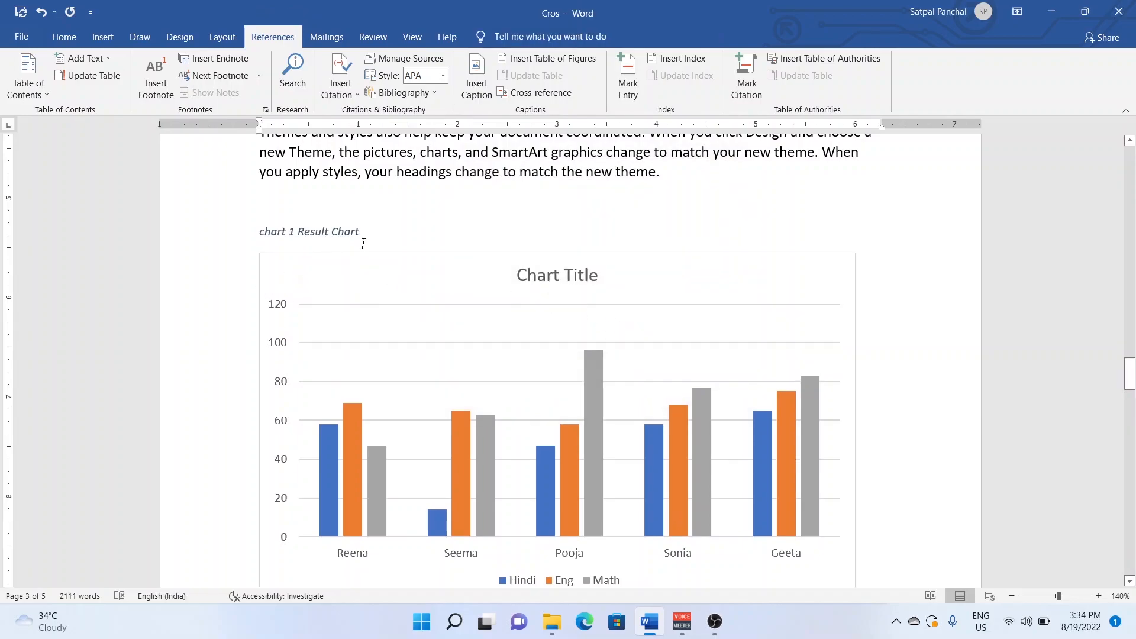
# Step: Go back to the Microsoft word section and examine the sentences mentioning the result table and the result chart
pyautogui.scroll(-3, 580, 335)
pyautogui.scroll(10, 579, 335)
pyautogui.scroll(10, 579, 336)
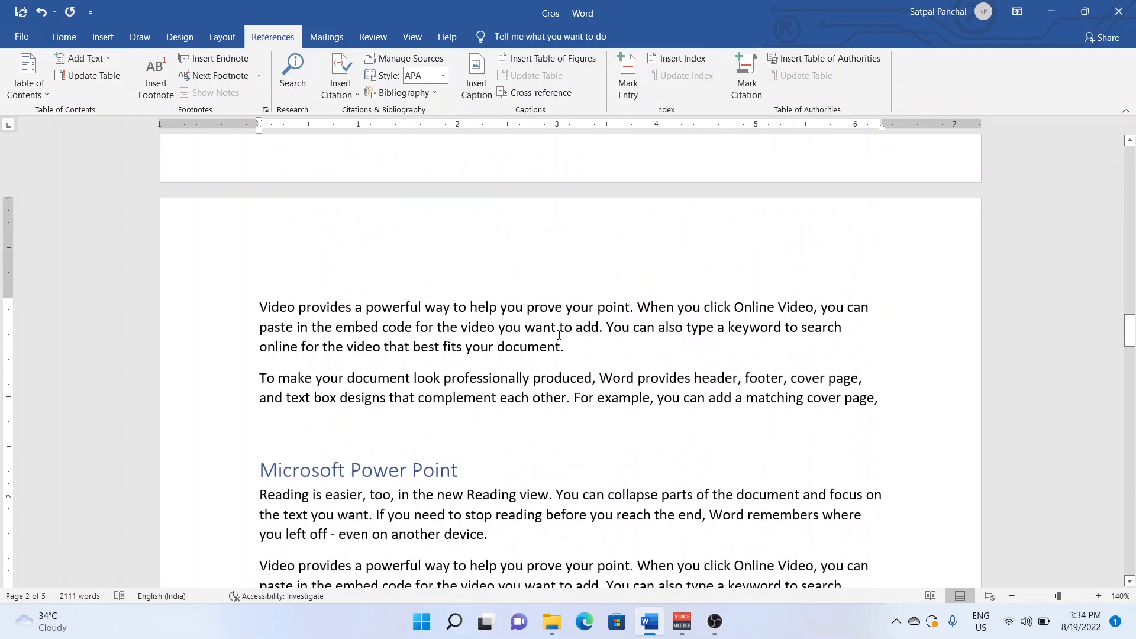
pyautogui.scroll(15, 567, 330)
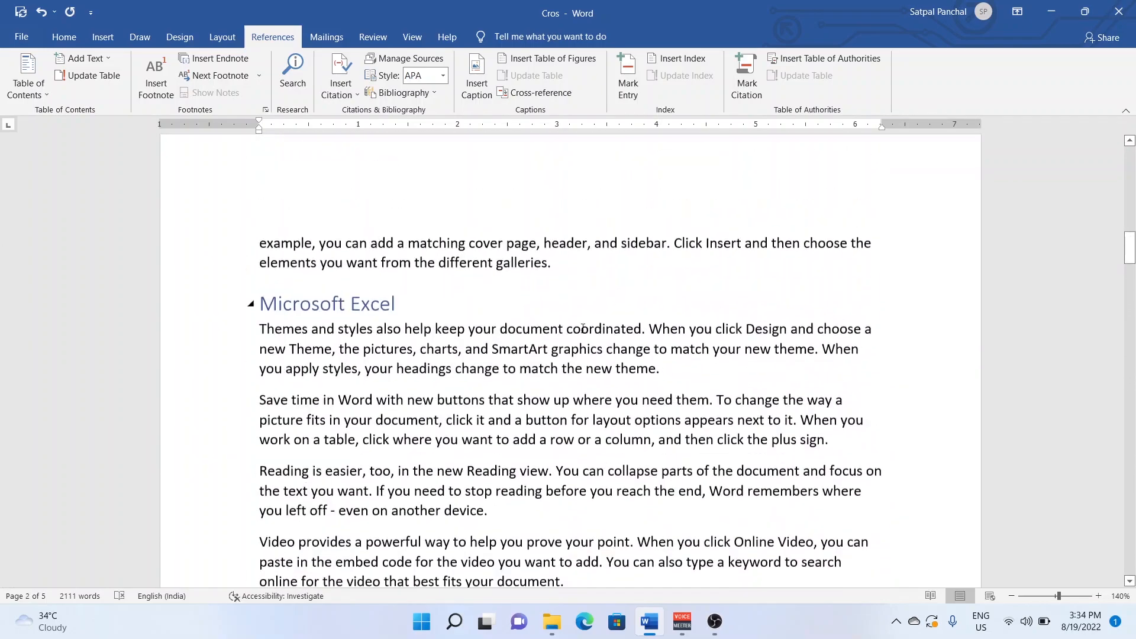
pyautogui.scroll(12, 591, 324)
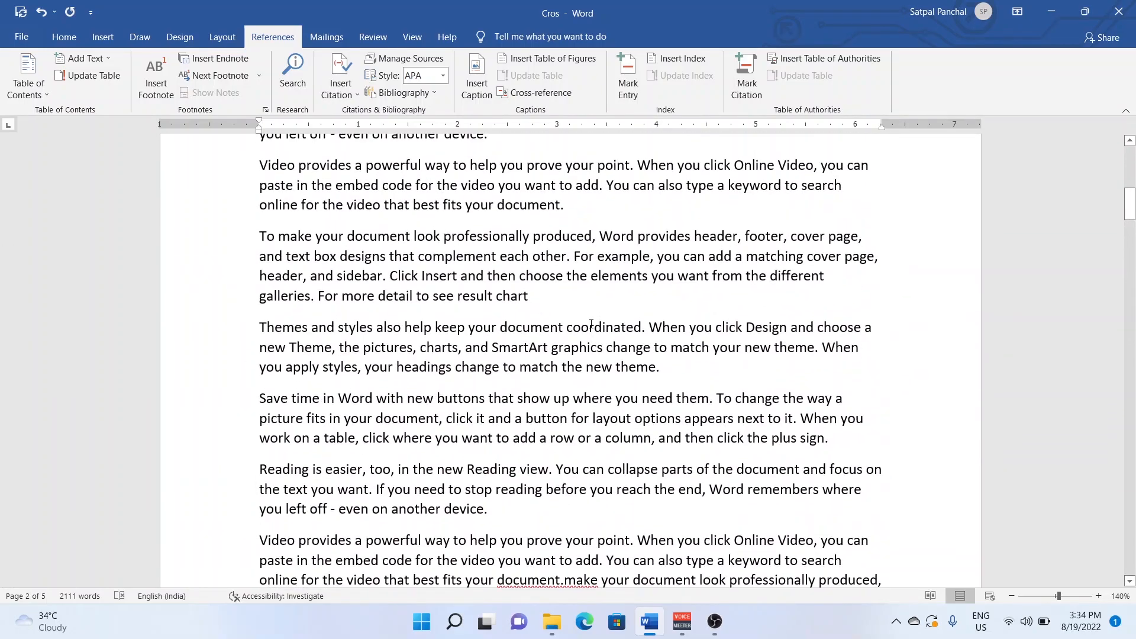
pyautogui.scroll(5, 586, 329)
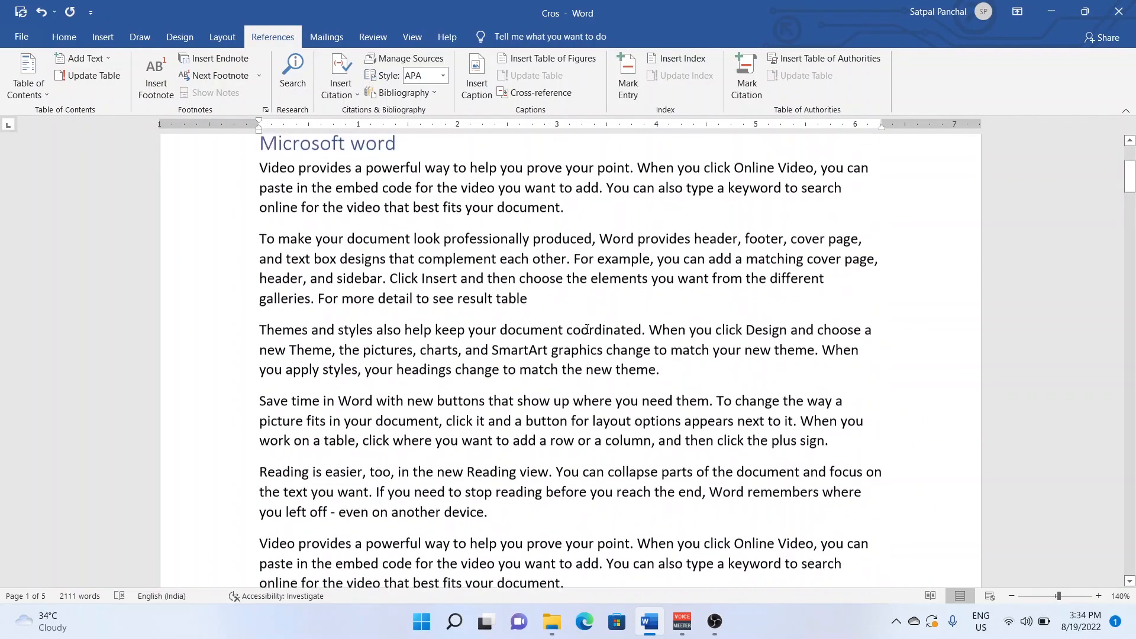
pyautogui.scroll(-4, 615, 367)
pyautogui.scroll(-4, 623, 381)
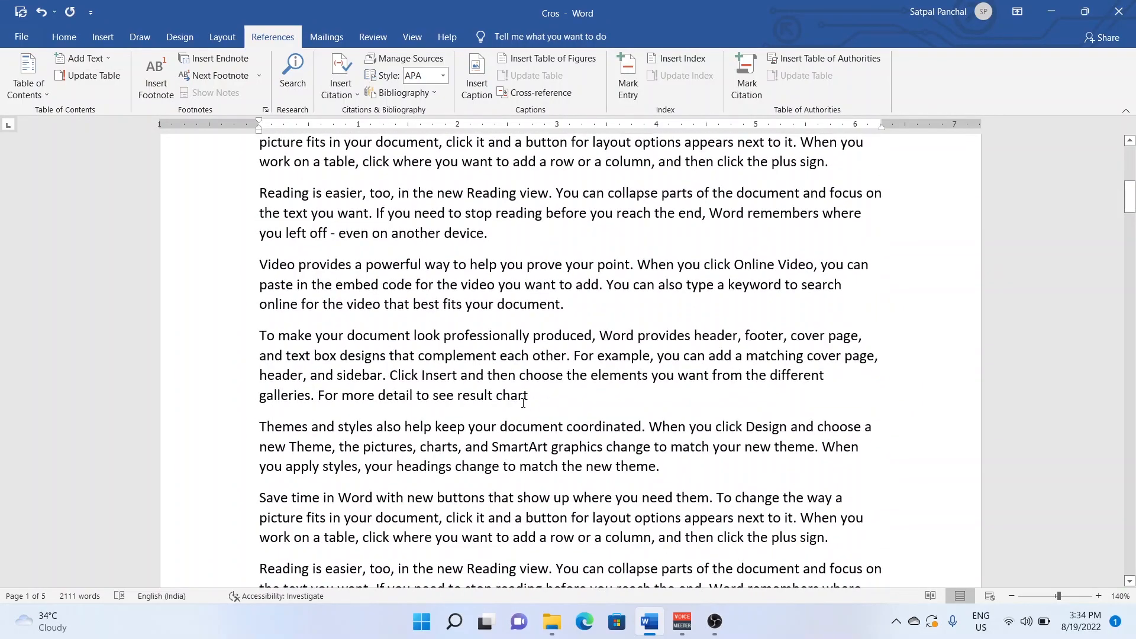
pyautogui.scroll(4, 516, 376)
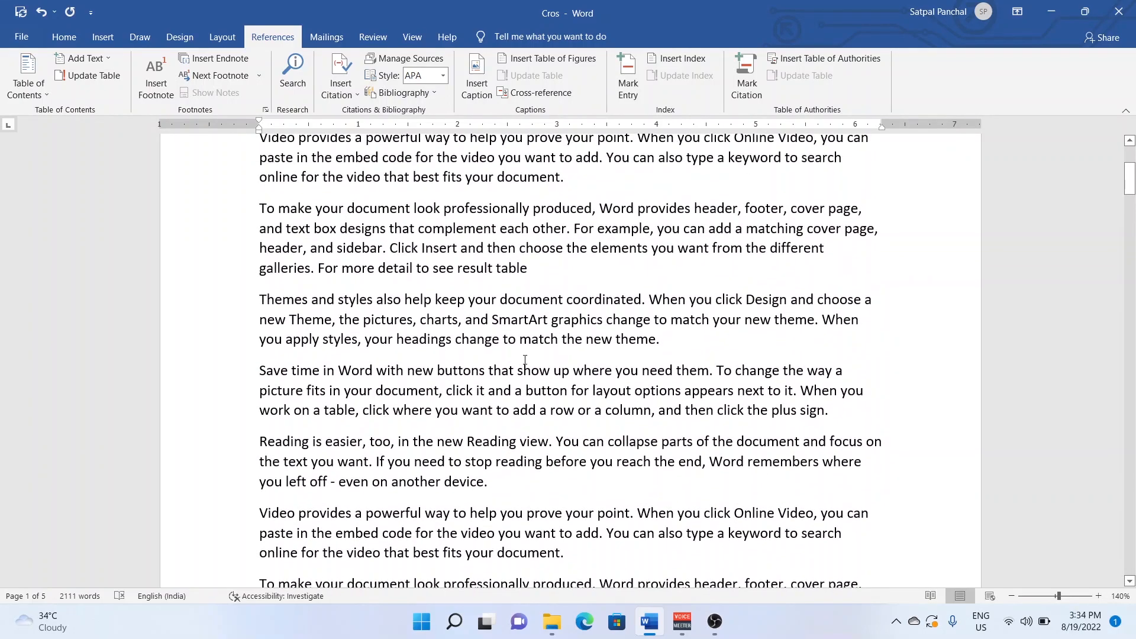
# Step: Select the words "result table" in the Microsoft word section and start a cross-reference with the reference type Table
pyautogui.moveTo(529, 270); pyautogui.dragTo(319, 271)
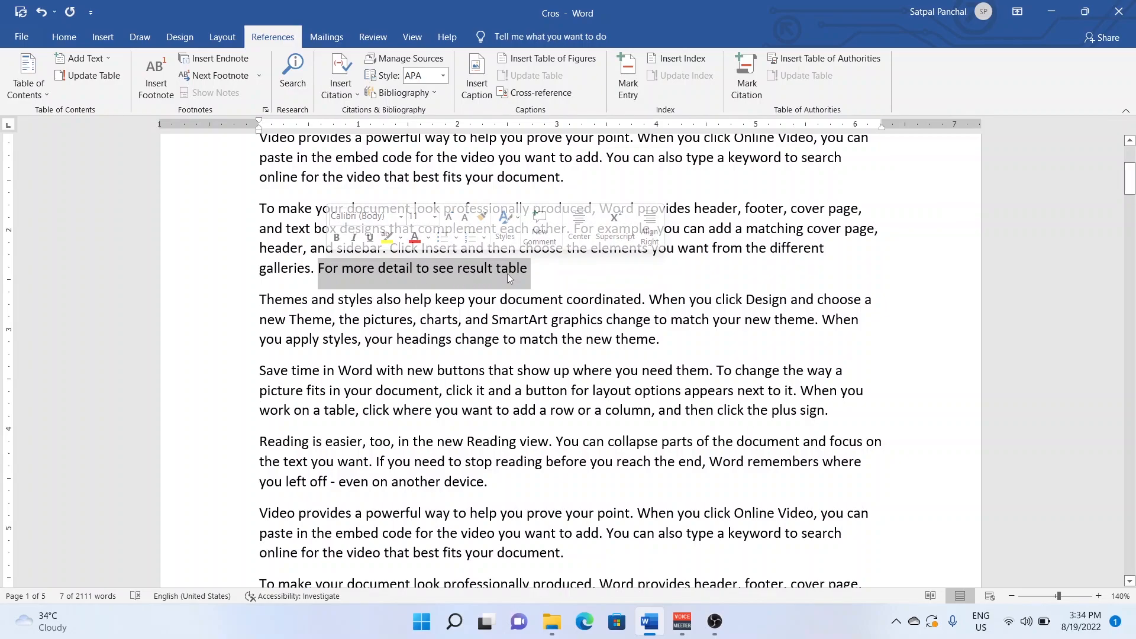
pyautogui.click(548, 271)
pyautogui.moveTo(548, 271); pyautogui.dragTo(470, 268)
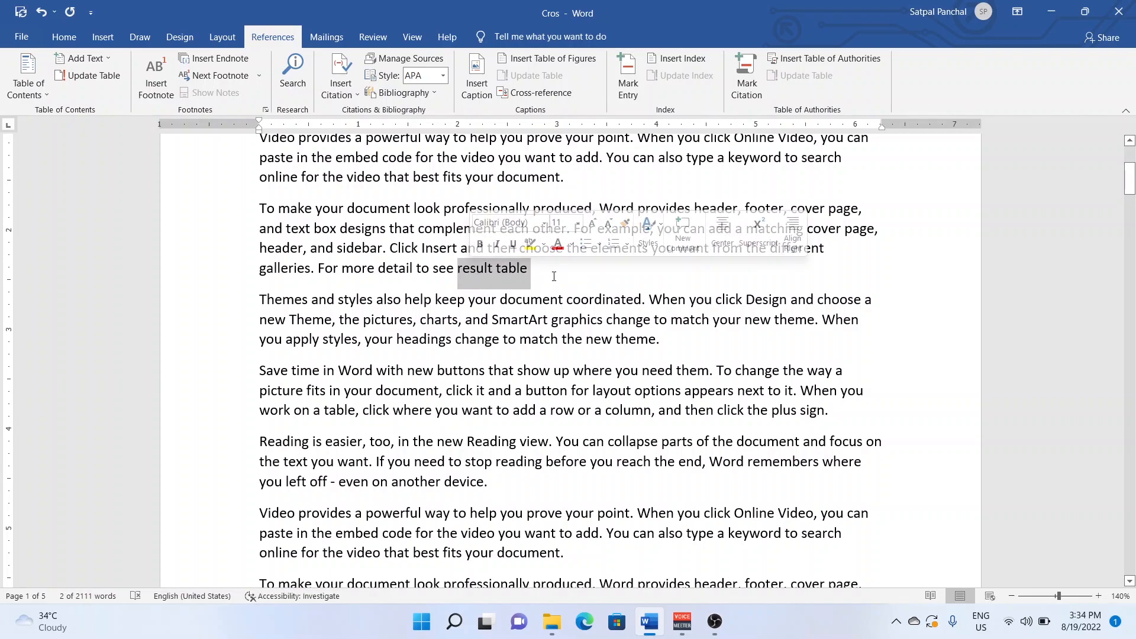
pyautogui.click(531, 275)
pyautogui.scroll(1, 530, 314)
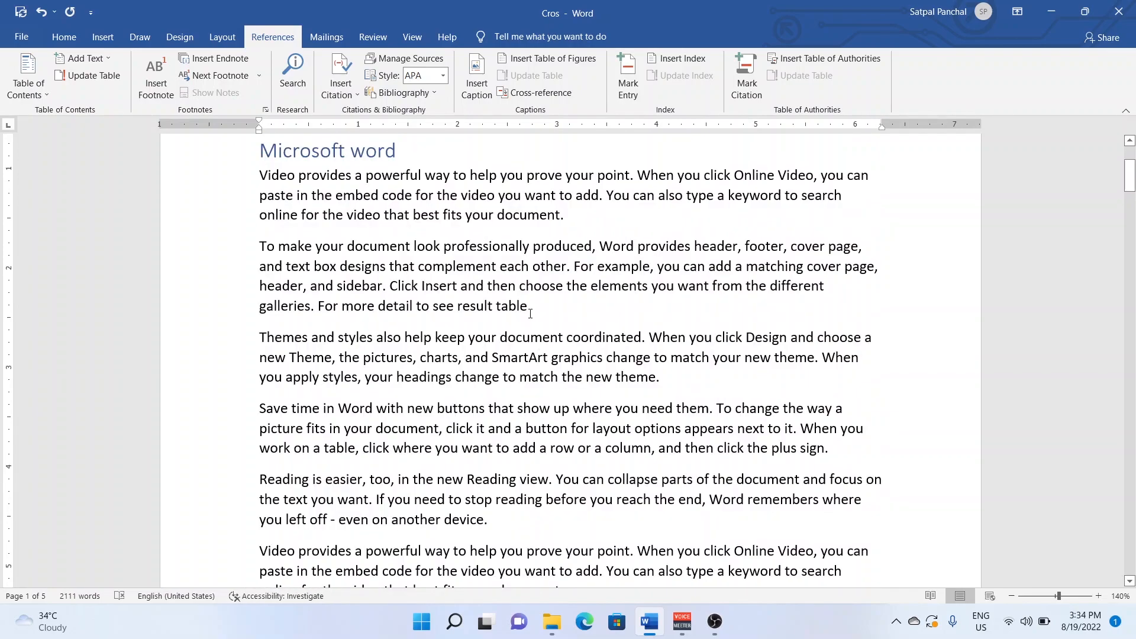
pyautogui.moveTo(525, 309); pyautogui.dragTo(459, 307)
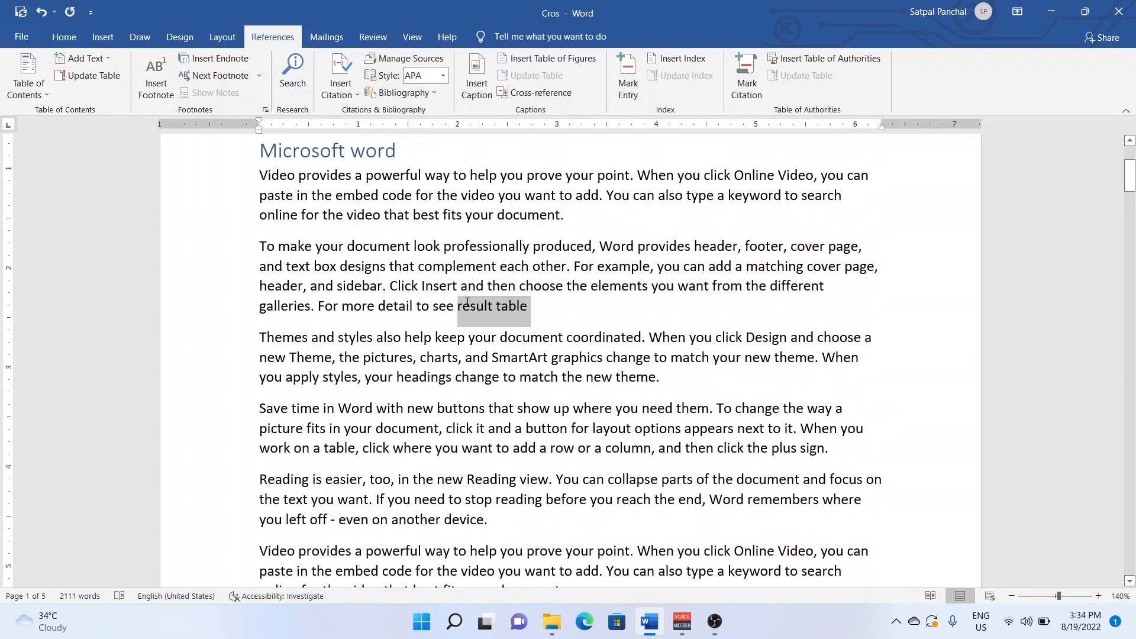
pyautogui.click(544, 97)
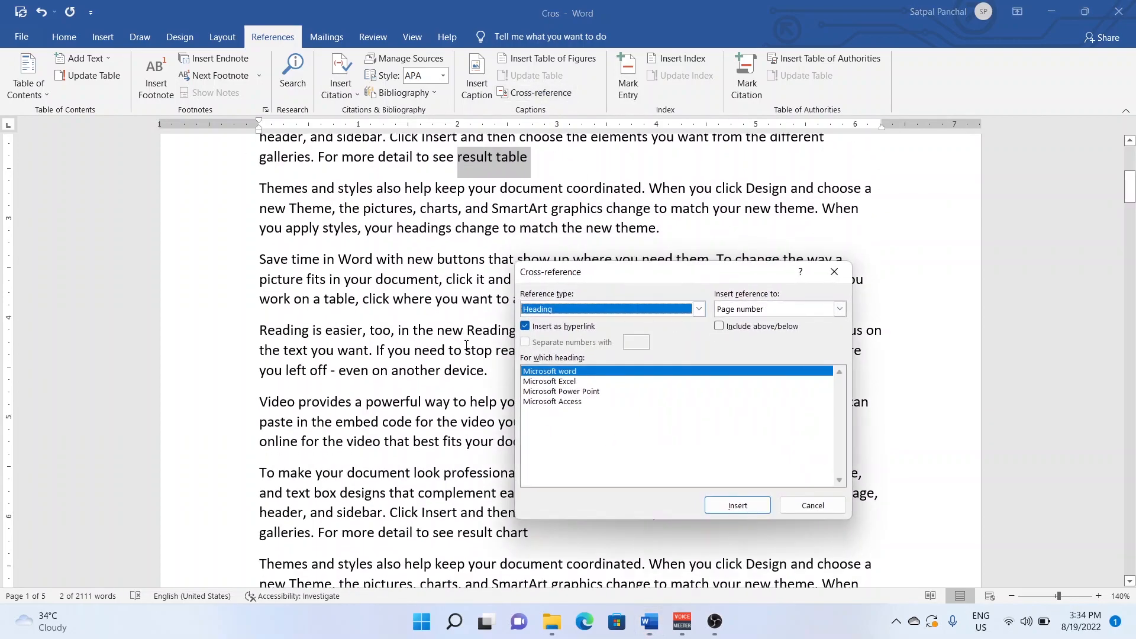
pyautogui.click(699, 310)
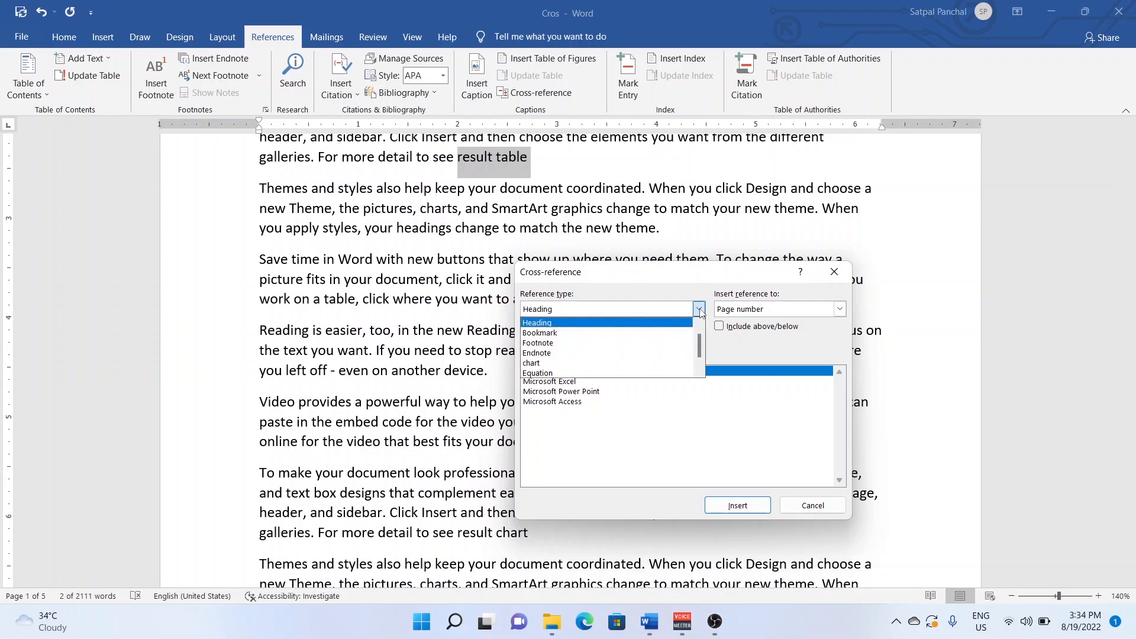
pyautogui.scroll(-2, 558, 373)
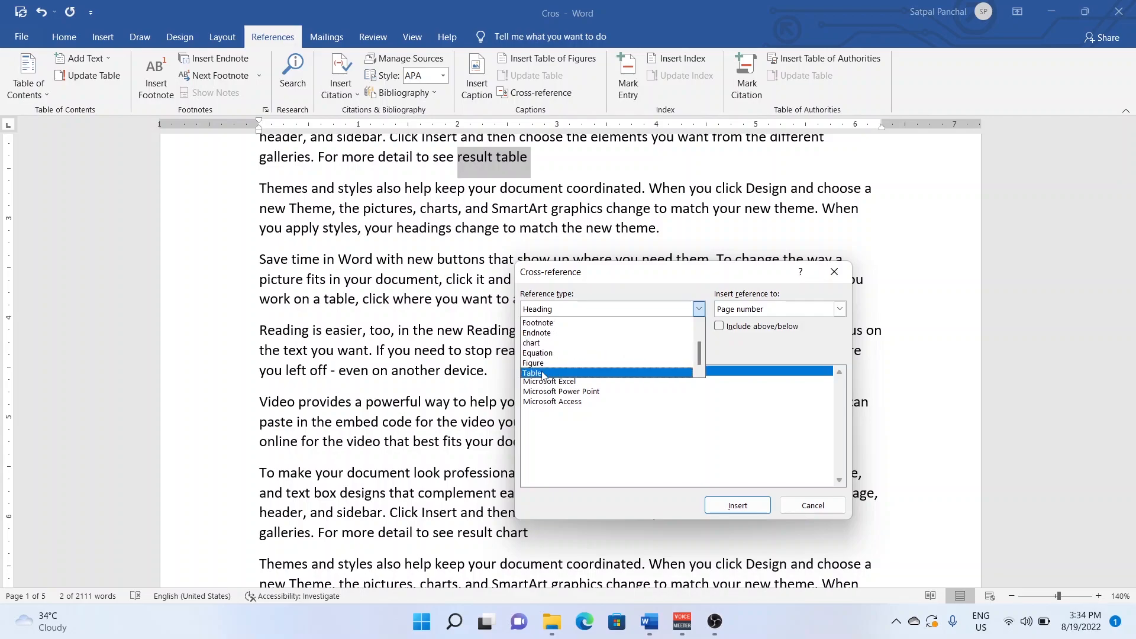
pyautogui.click(543, 374)
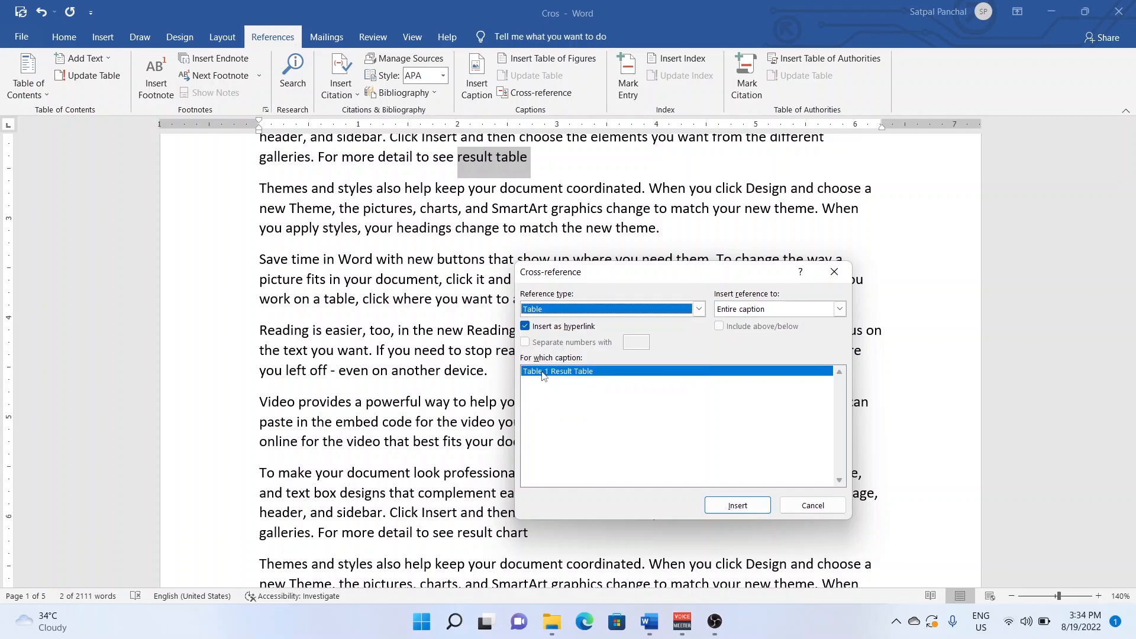
# Step: Replace the selected words with a hyperlinked cross-reference to the entire "Table 1 Result Table" caption and close the dialog
pyautogui.click(840, 310)
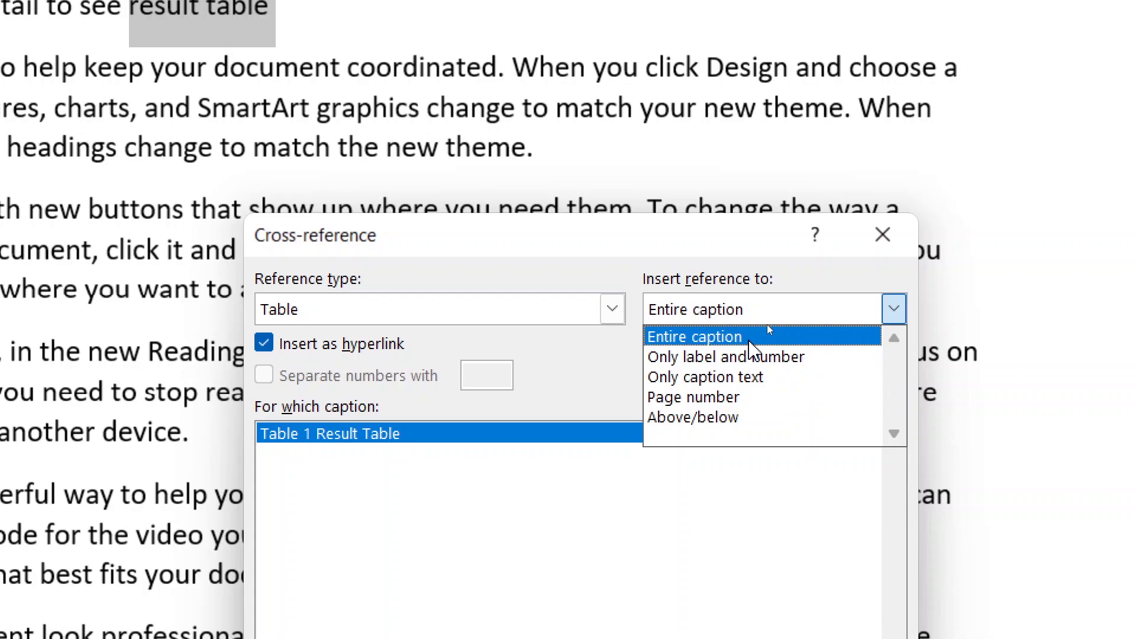
pyautogui.click(749, 341)
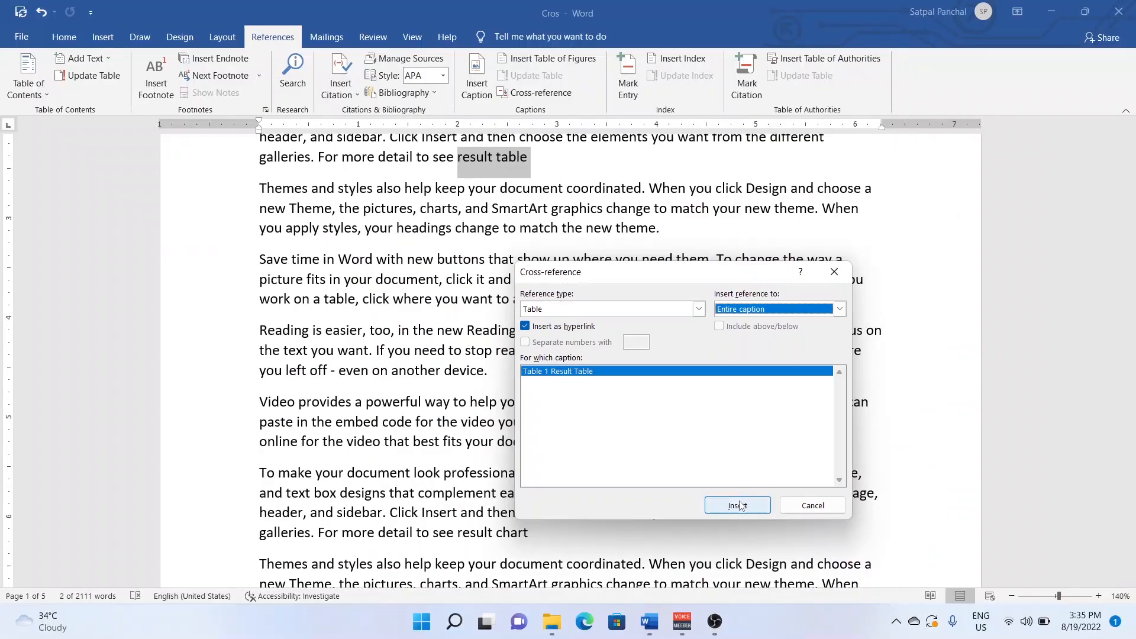
pyautogui.click(690, 638)
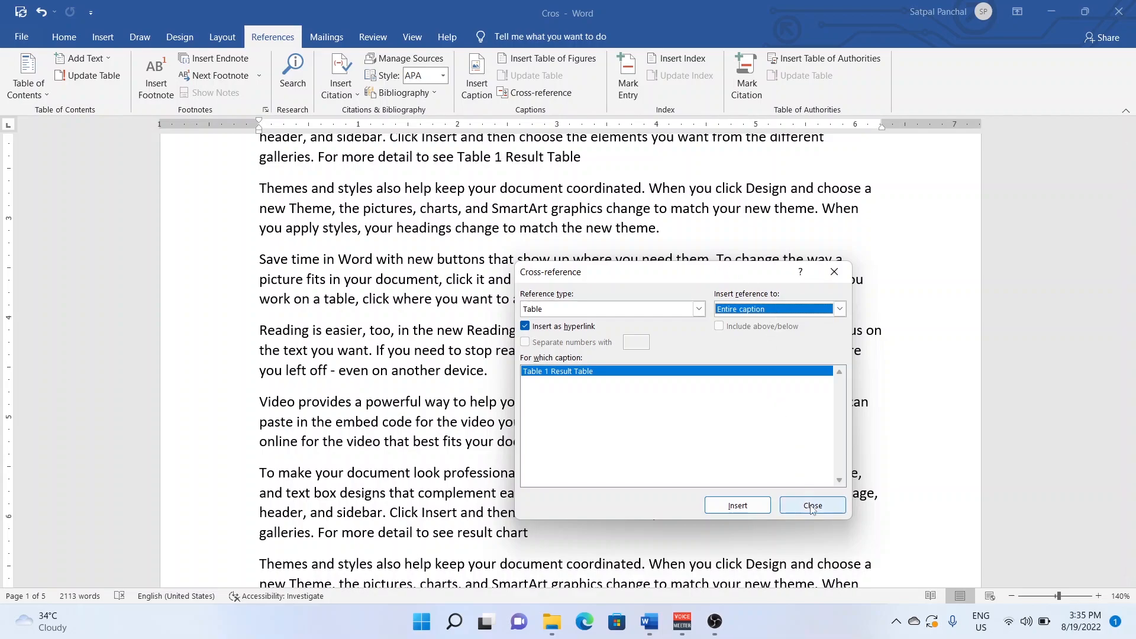
pyautogui.click(699, 308)
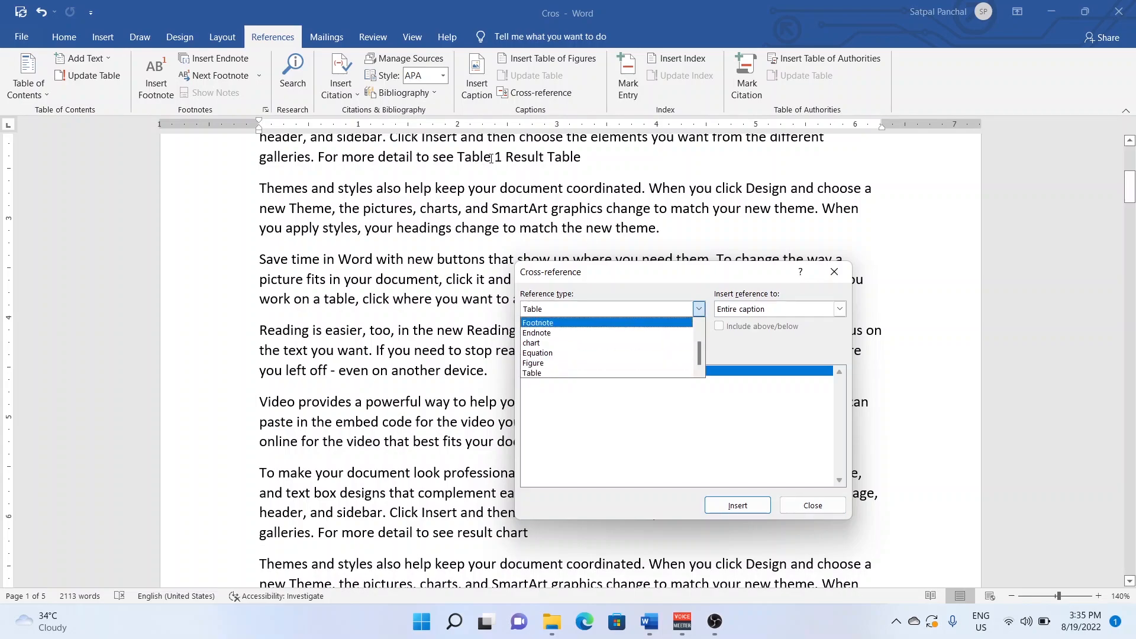
pyautogui.click(834, 272)
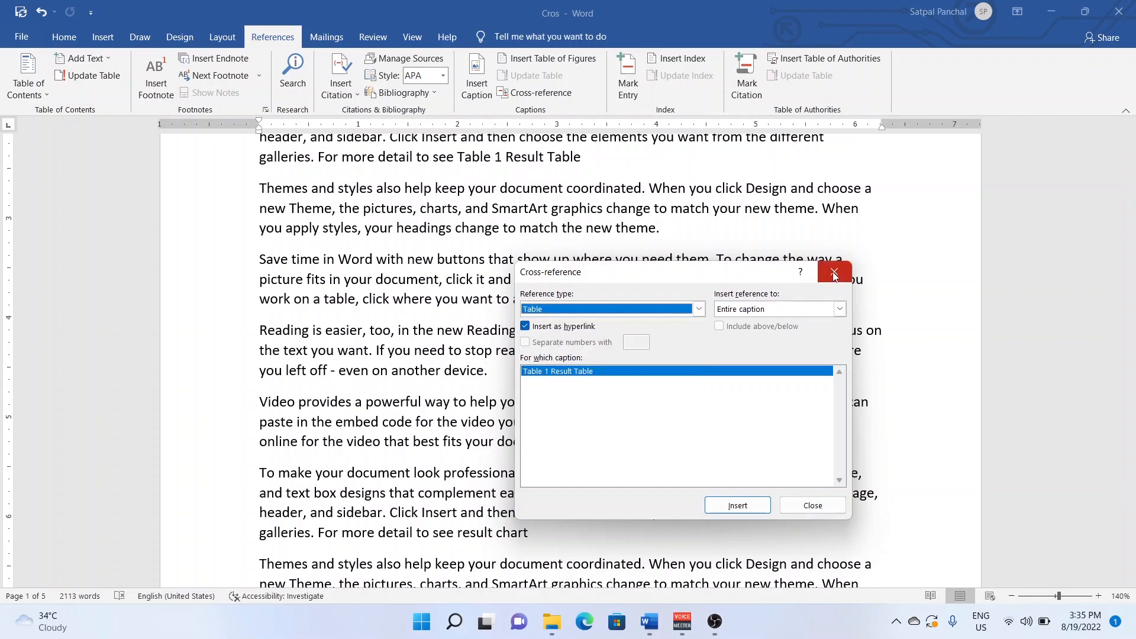
pyautogui.click(812, 506)
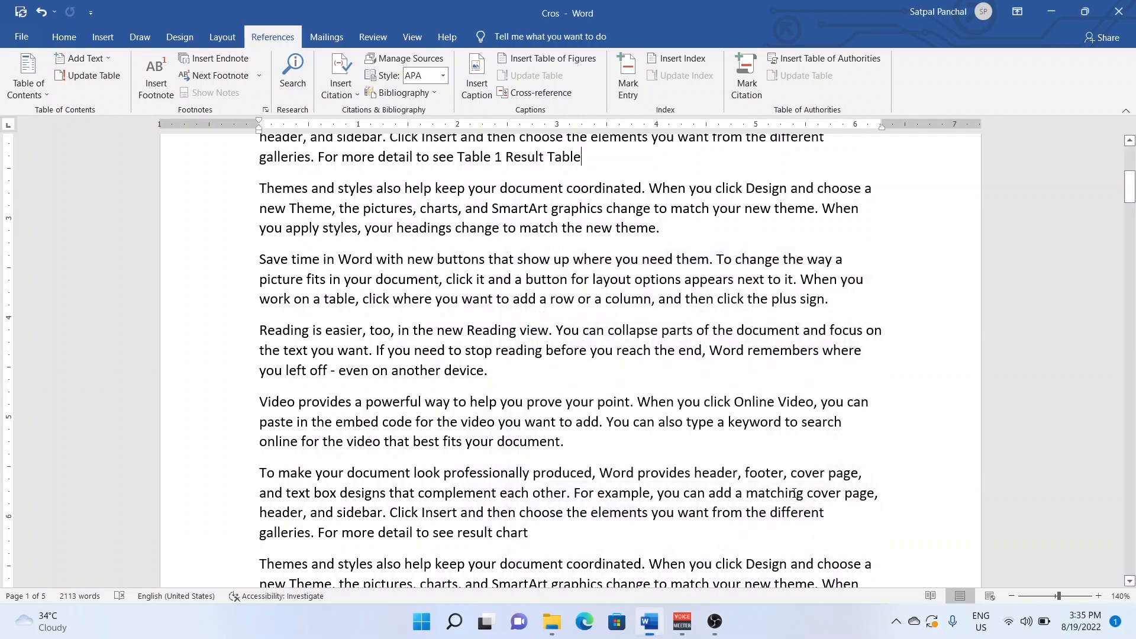
# Step: Make the "Table 1 Result Table" cross-reference in the text bold and underlined
pyautogui.scroll(1, 622, 202)
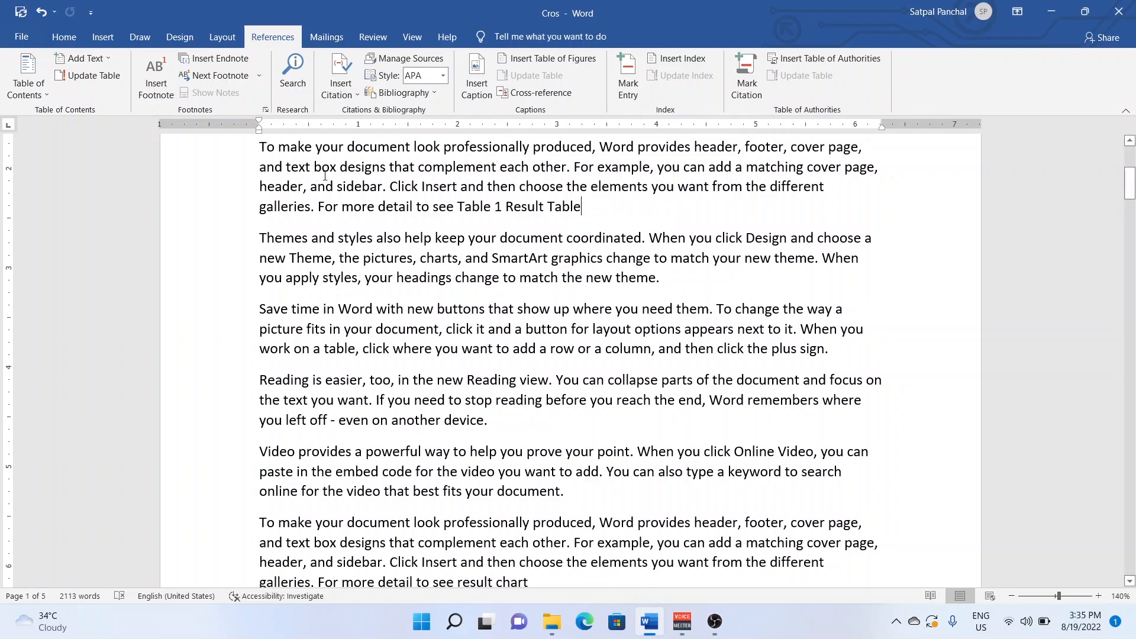
pyautogui.moveTo(584, 209); pyautogui.dragTo(468, 210)
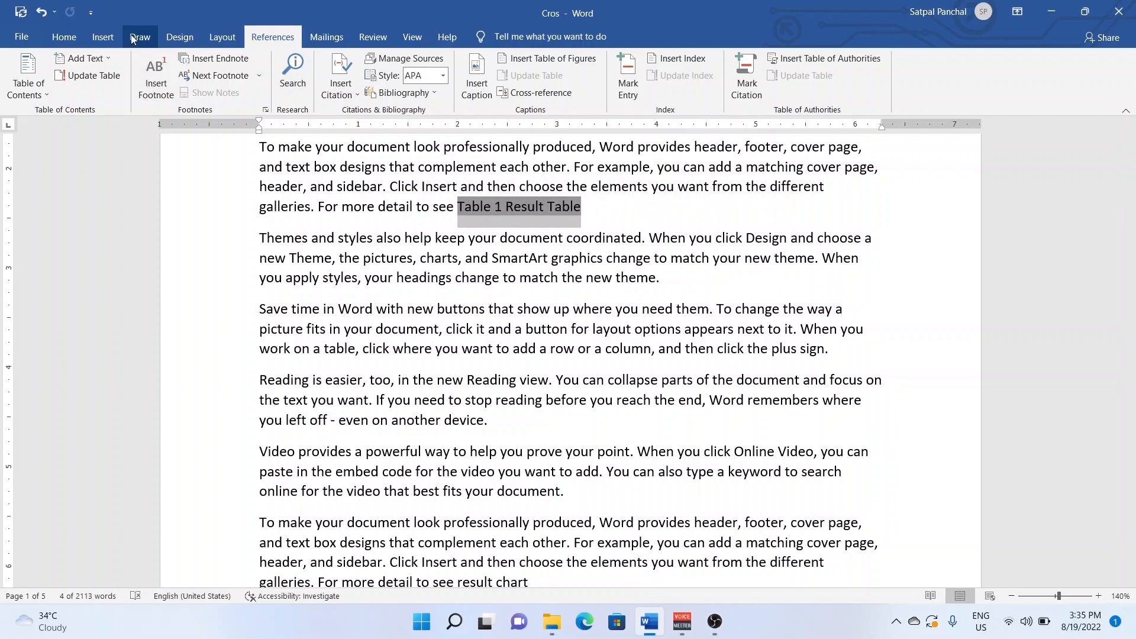
pyautogui.click(77, 39)
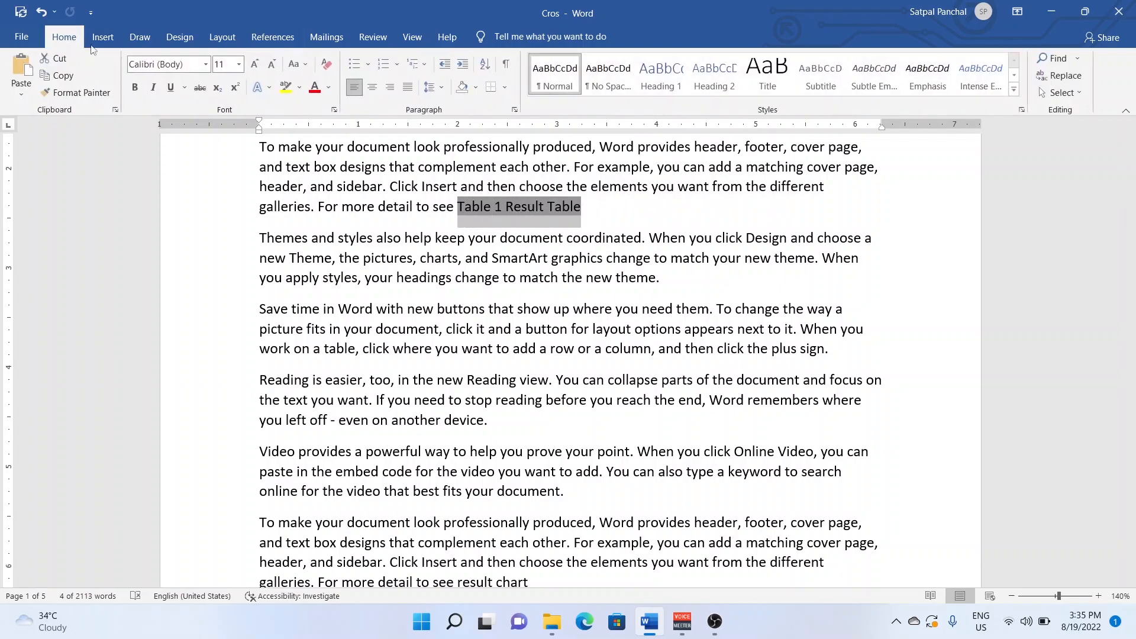
pyautogui.click(136, 88)
pyautogui.click(171, 88)
pyautogui.click(457, 238)
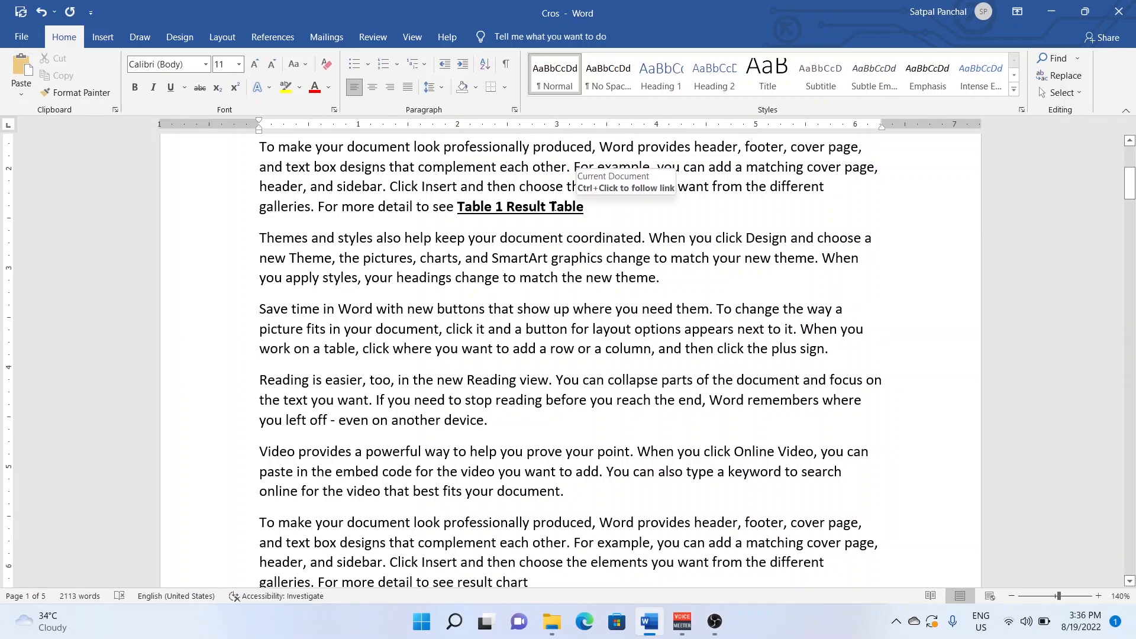
# Step: Follow the "Table 1 Result Table" link to check its target and return to the Microsoft word section
pyautogui.keyDown('ctrl'); pyautogui.click(554, 210); pyautogui.keyUp('ctrl')
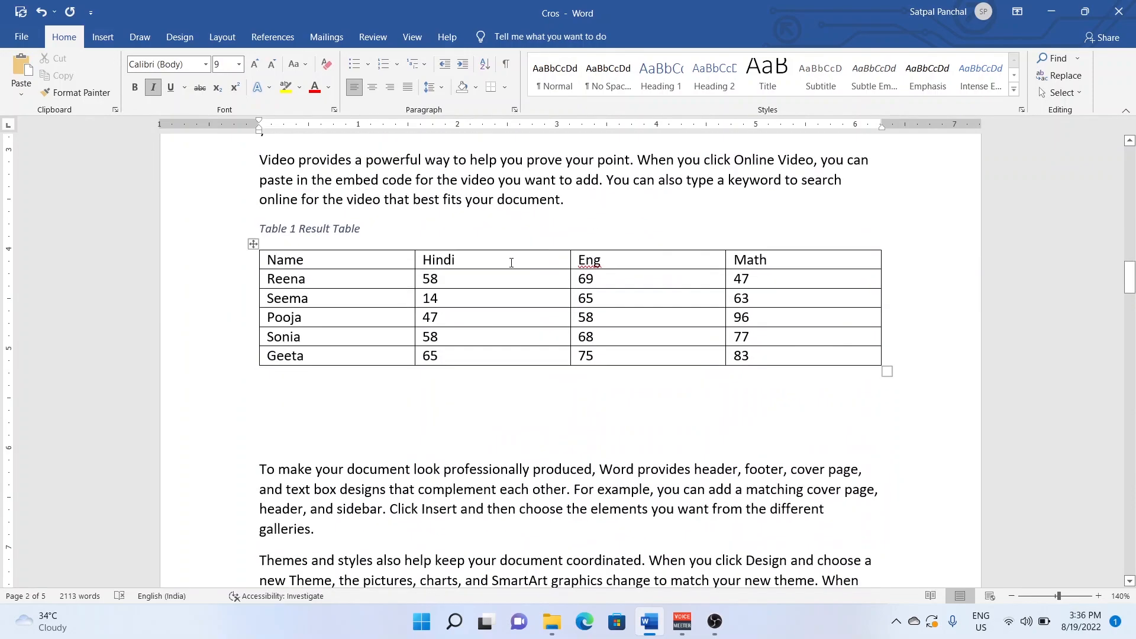
pyautogui.scroll(12, 509, 323)
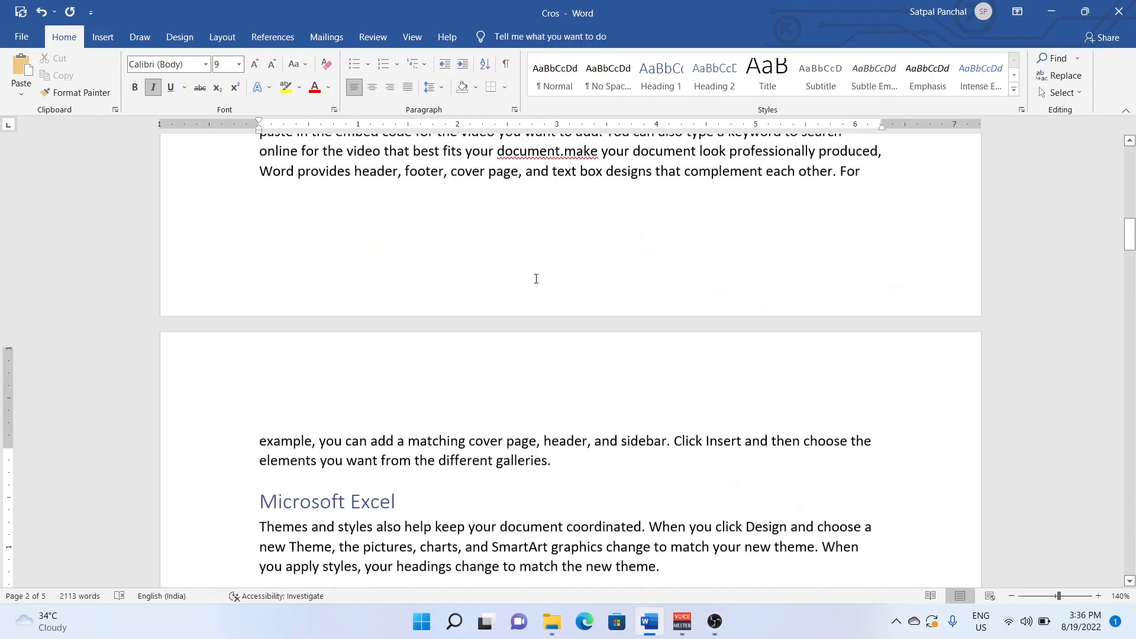
pyautogui.scroll(10, 536, 278)
# Step: Select the words "result chart" in the Microsoft word section and start a cross-reference with the reference type chart
pyautogui.scroll(-5, 512, 398)
pyautogui.scroll(-3, 512, 398)
pyautogui.click(476, 480)
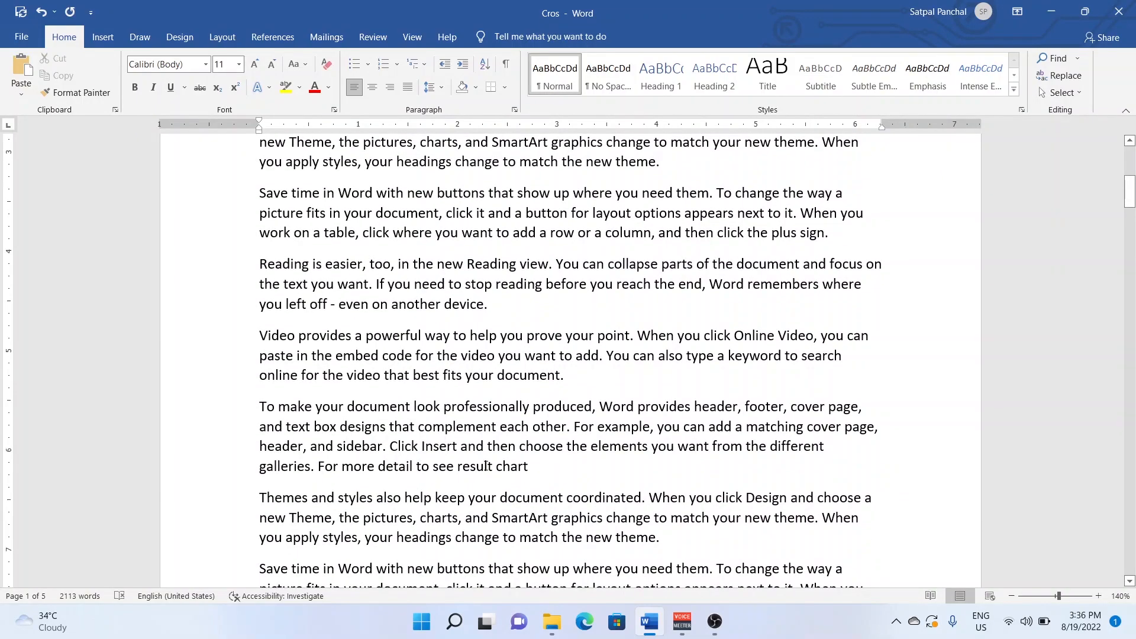
pyautogui.moveTo(458, 467); pyautogui.dragTo(528, 467)
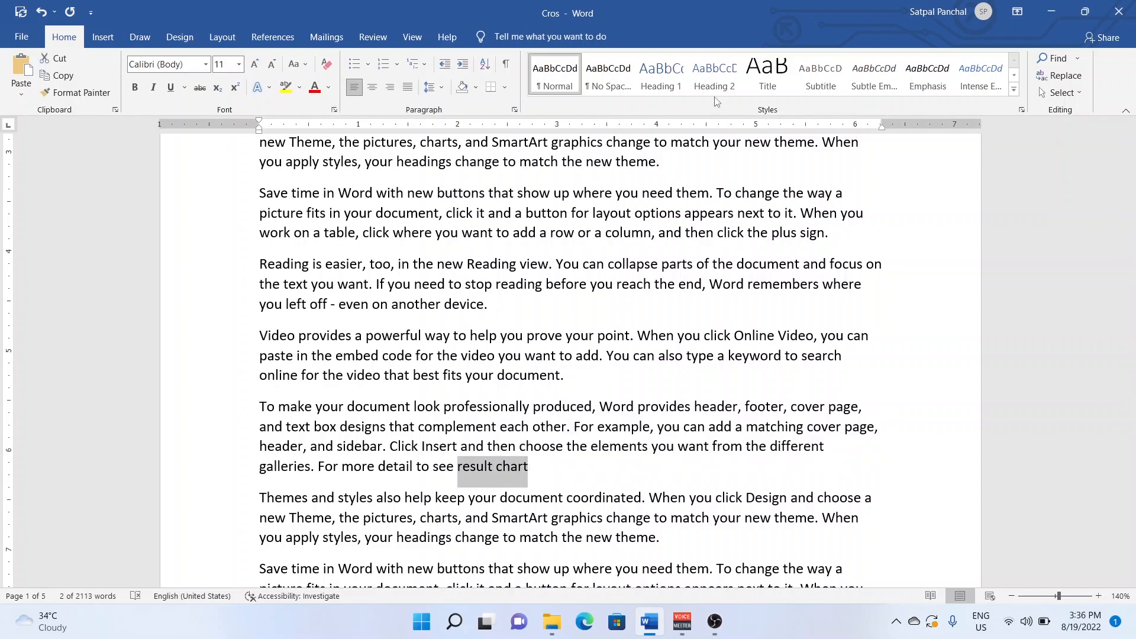
pyautogui.click(271, 37)
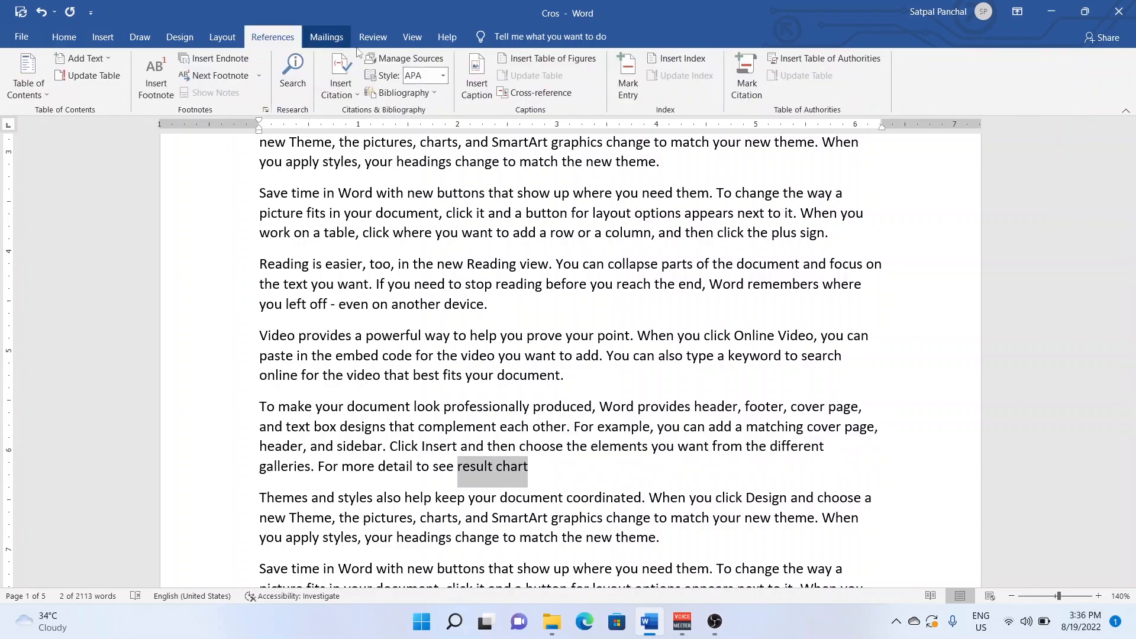
pyautogui.click(535, 93)
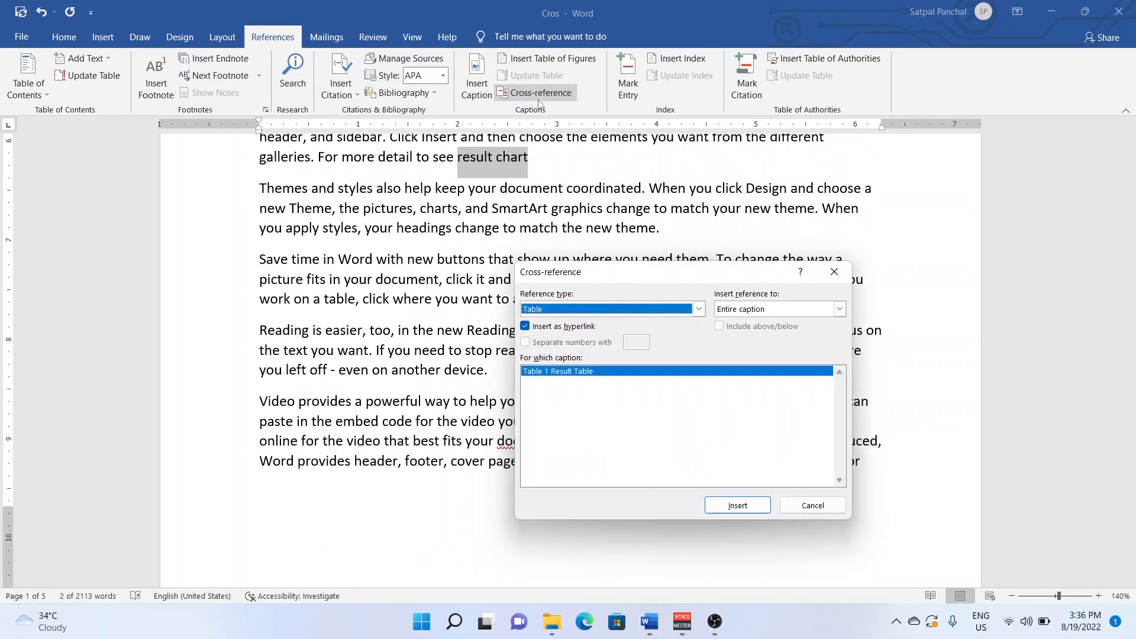
pyautogui.click(699, 309)
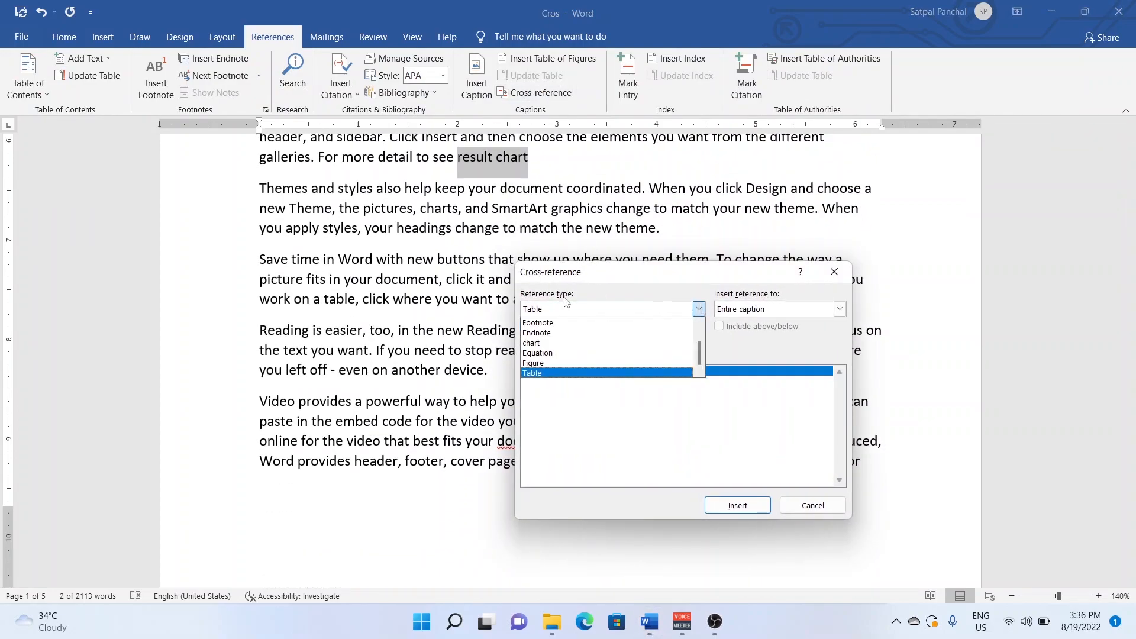
pyautogui.click(533, 344)
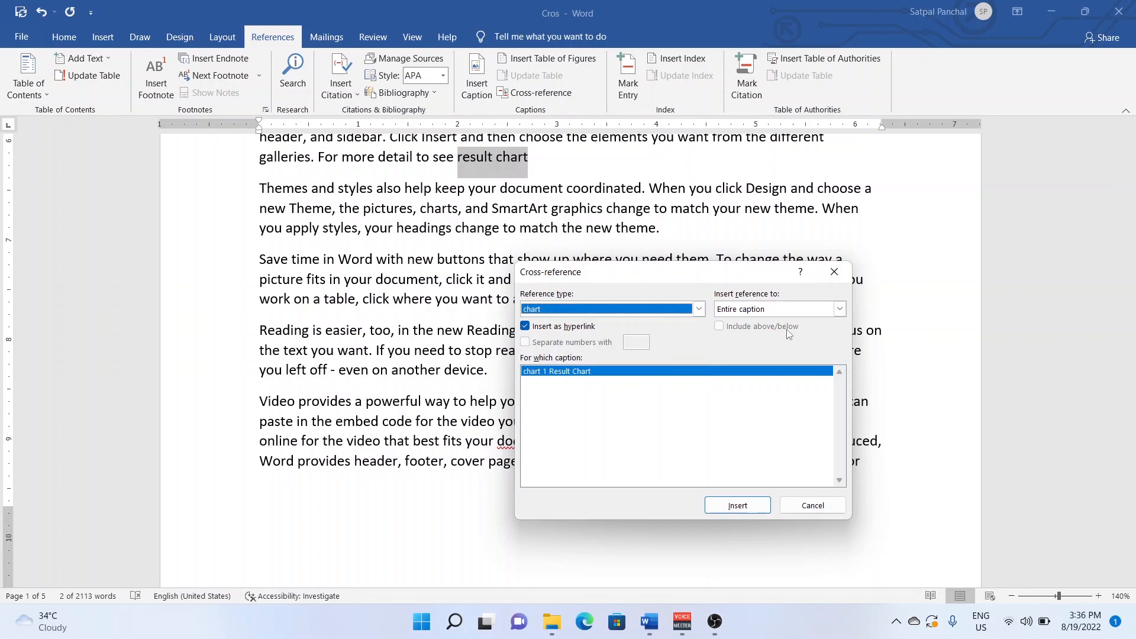
# Step: Replace the selected words with a hyperlinked cross-reference to the entire "chart 1 Result Chart" caption and close the dialog
pyautogui.click(814, 311)
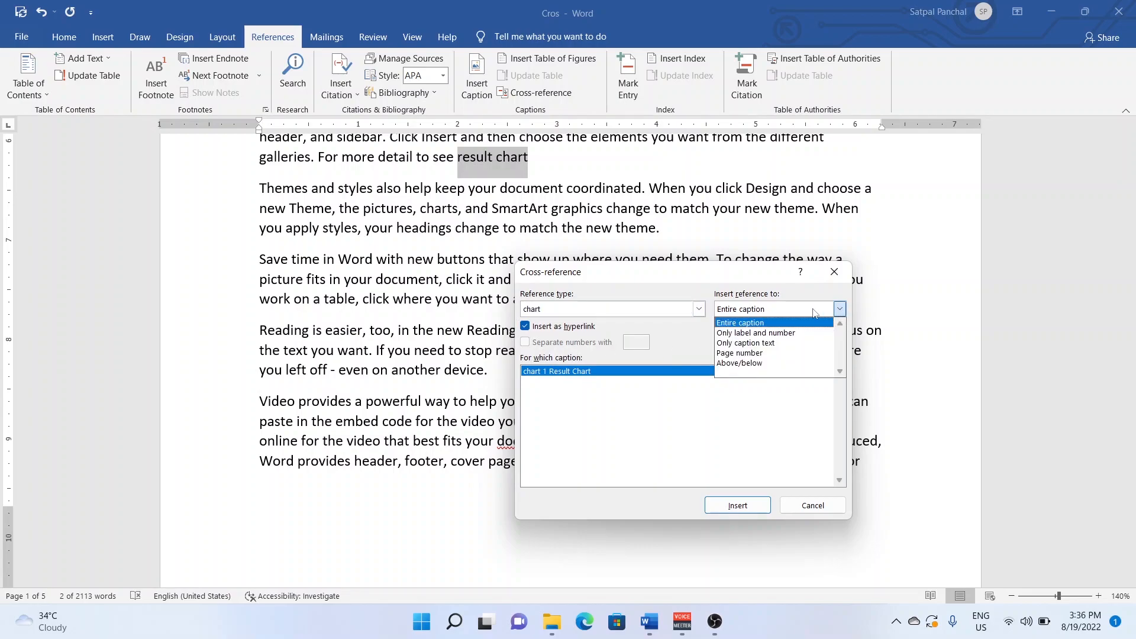
pyautogui.click(757, 324)
pyautogui.click(550, 373)
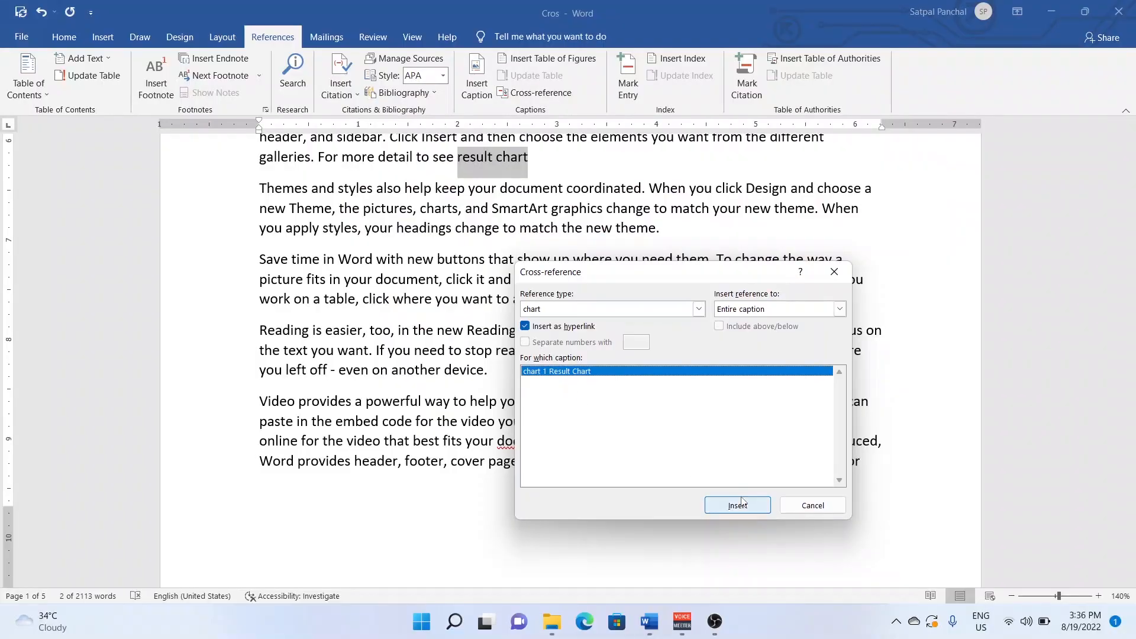
pyautogui.click(926, 632)
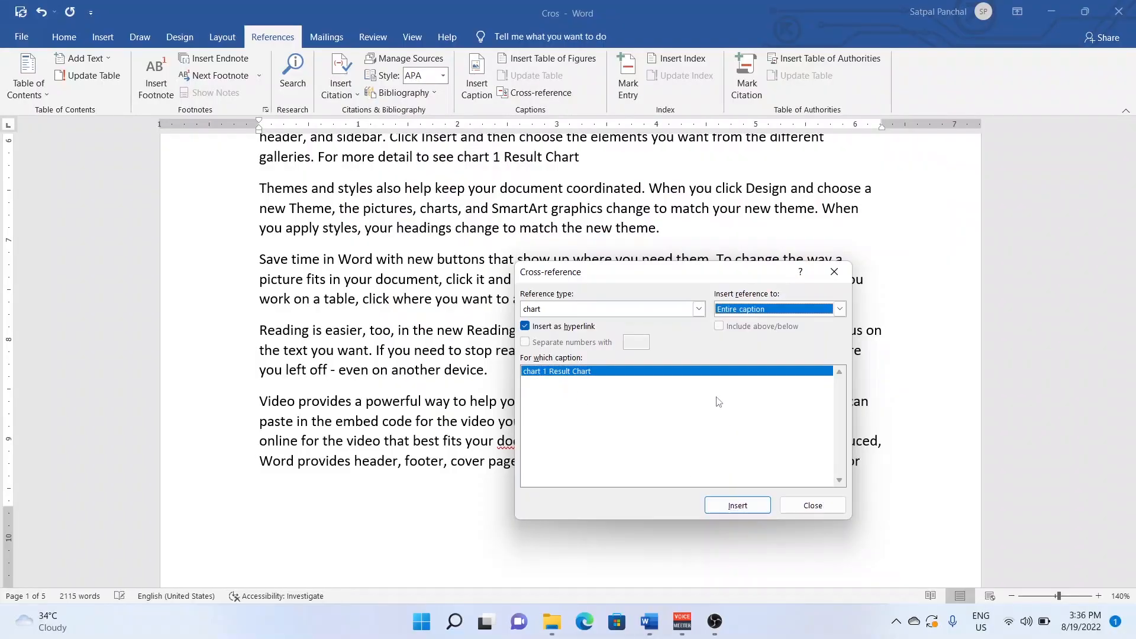
pyautogui.click(834, 271)
# Step: Make the "chart 1 Result Chart" cross-reference in the text bold
pyautogui.moveTo(582, 159); pyautogui.dragTo(457, 157)
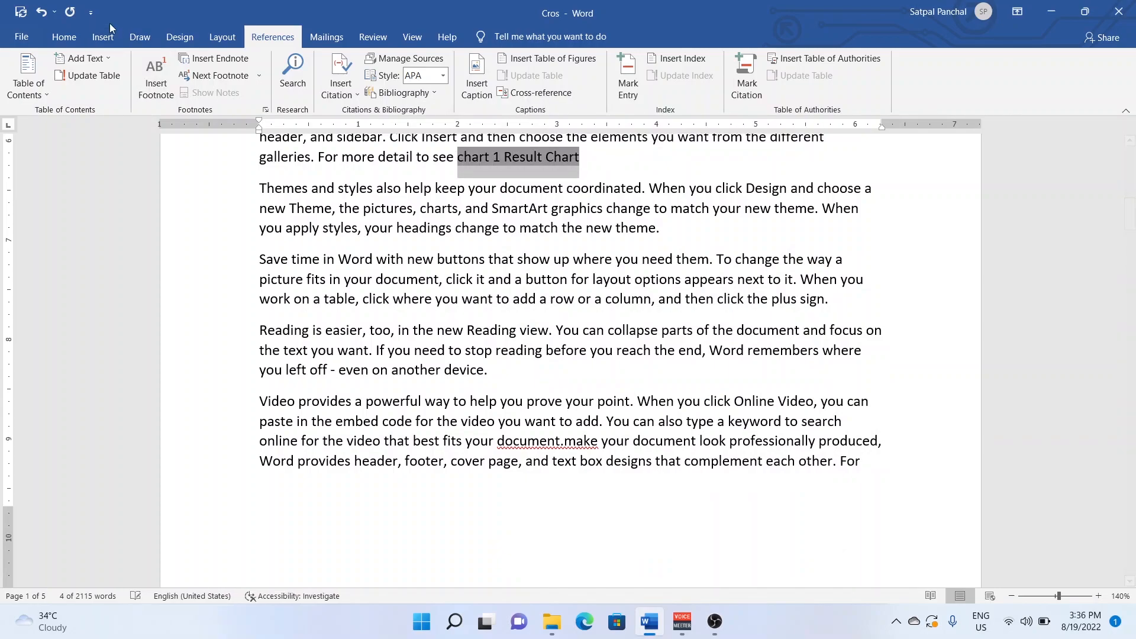
pyautogui.click(64, 36)
pyautogui.click(134, 87)
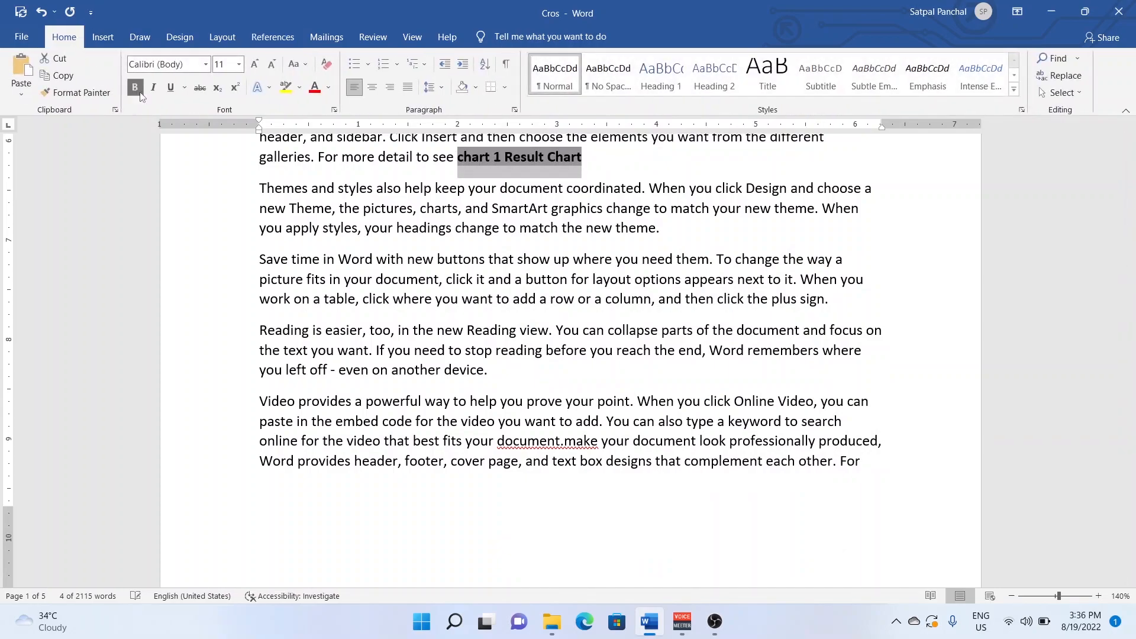
pyautogui.click(669, 187)
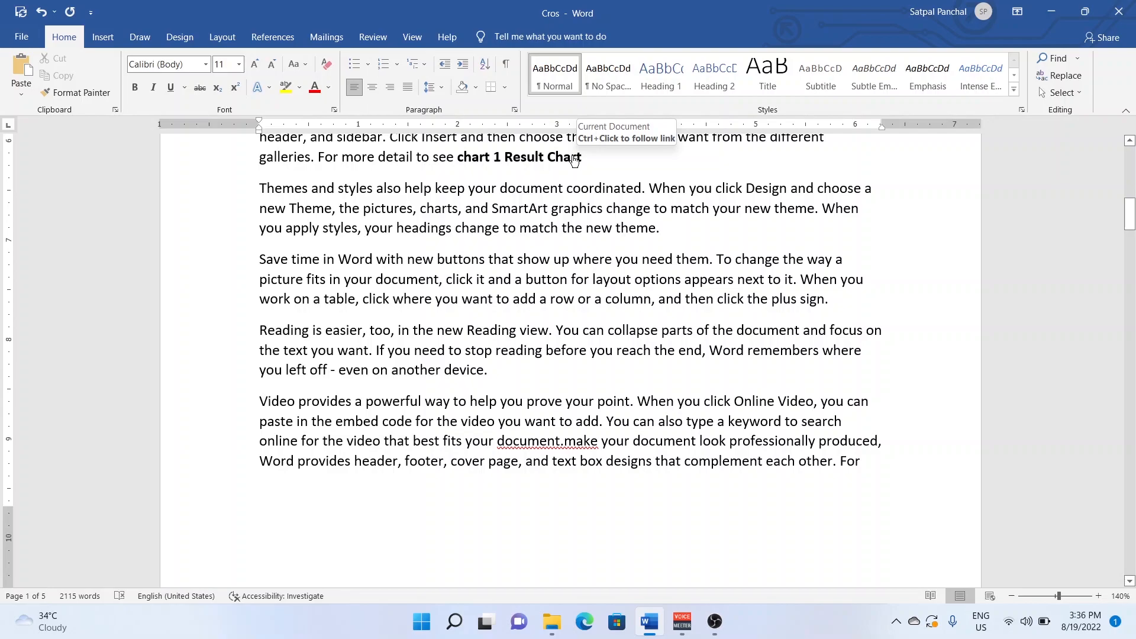
# Step: Follow the "chart 1 Result Chart" link to check its target and go back up to the marks table
pyautogui.keyDown('ctrl'); pyautogui.click(573, 155); pyautogui.keyUp('ctrl')
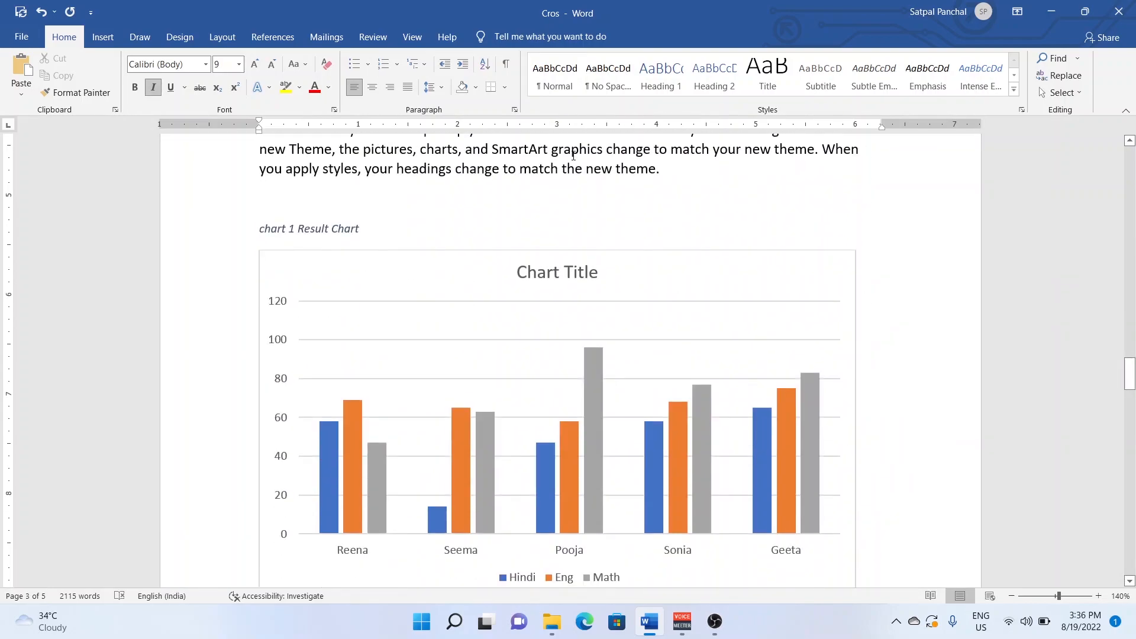
pyautogui.scroll(3, 564, 336)
pyautogui.scroll(10, 565, 336)
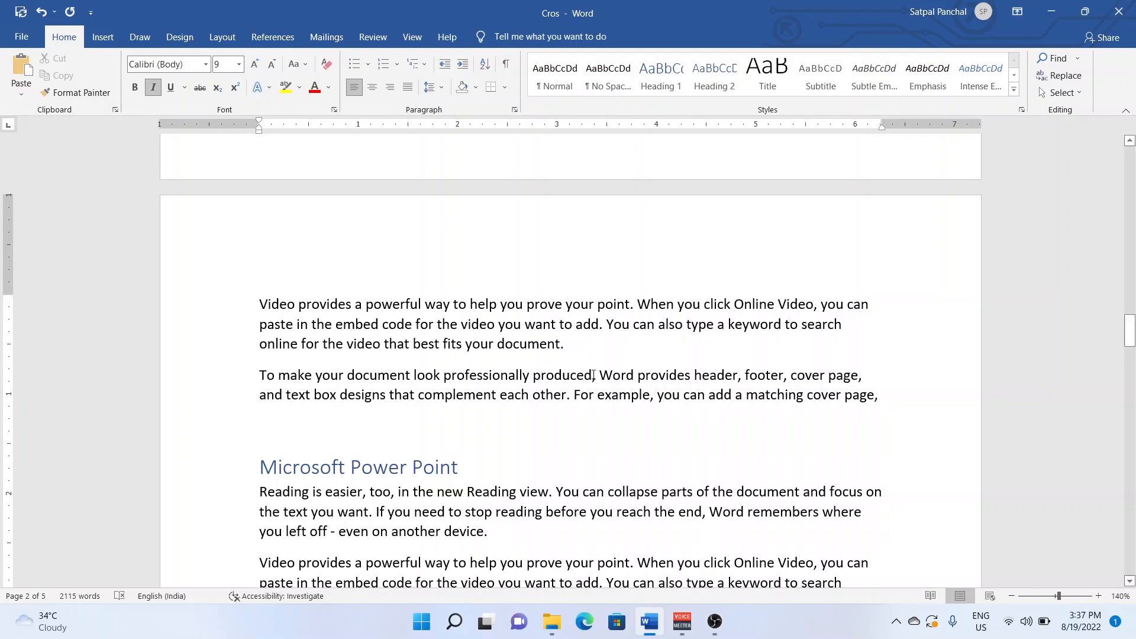
pyautogui.scroll(15, 582, 368)
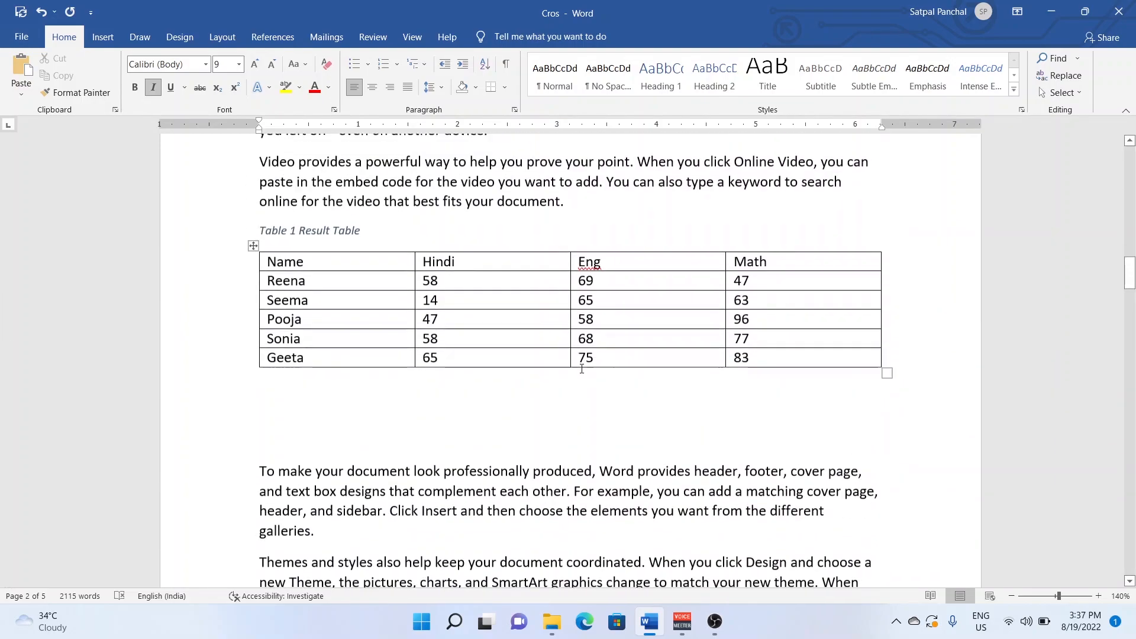
# Step: Open the Cross-reference dialog from the document's start, examine the available reference types, and close it without inserting anything
pyautogui.scroll(15, 582, 368)
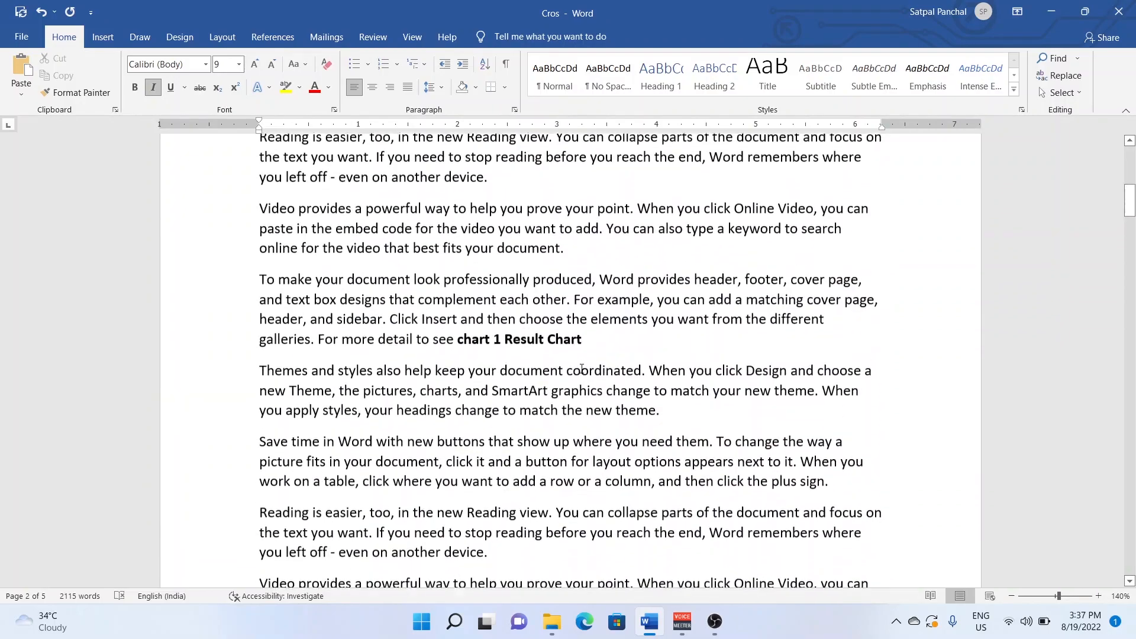
pyautogui.scroll(5, 582, 369)
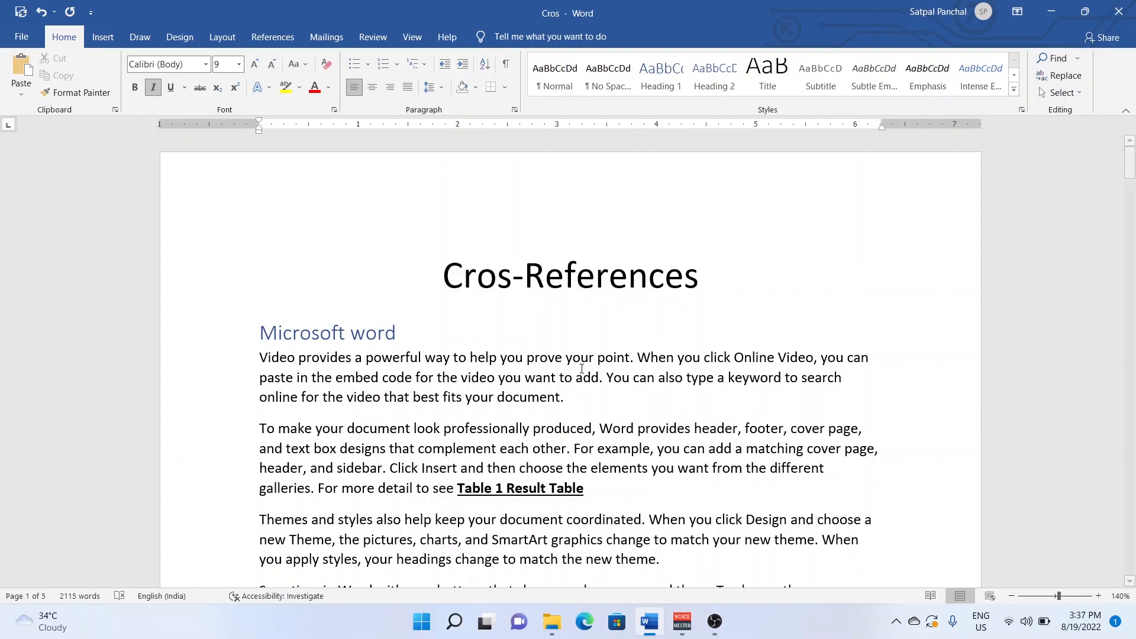
pyautogui.click(272, 36)
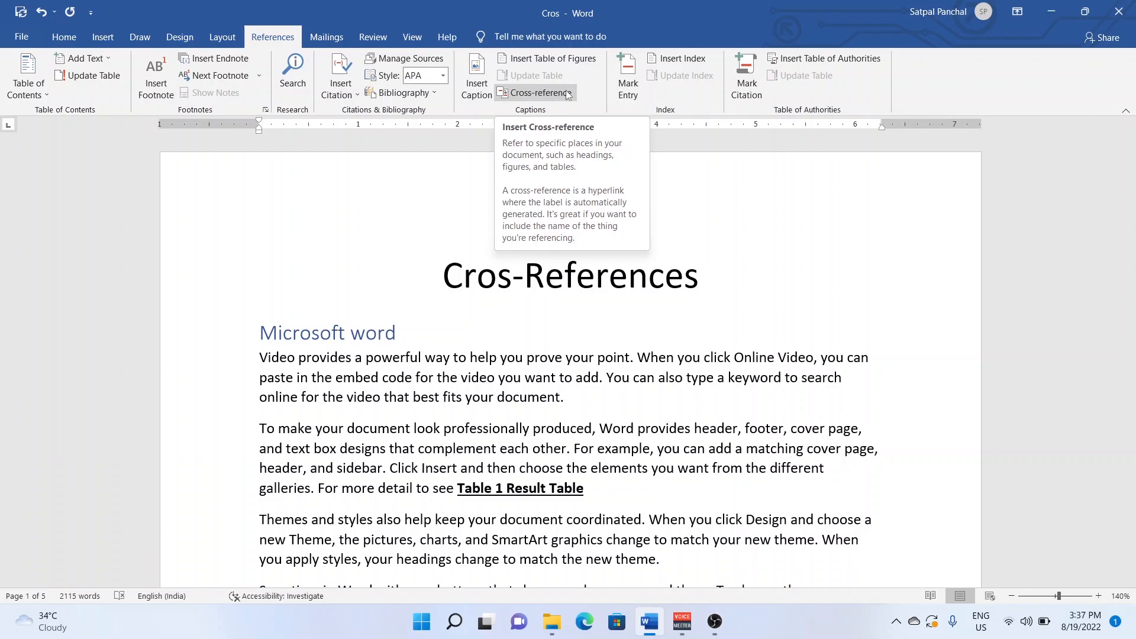
pyautogui.click(540, 93)
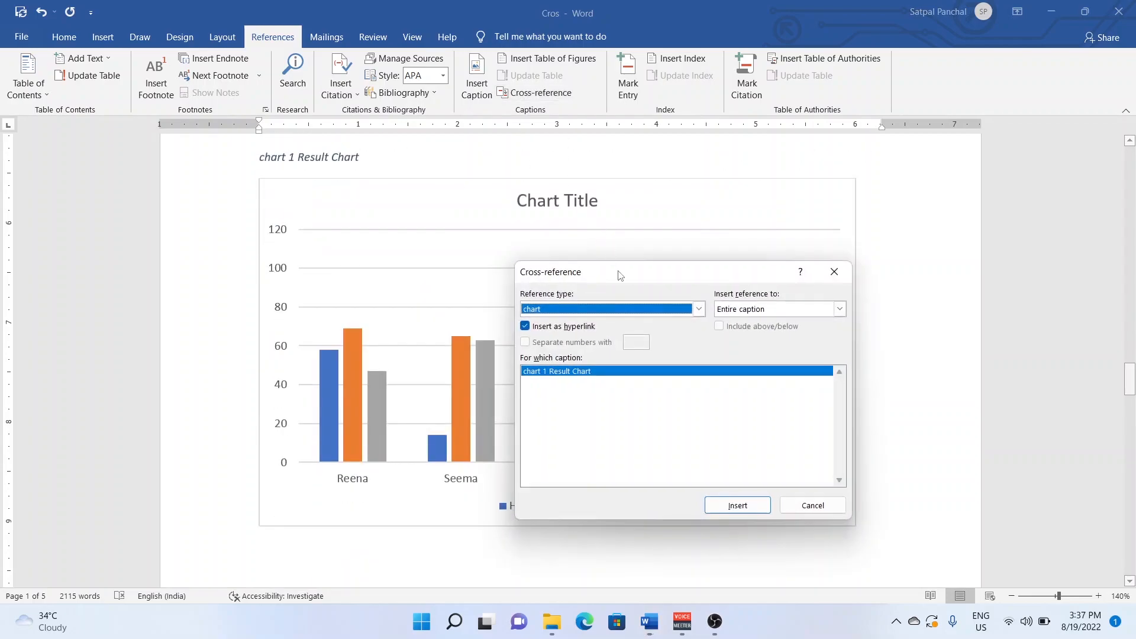
pyautogui.click(699, 309)
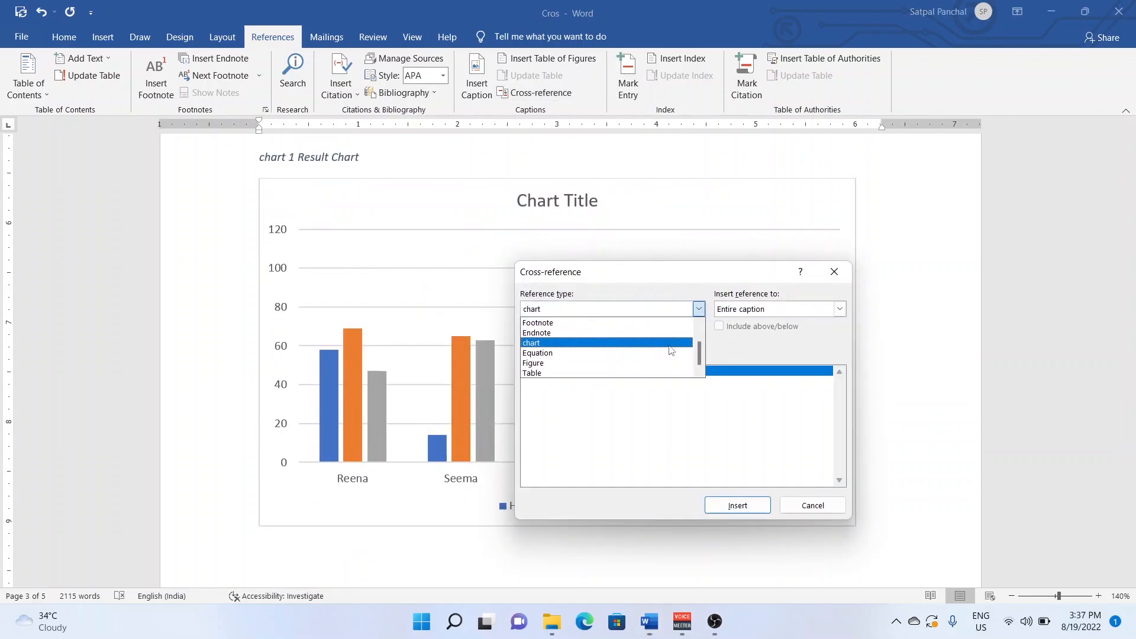
pyautogui.moveTo(702, 353); pyautogui.dragTo(702, 336)
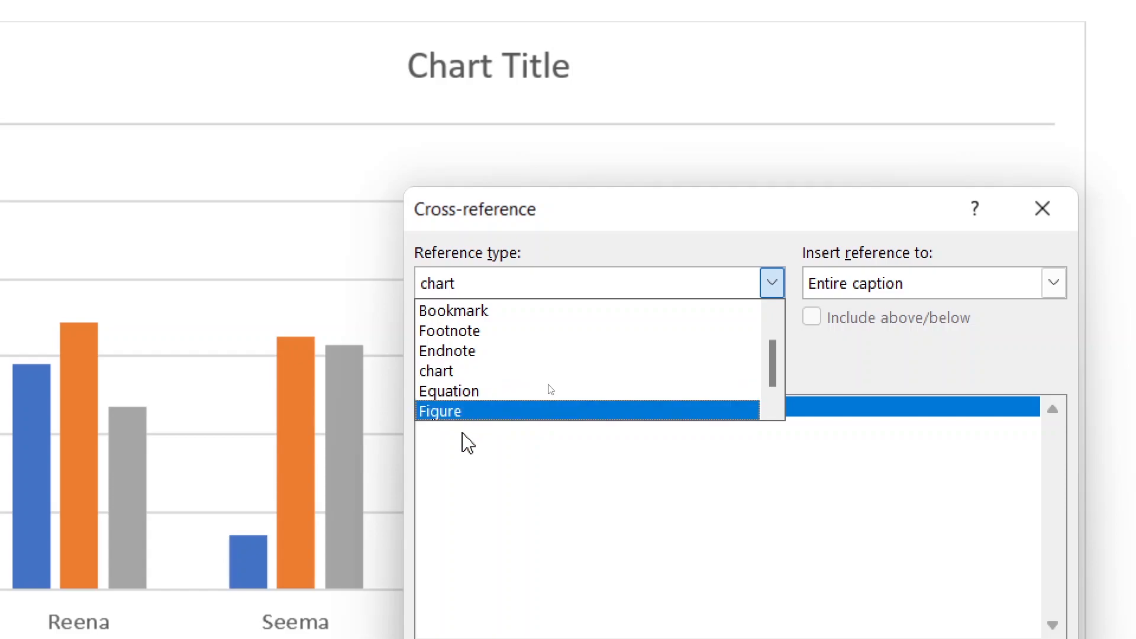
pyautogui.scroll(1, 536, 351)
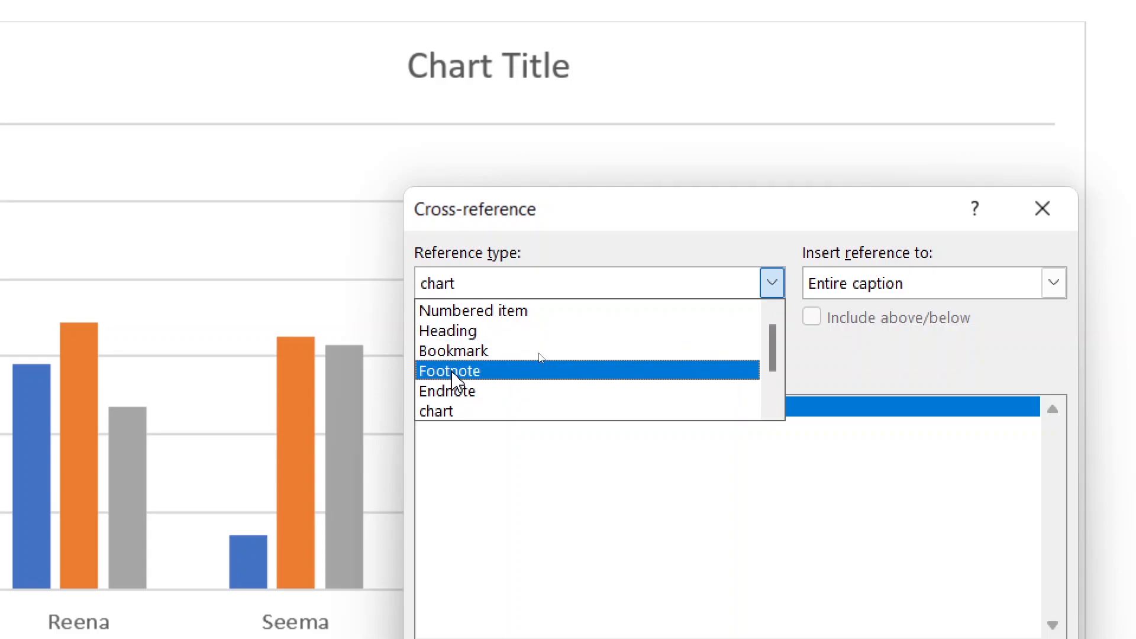
pyautogui.scroll(-3, 471, 409)
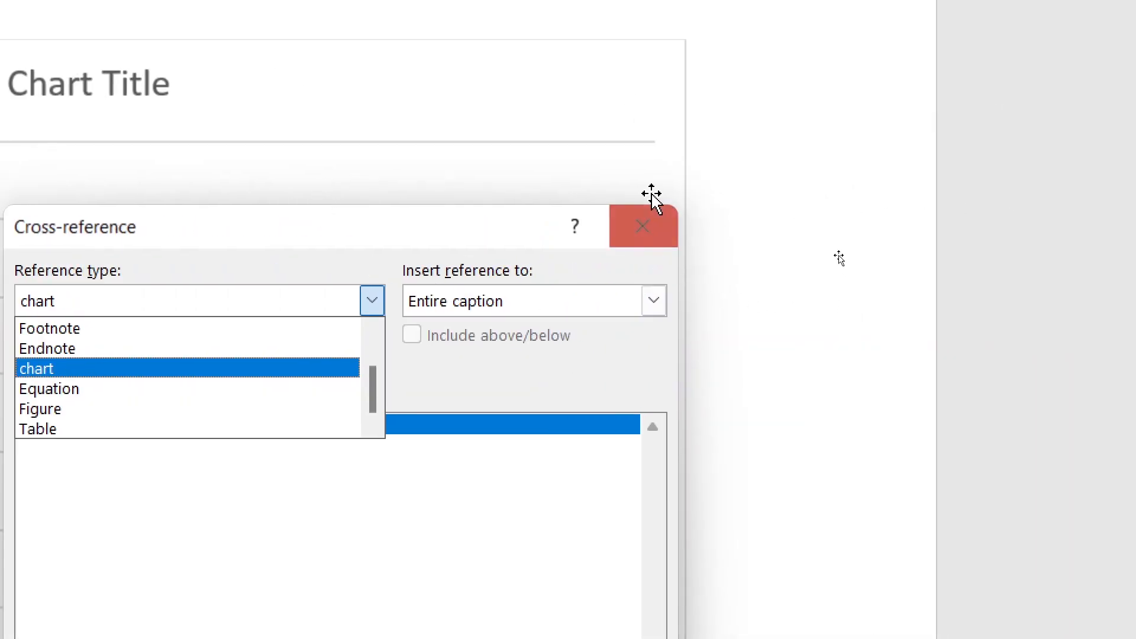
pyautogui.click(639, 240)
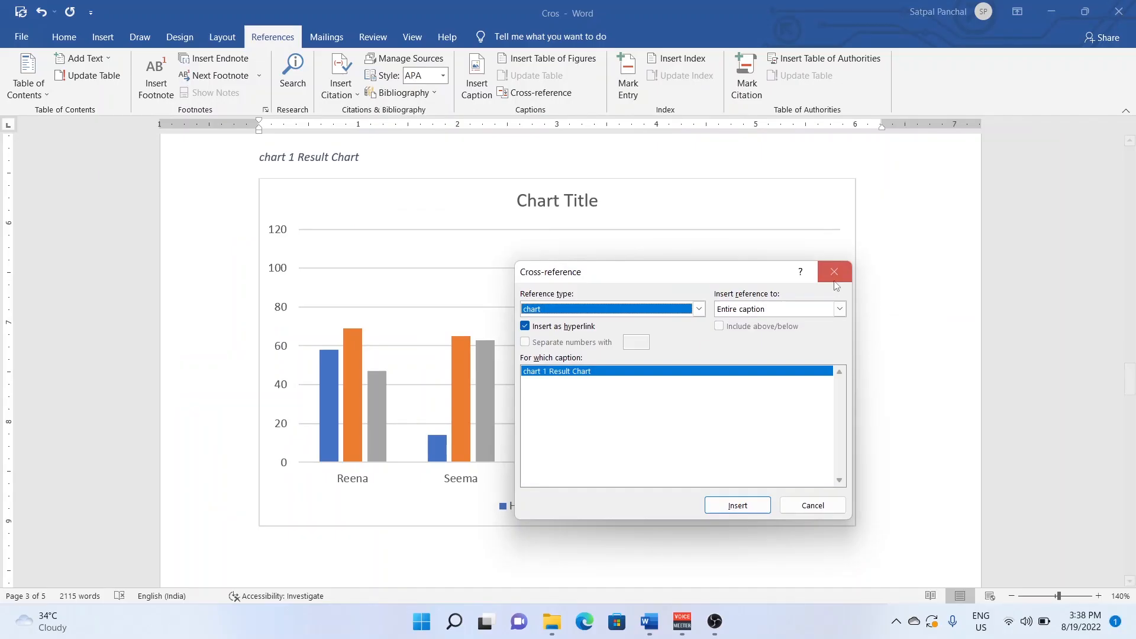
pyautogui.click(857, 227)
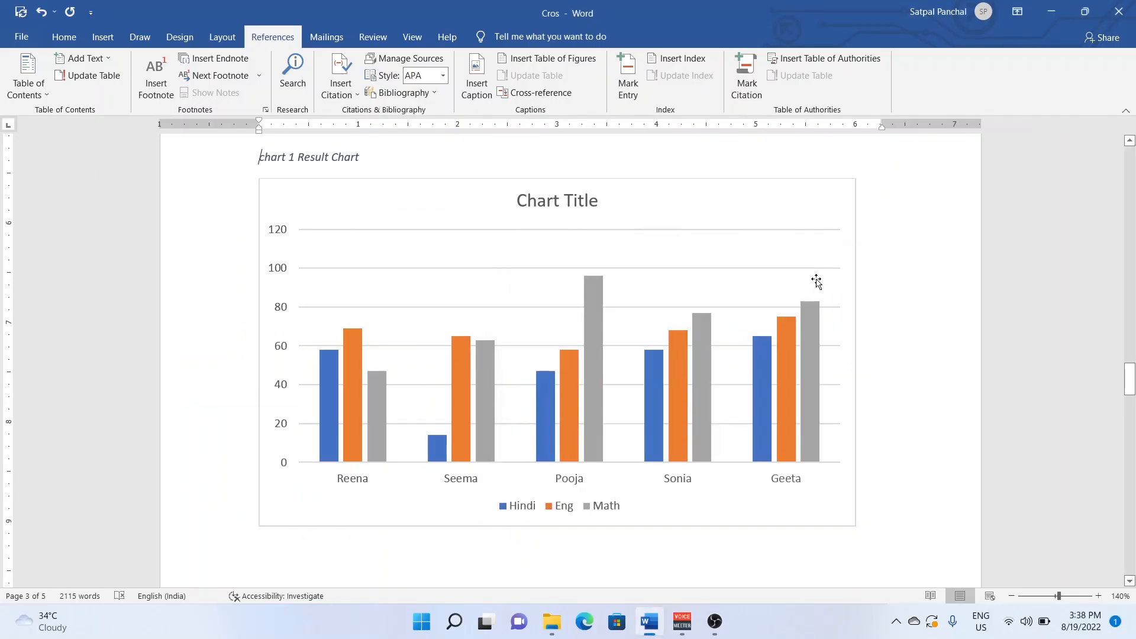
# Step: Return to the bold "chart 1 Result Chart" cross-reference and place the cursor at the end of the paragraph below it
pyautogui.click(754, 269)
pyautogui.scroll(12, 748, 269)
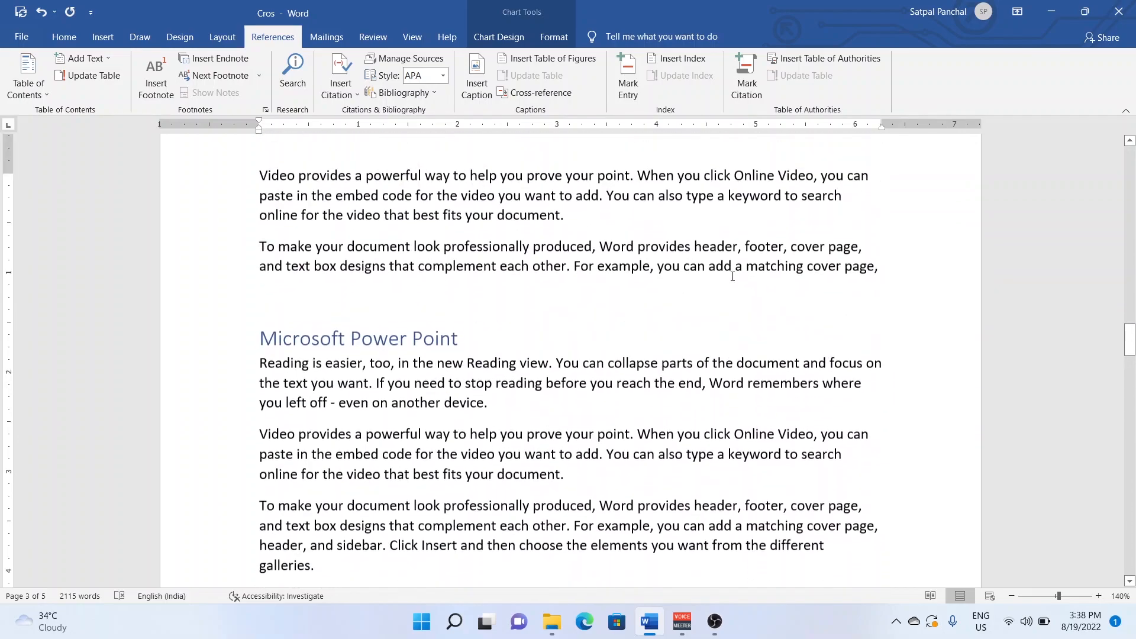
pyautogui.click(467, 345)
pyautogui.scroll(3, 442, 301)
pyautogui.scroll(15, 442, 302)
pyautogui.scroll(20, 441, 302)
pyautogui.click(694, 304)
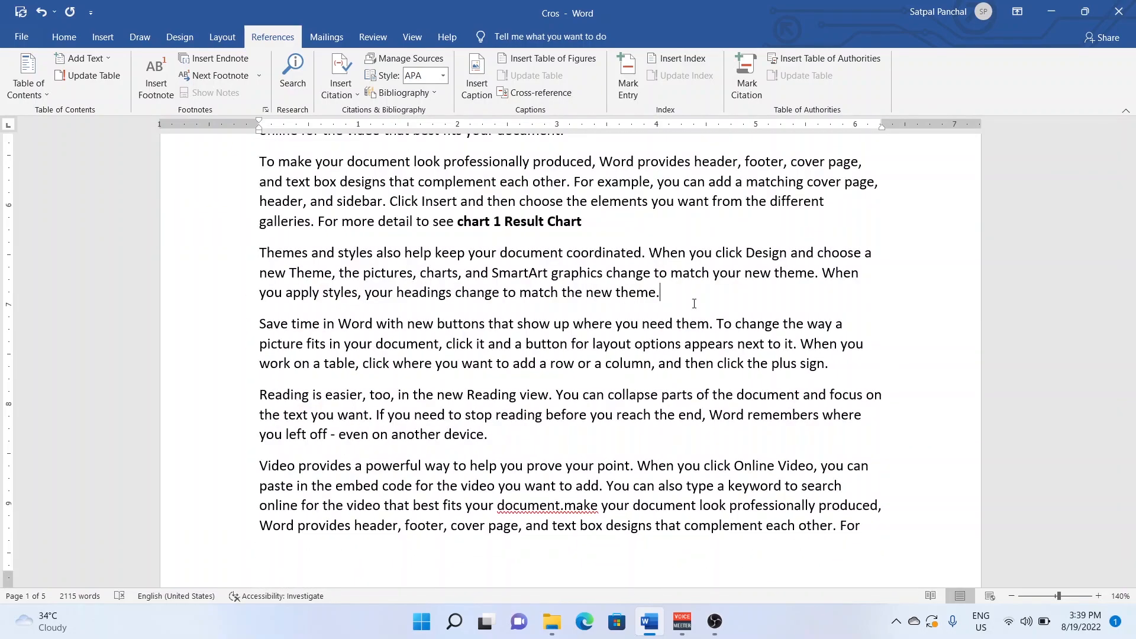